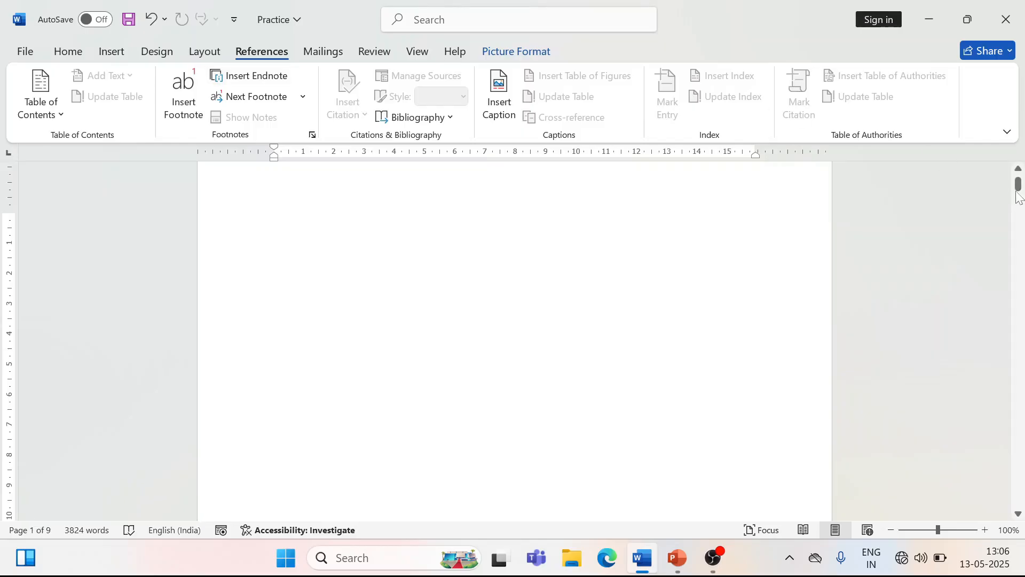
Step: Add the line "What is Computer" above the first paragraph on page 1 and include it in the table of contents as Level 1
left_click_drag(1018, 186, 1020, 205)
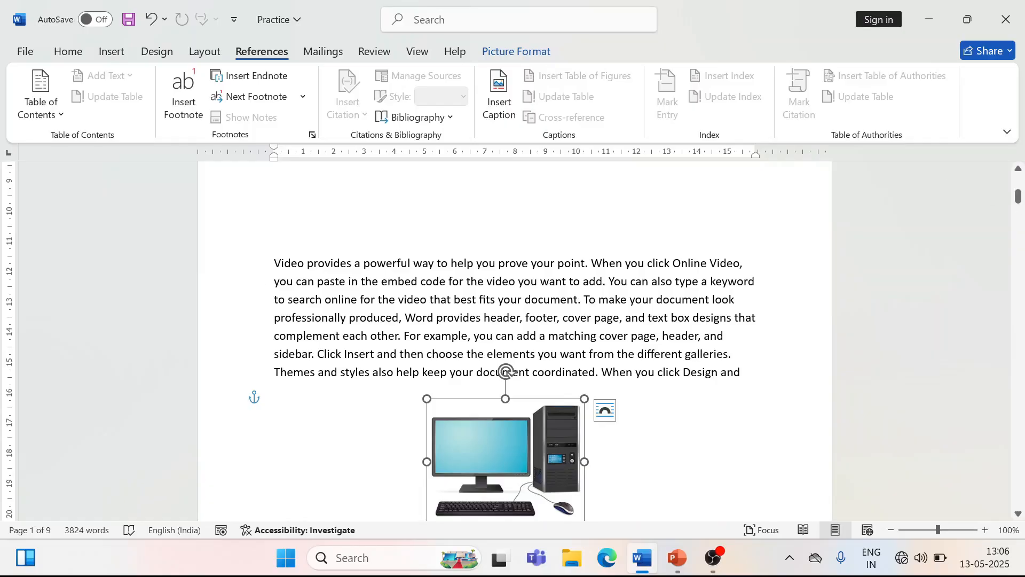
left_click(274, 263)
key("Return")
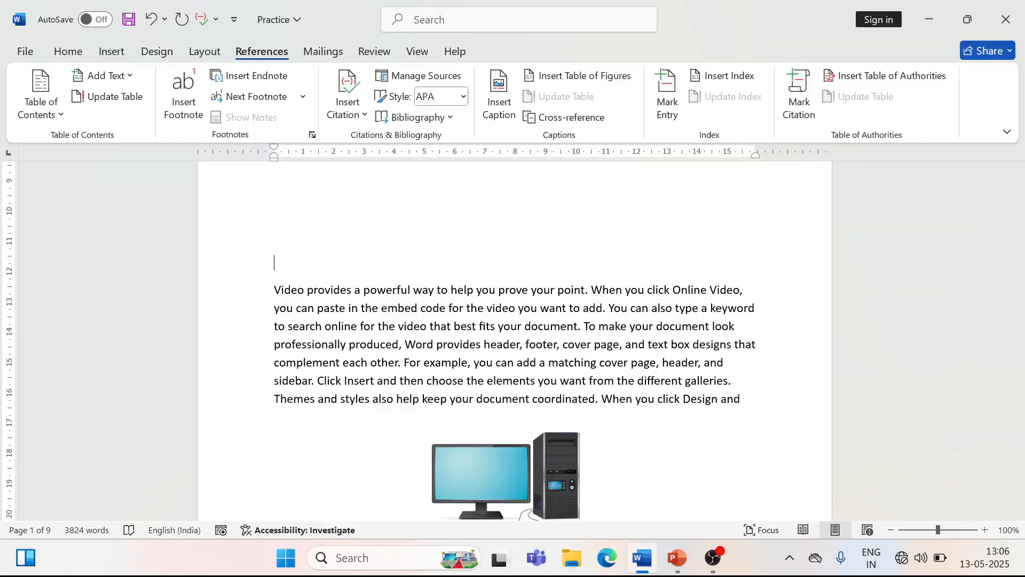
type("What is Computer")
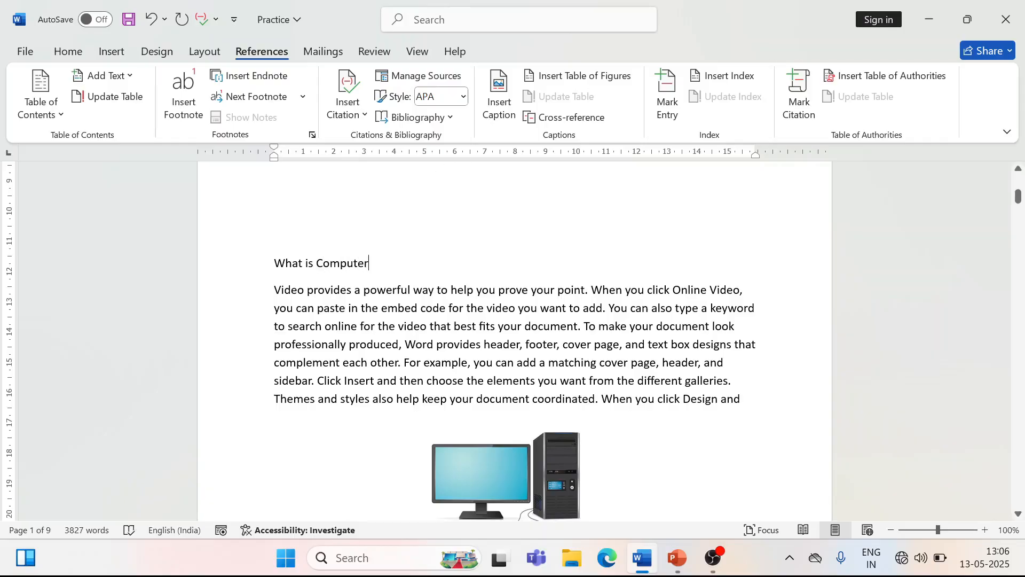
left_click_drag(371, 265, 280, 265)
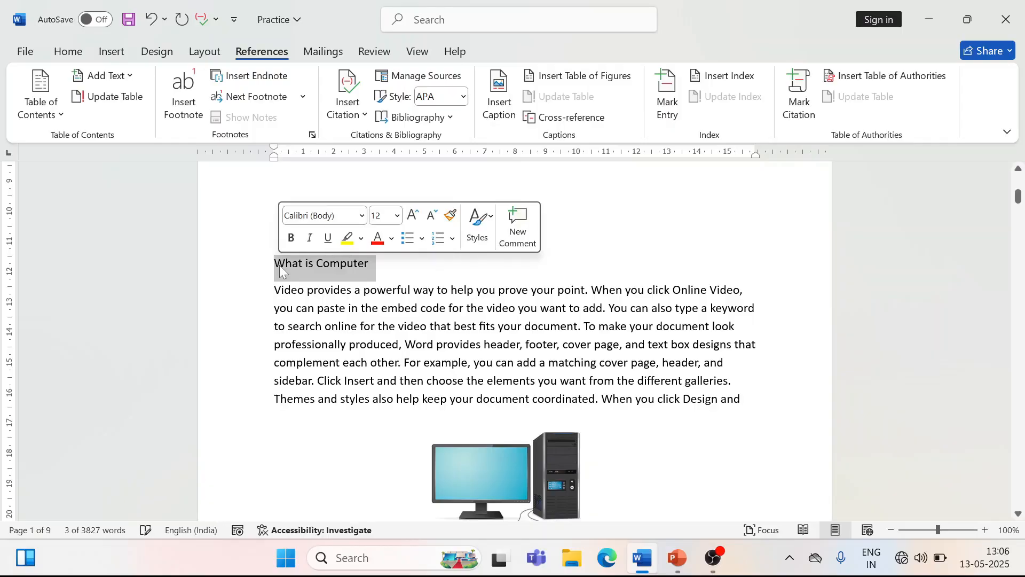
left_click(120, 80)
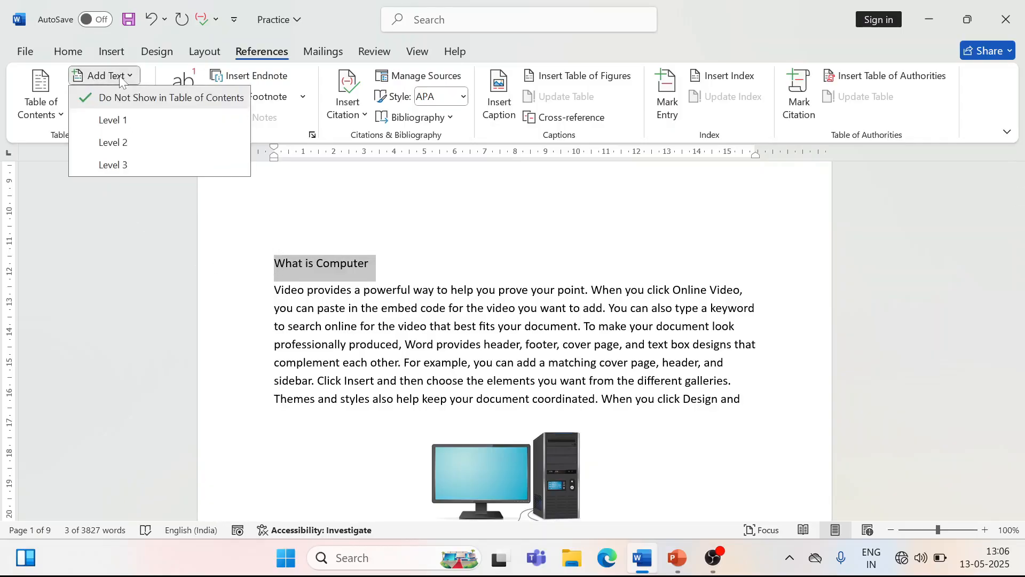
left_click(123, 122)
Step: Add the line "Hardware" above the page 2 paragraph starting "When you apply styles" and give it the large Heading style
mouse_move(1018, 197)
left_mouse_down()
mouse_move(1021, 367)
mouse_move(1020, 204)
mouse_move(1020, 216)
left_mouse_up()
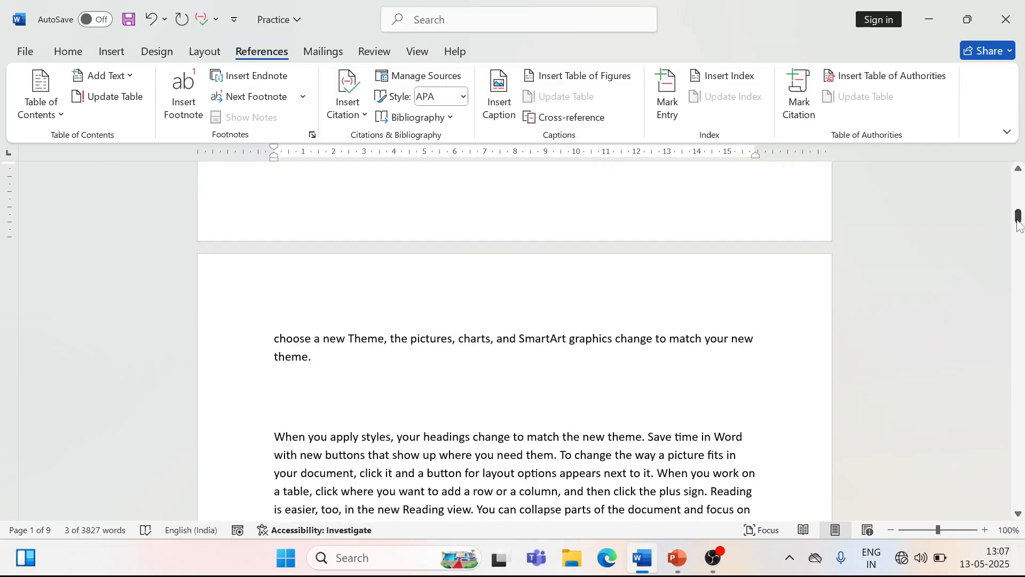
left_click(313, 408)
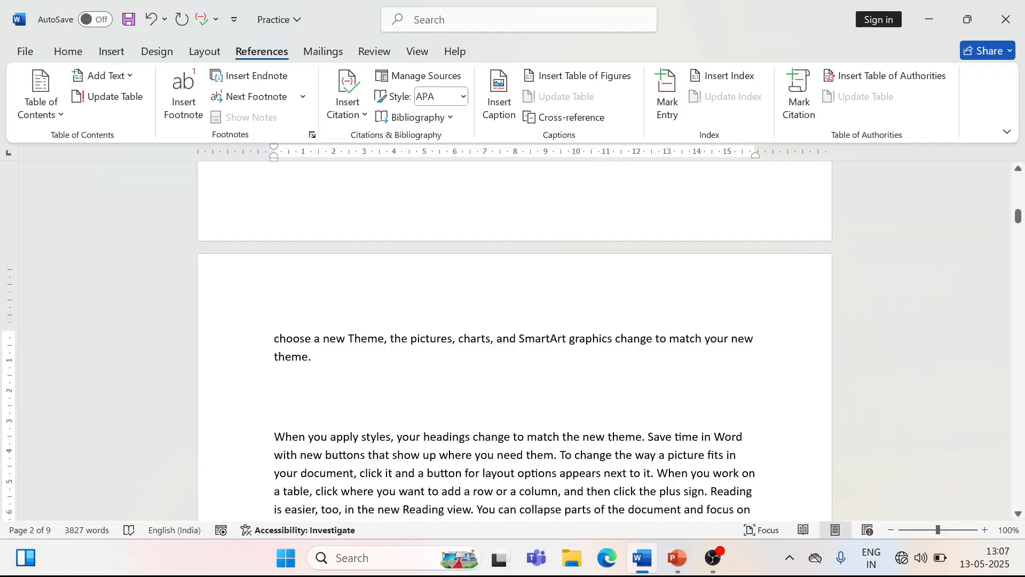
type("Hard")
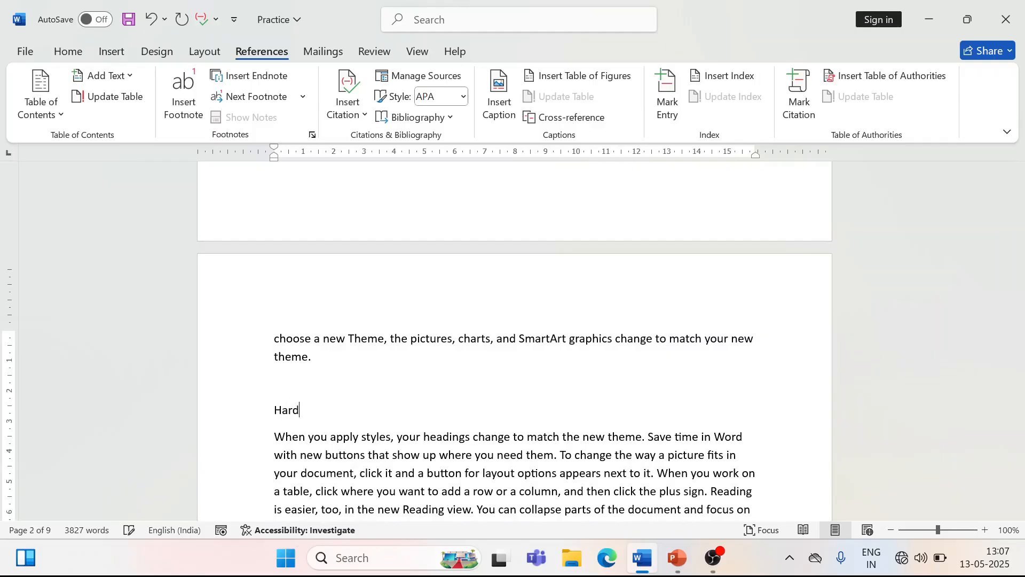
type("ware")
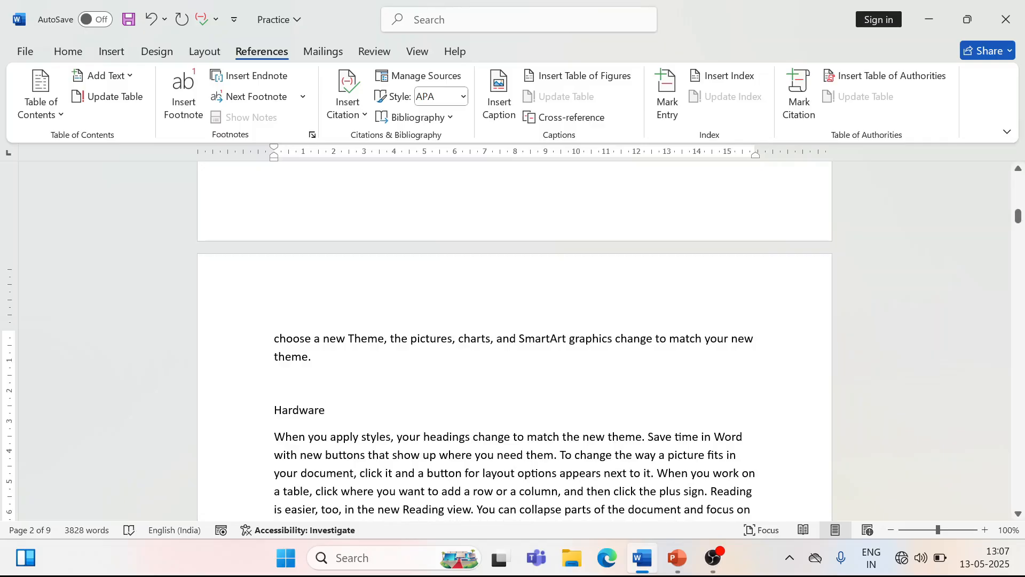
left_click_drag(325, 409, 274, 410)
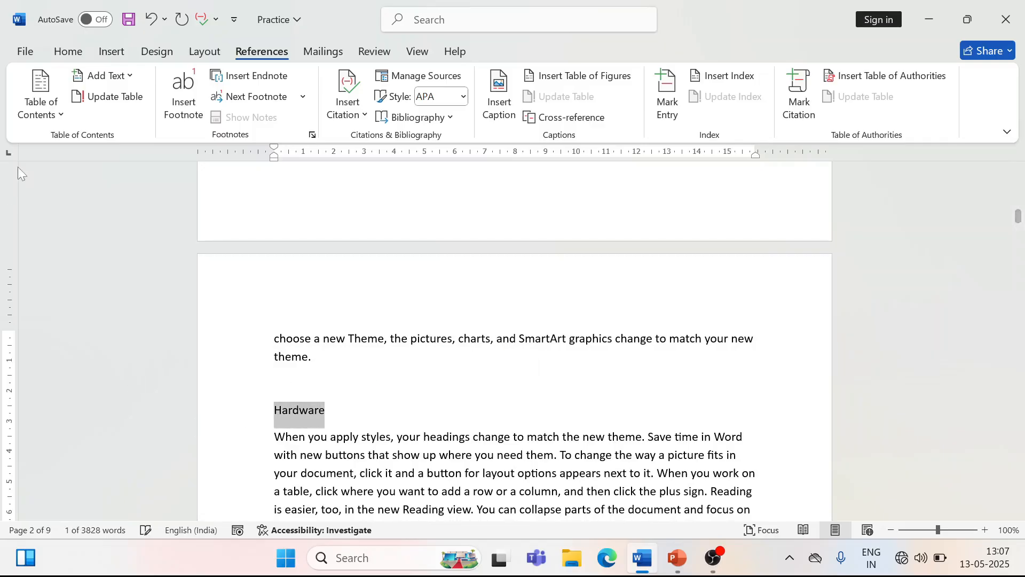
left_click(119, 85)
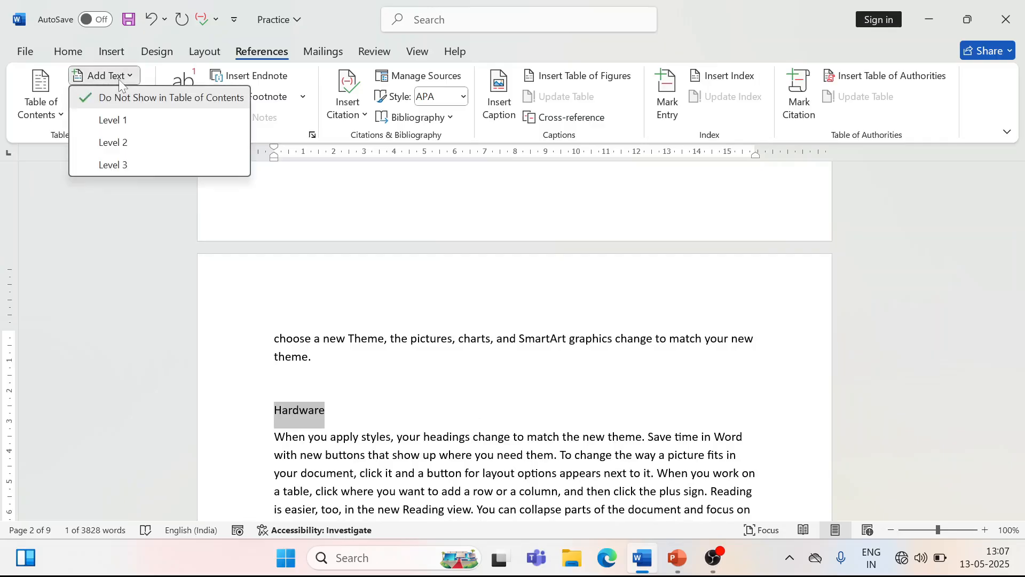
left_click(96, 206)
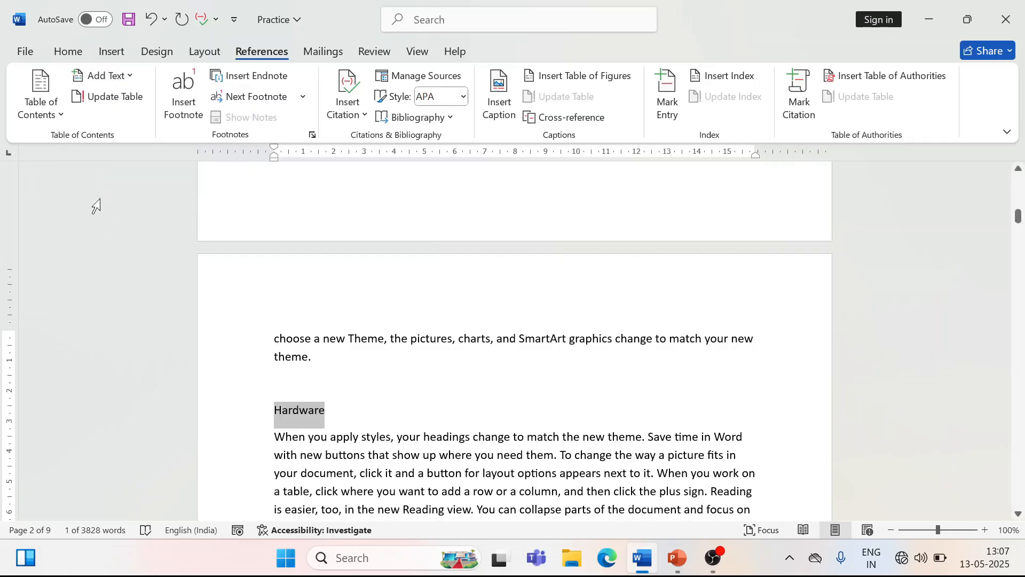
left_click(65, 54)
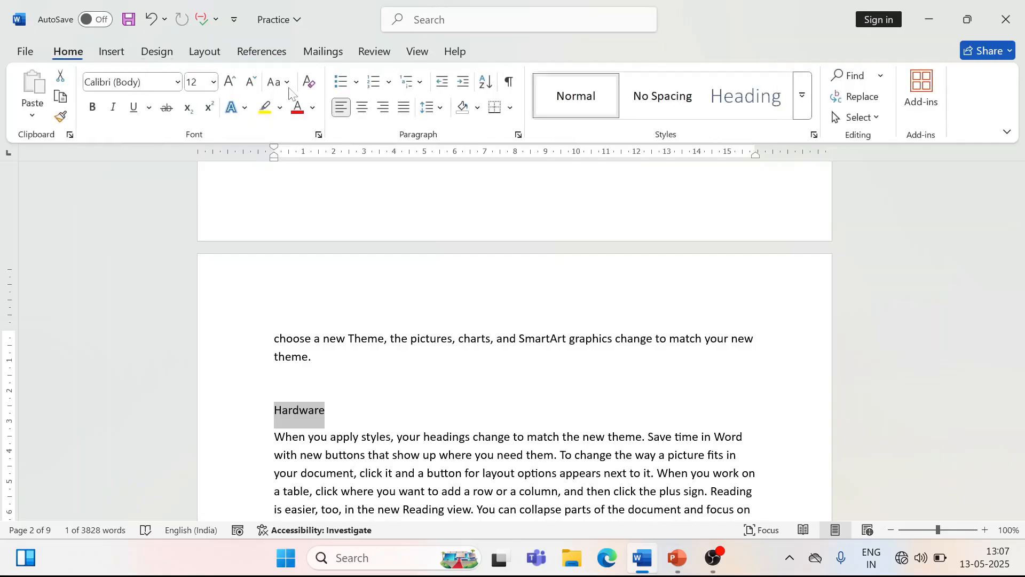
left_click(744, 105)
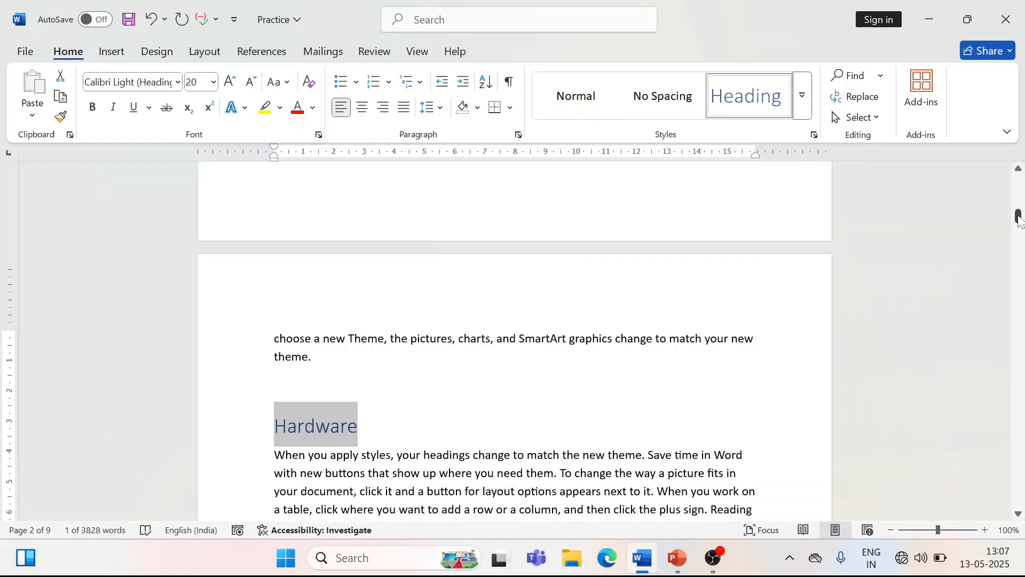
Step: Add the line "Software" above the page 5 paragraph starting "Themes and styles" and assign it contents Level 1
left_click_drag(1018, 219, 1019, 330)
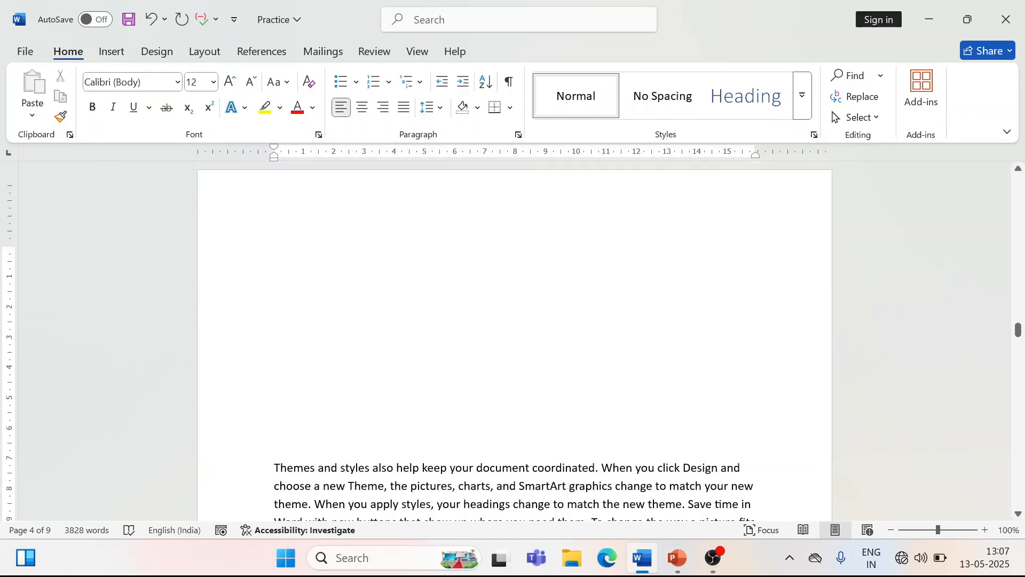
left_click(304, 441)
type("So")
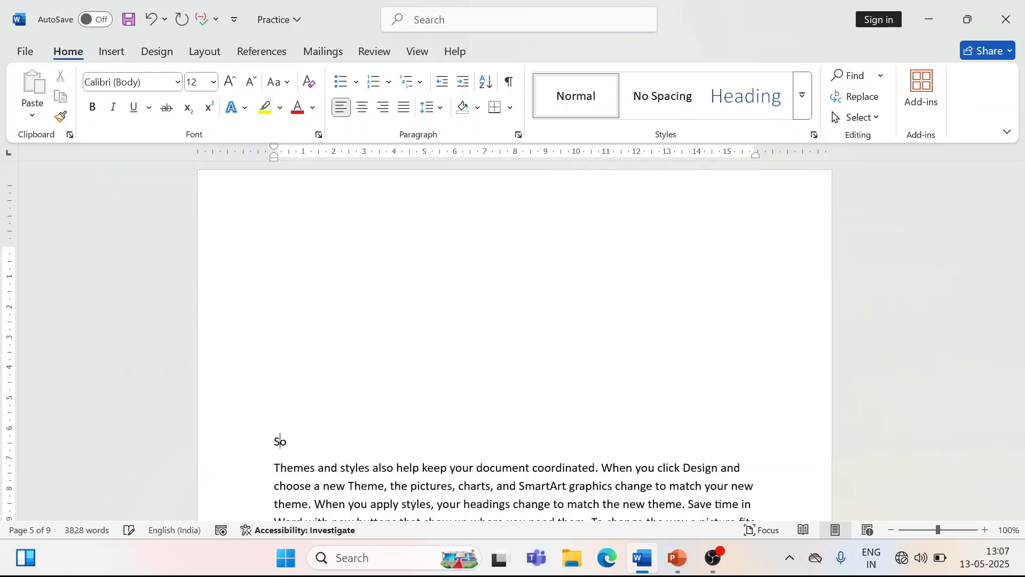
type("ftware")
left_click_drag(323, 442, 273, 442)
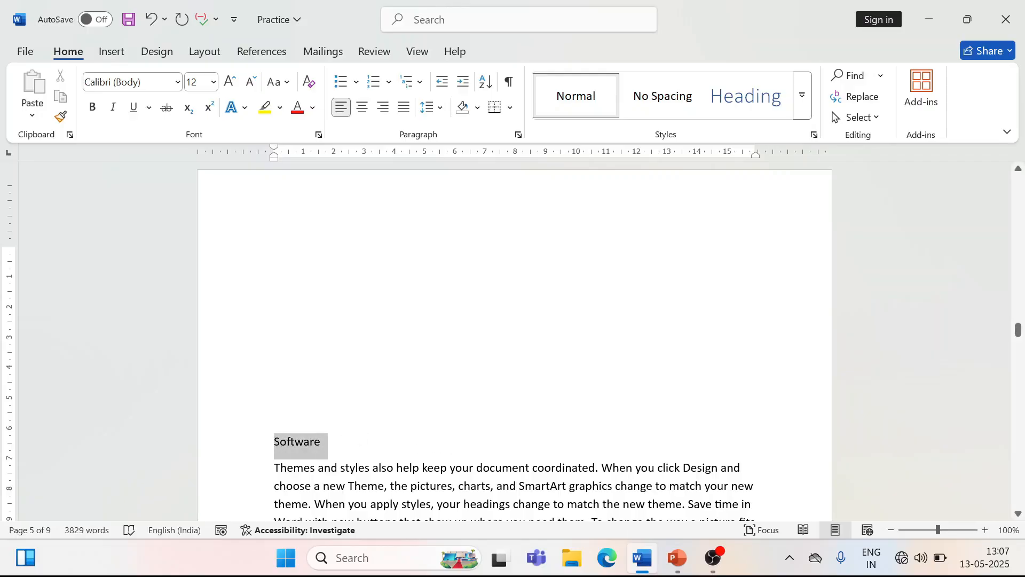
left_click(261, 52)
left_click(119, 76)
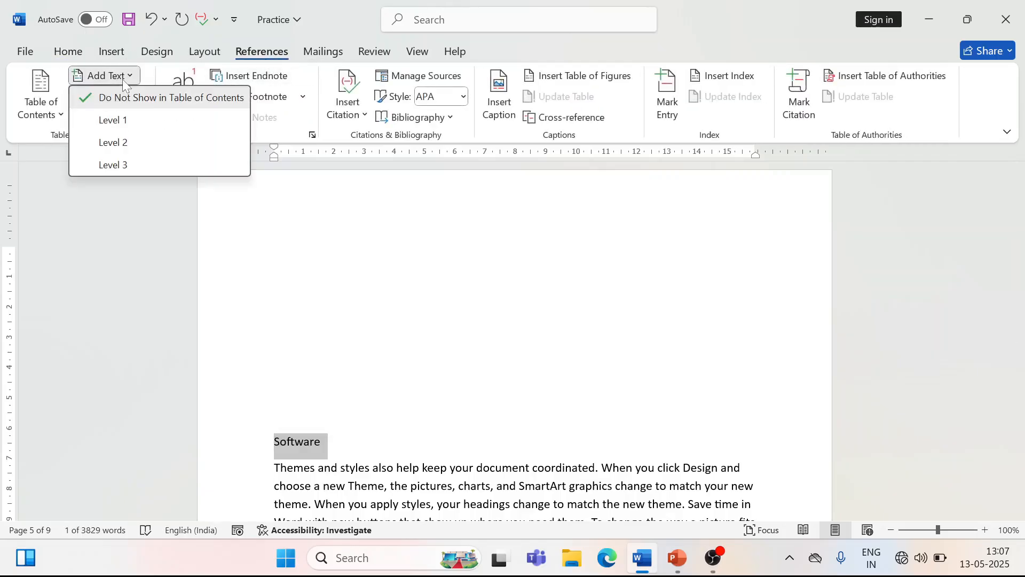
left_click(123, 121)
Step: Add the line "Memory" above the page 8 paragraph starting "When you work on a table" and assign it contents Level 1
left_click_drag(1017, 336, 1021, 439)
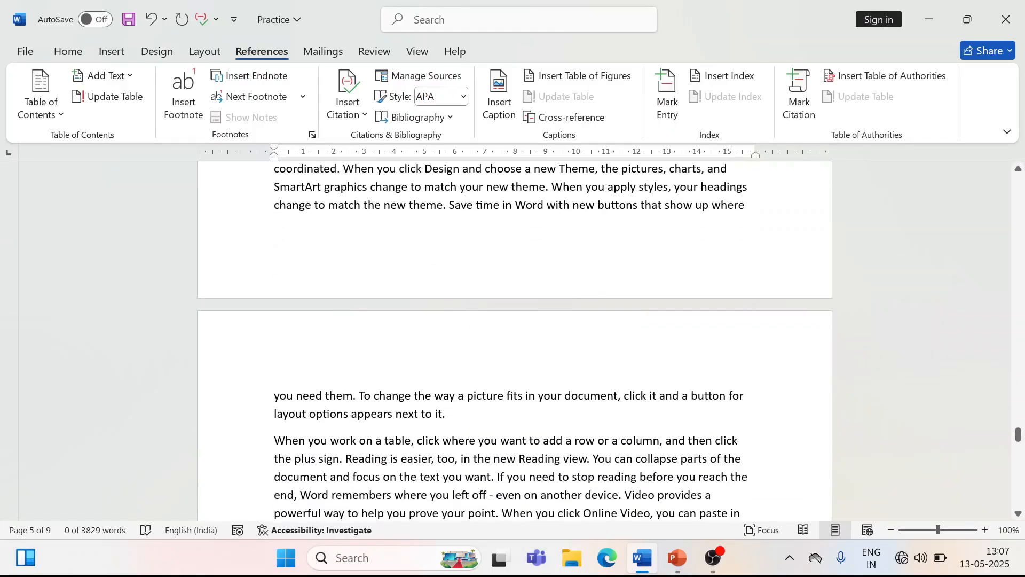
left_click(446, 413)
key("Return")
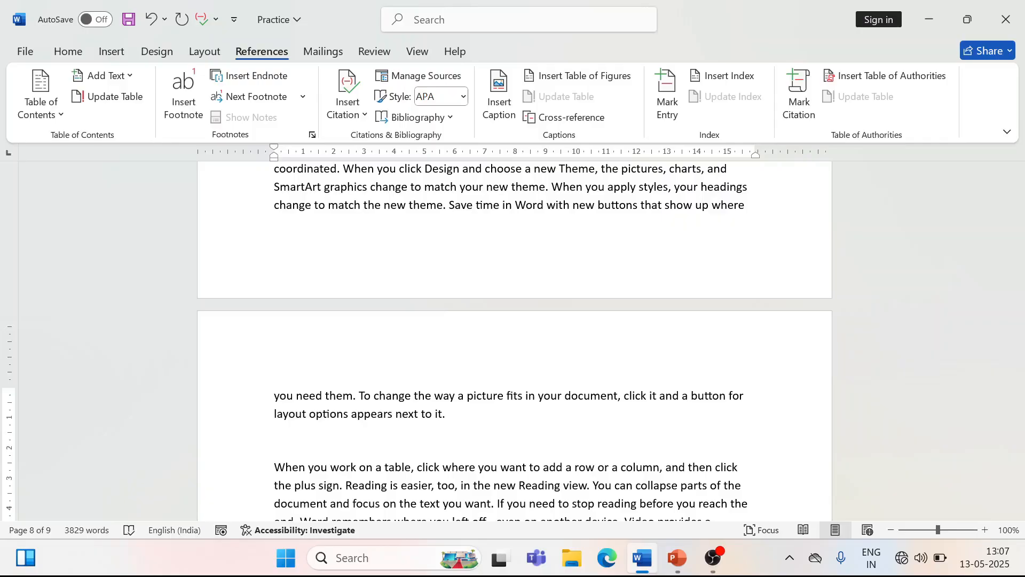
type("Memory")
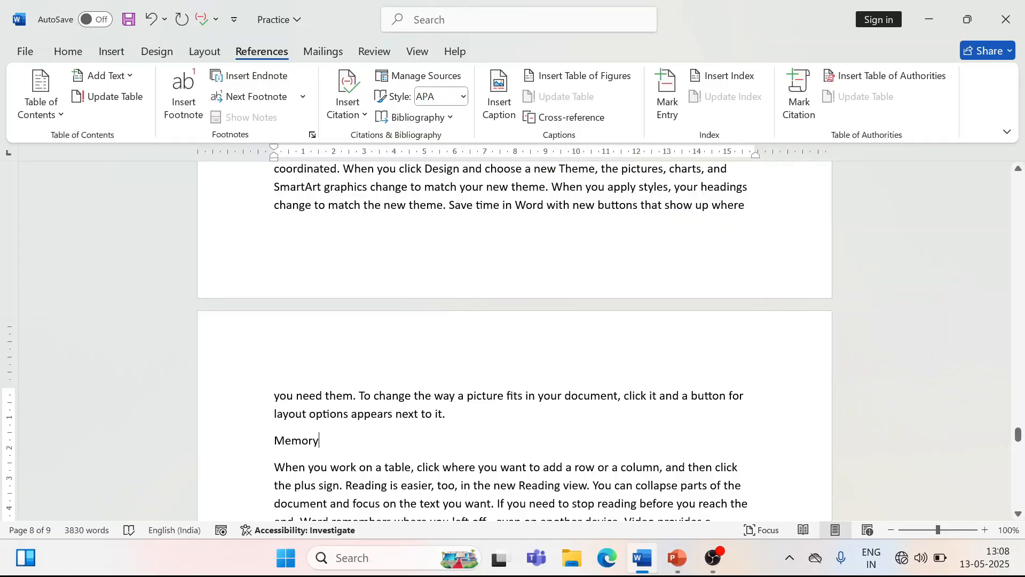
left_click_drag(326, 440, 273, 441)
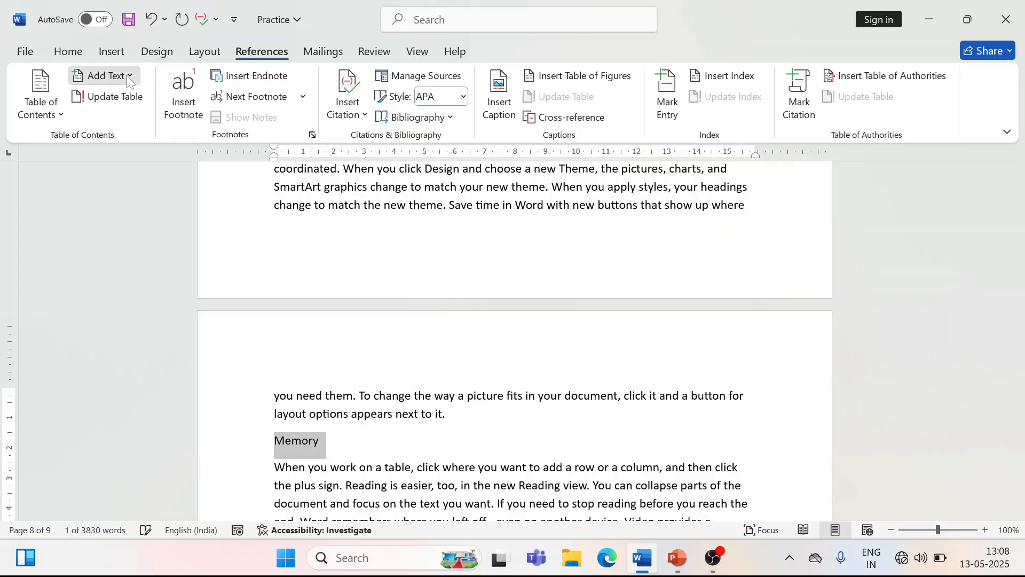
left_click(101, 76)
left_click(133, 142)
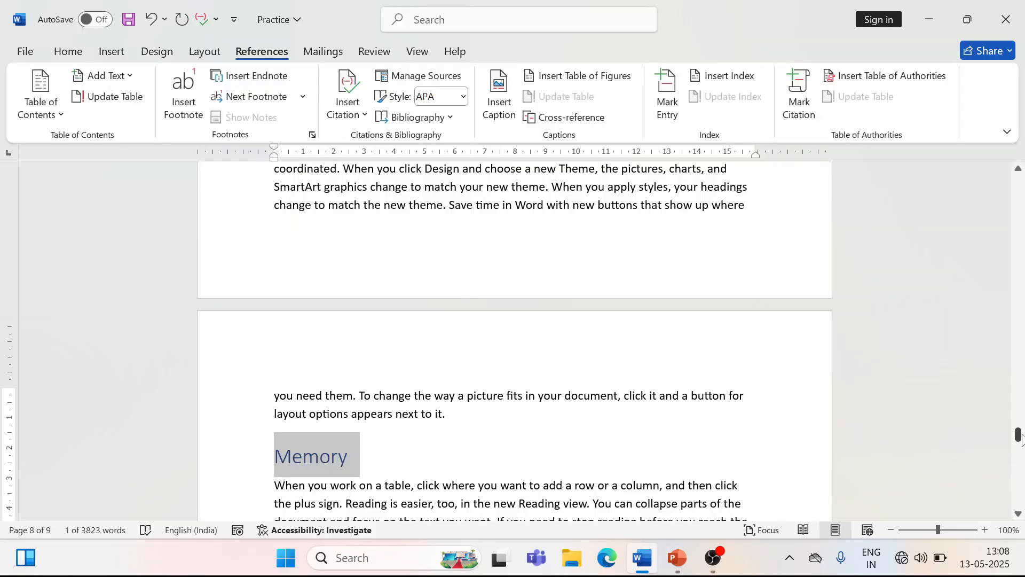
Step: Insert the Automatic Table 1 table of contents at the very beginning of the document
left_click_drag(1019, 435, 1019, 180)
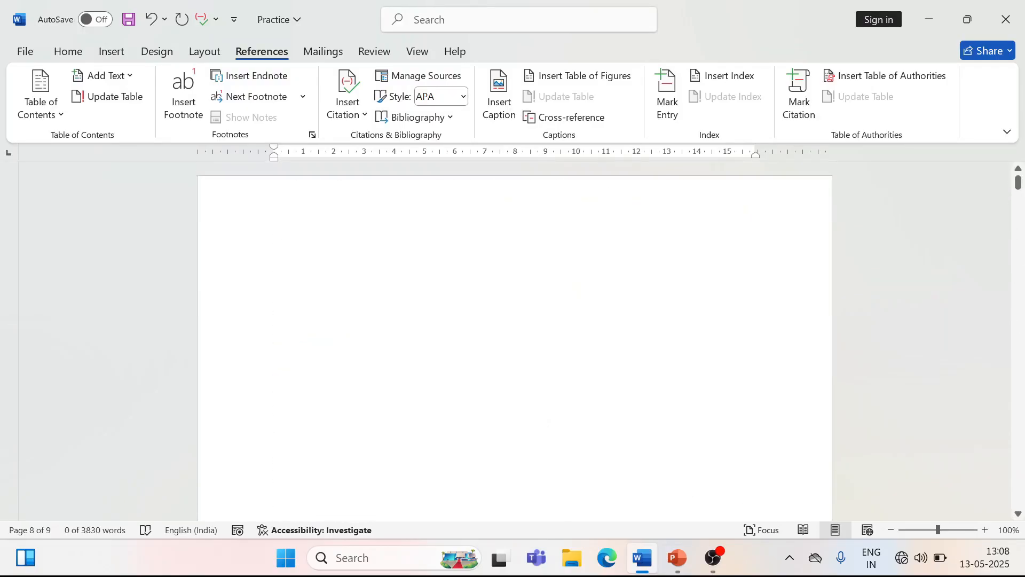
left_click(274, 260)
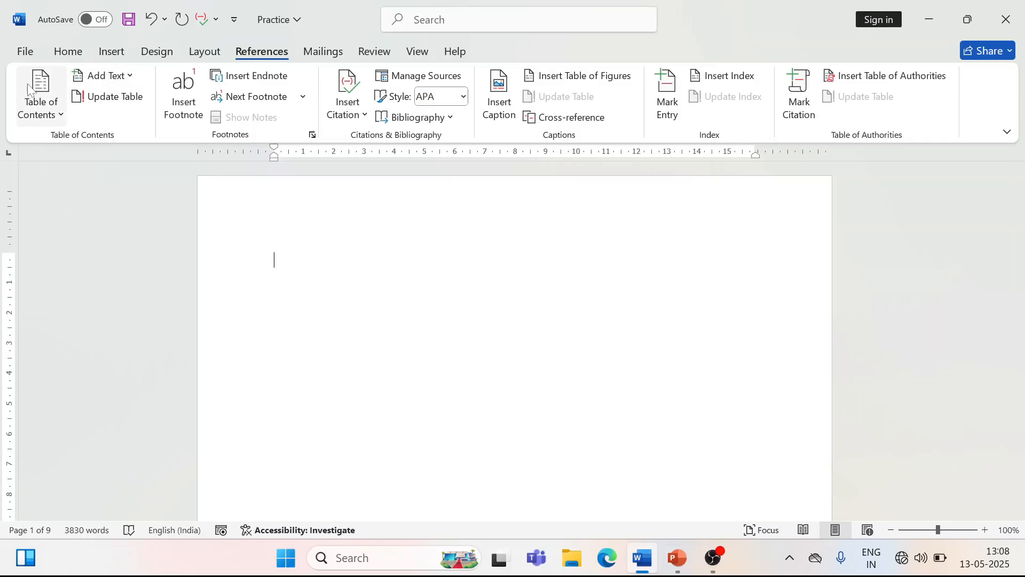
left_click(56, 111)
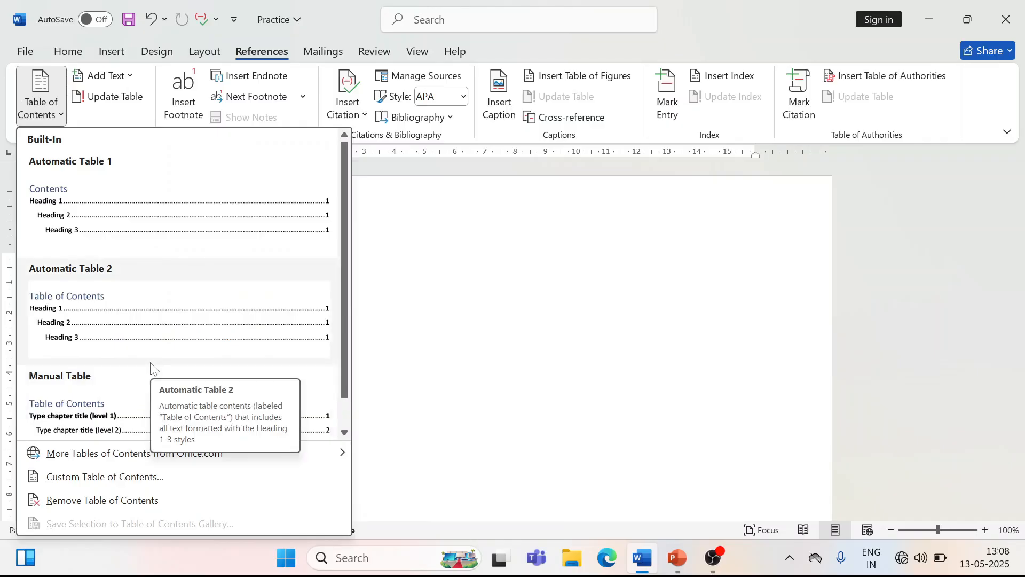
left_click(122, 219)
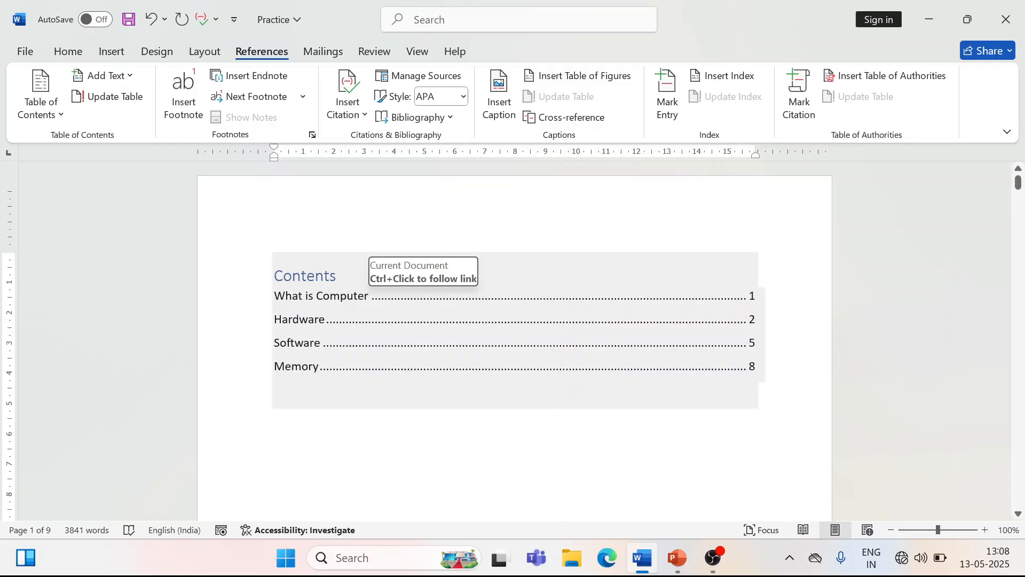
double_click(752, 297)
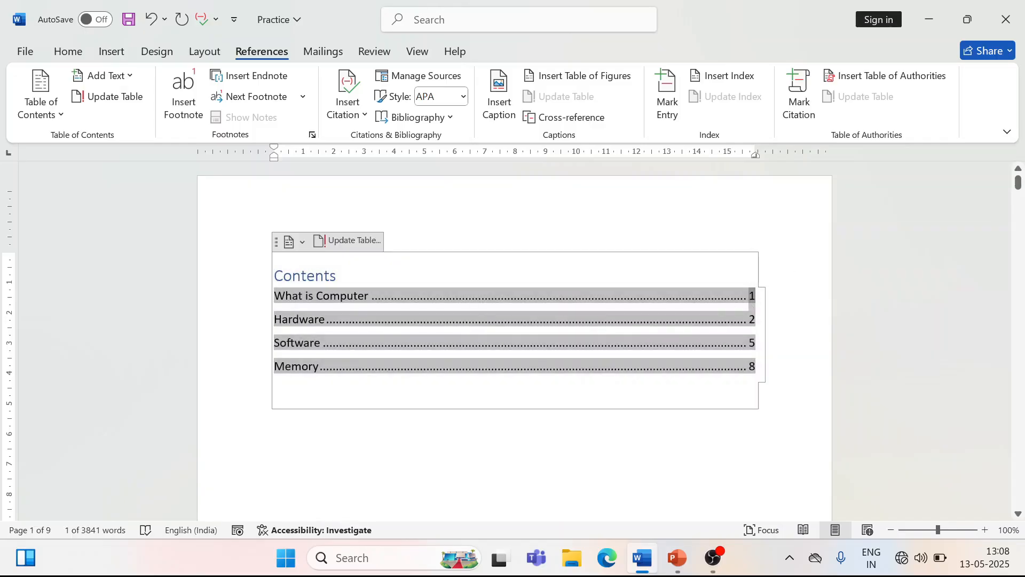
left_click(319, 365)
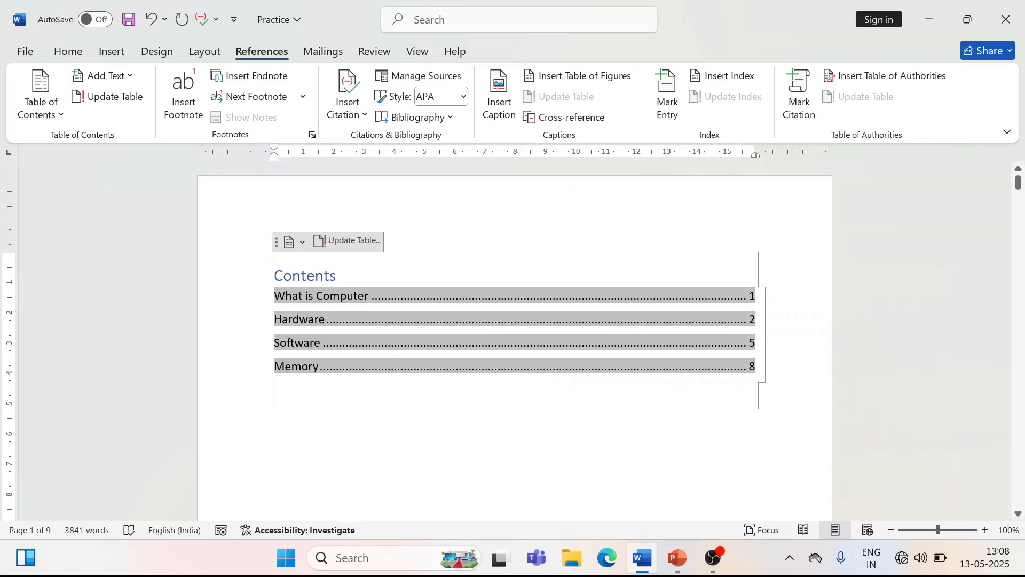
left_click(275, 442)
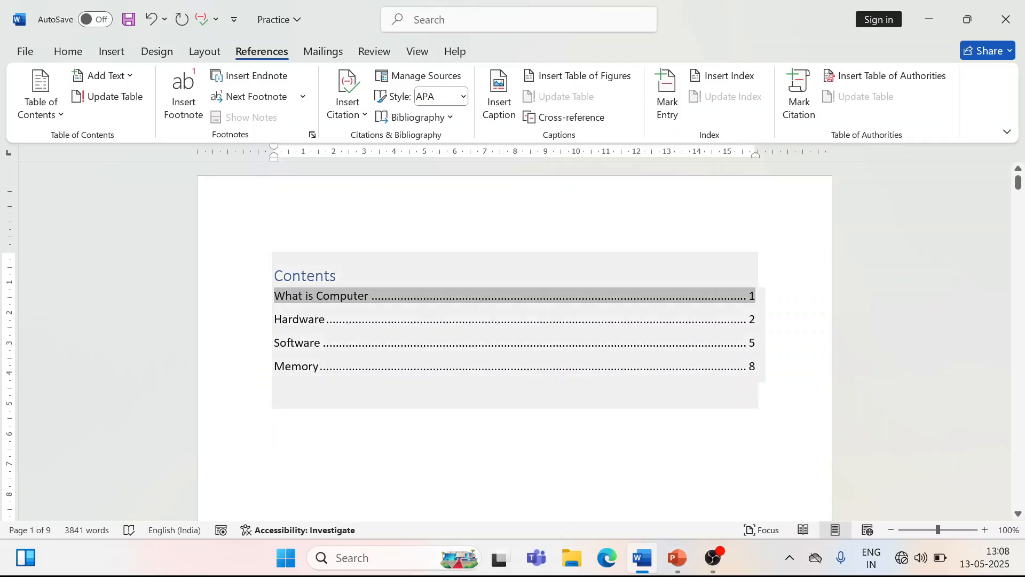
Step: Test the contents links by following the Hardware entry, returning to the document start, and following the Software entry to its heading
left_click(293, 319, "ctrl")
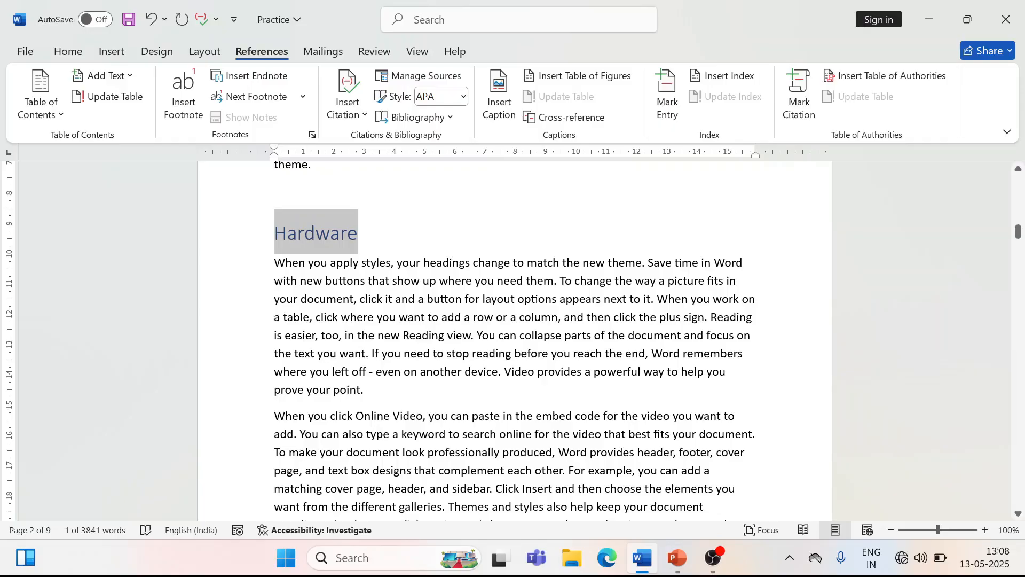
key("ctrl+Home")
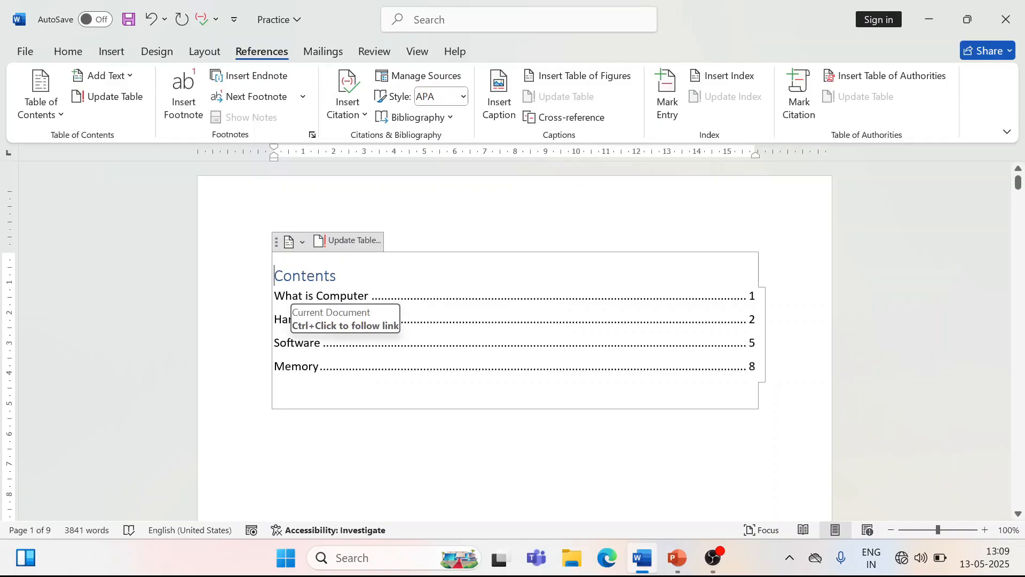
left_click(296, 352, "ctrl")
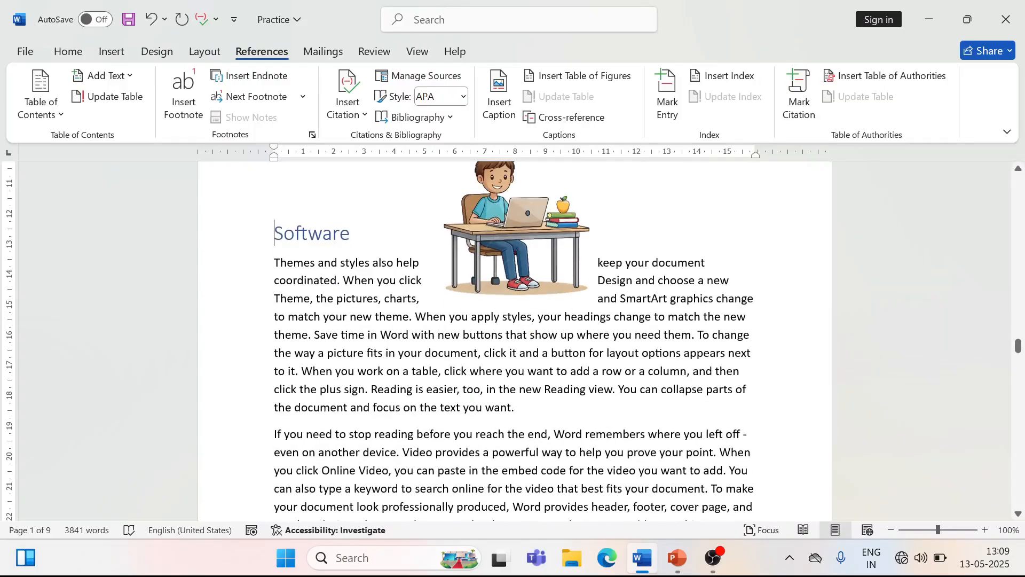
left_click_drag(350, 235, 276, 235)
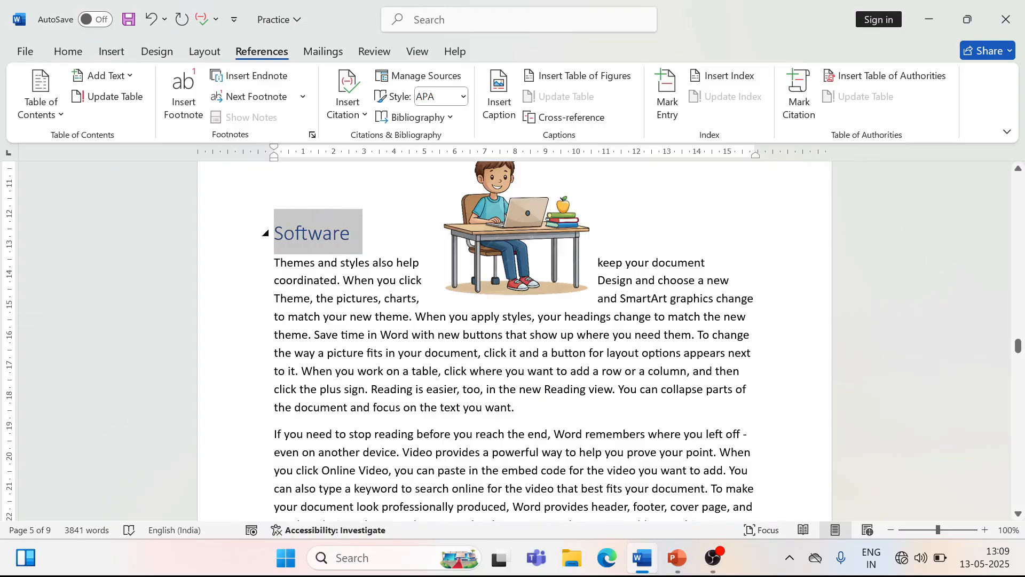
left_click(370, 262)
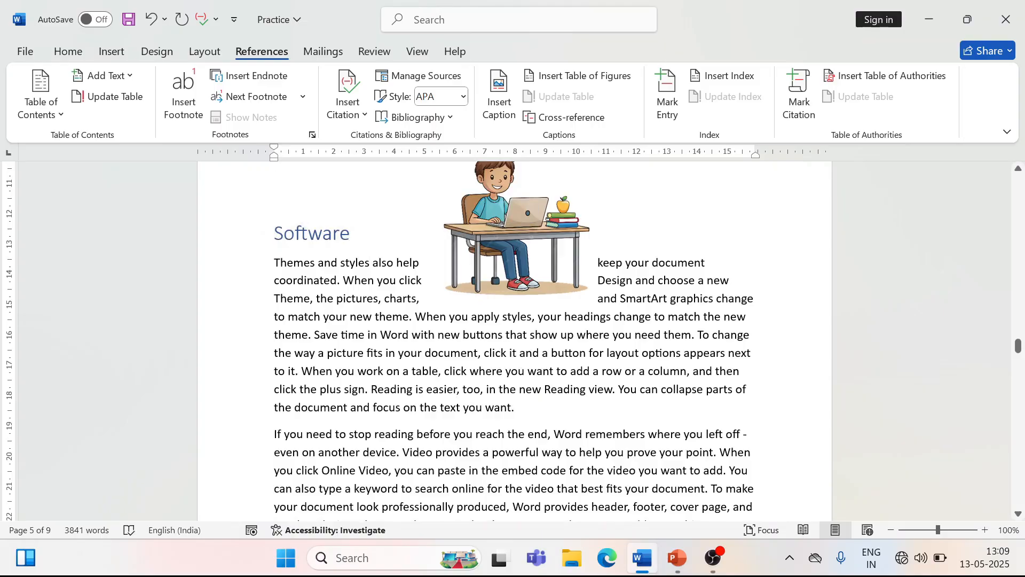
Step: Add two new lines, "Keyboard" and "Mouse", directly below the Hardware heading on page 2
key("ctrl+Home")
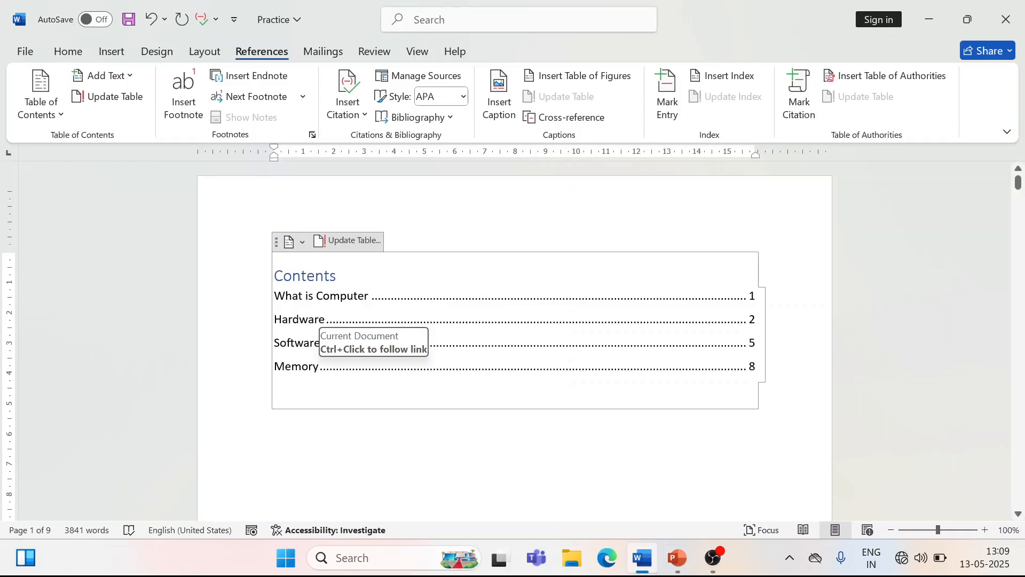
left_click_drag(1018, 184, 1018, 230)
left_click(390, 255)
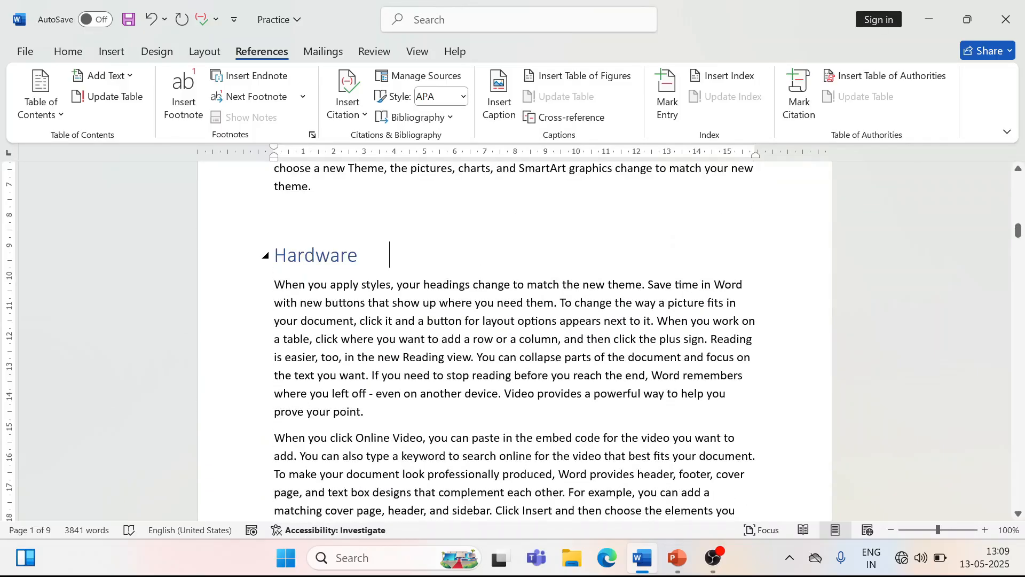
key("Return")
type("u")
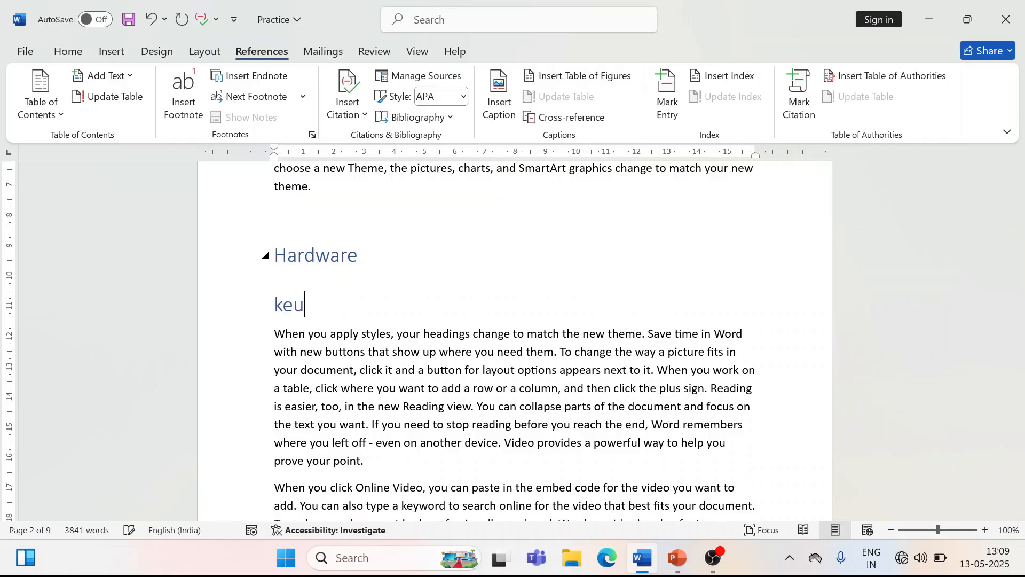
key("BackSpace")
type("yboard")
key("Return")
type("Mouse")
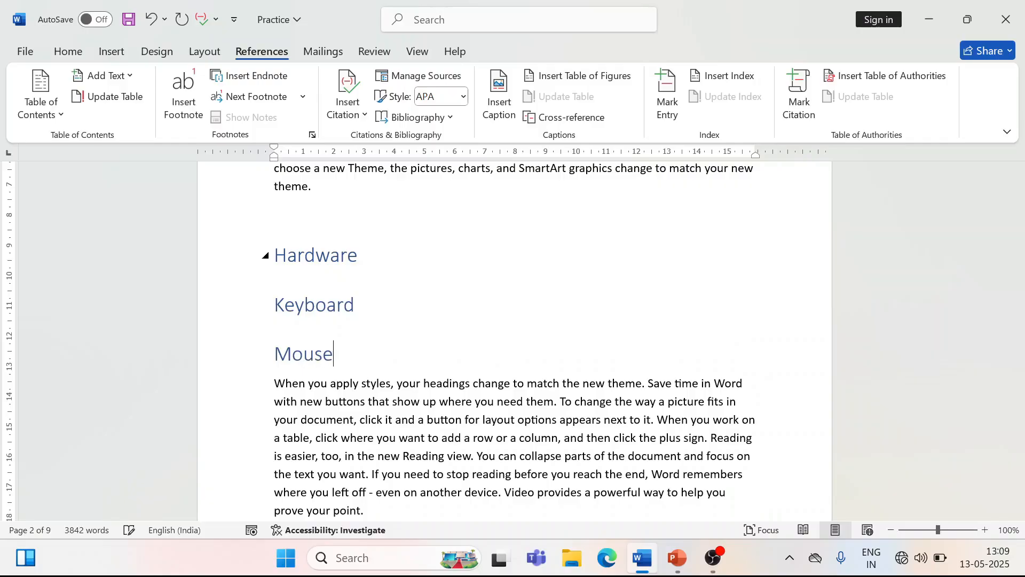
Step: Assign contents Level 2 to the Keyboard and Mouse lines under the Hardware heading
left_click_drag(355, 306, 274, 305)
left_click(124, 77)
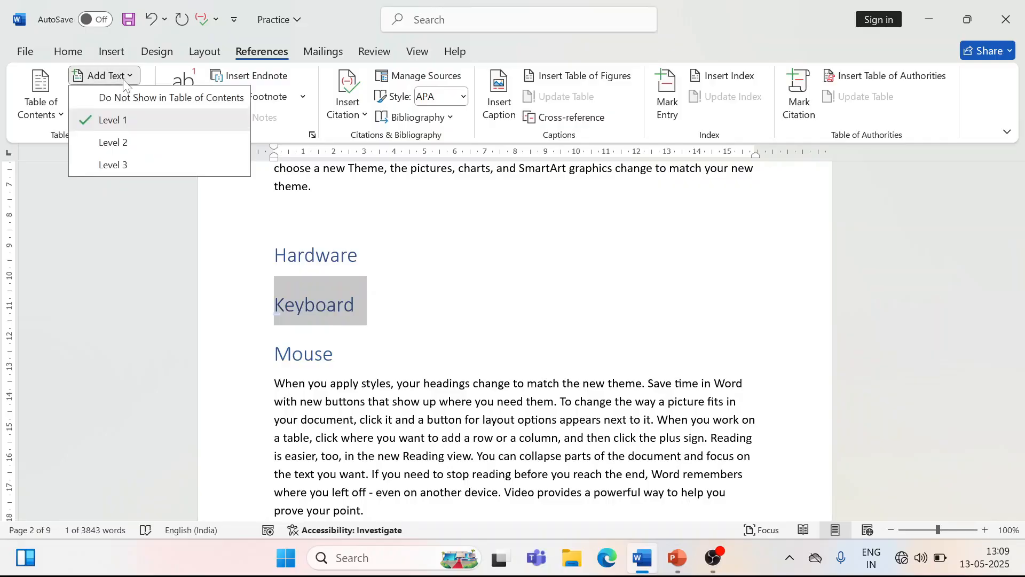
left_click(126, 139)
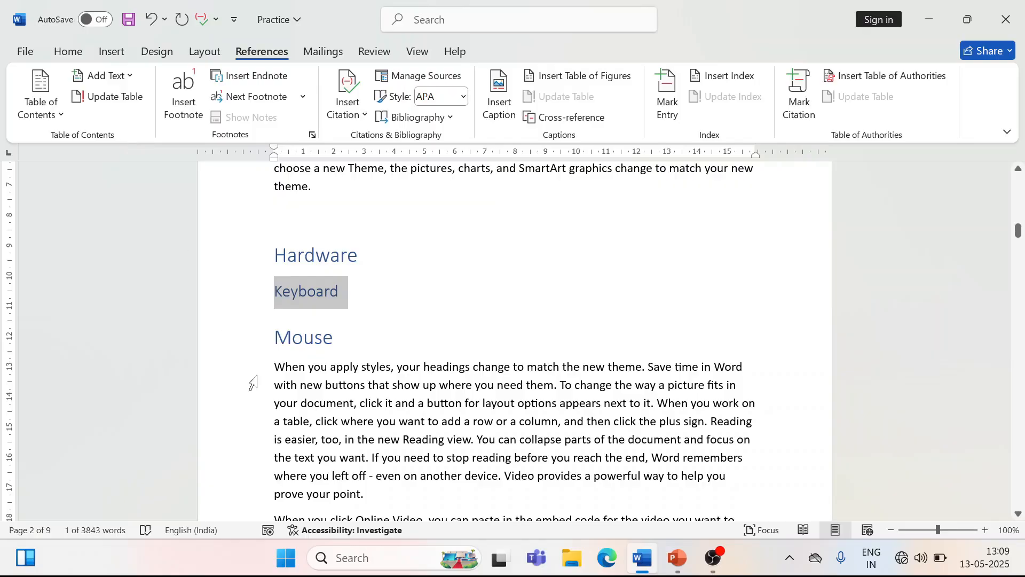
left_click_drag(335, 337, 274, 337)
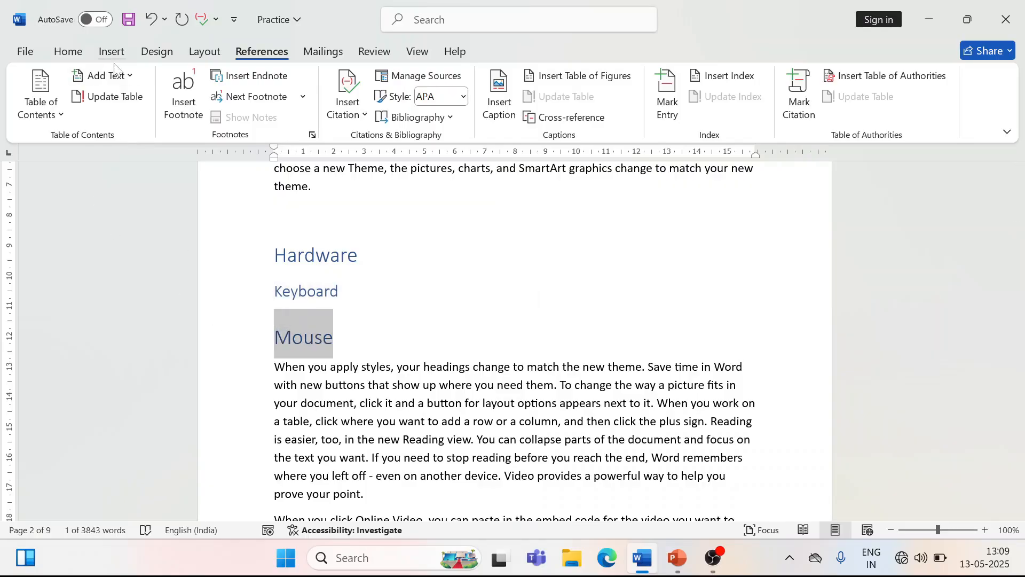
left_click(114, 75)
left_click(125, 144)
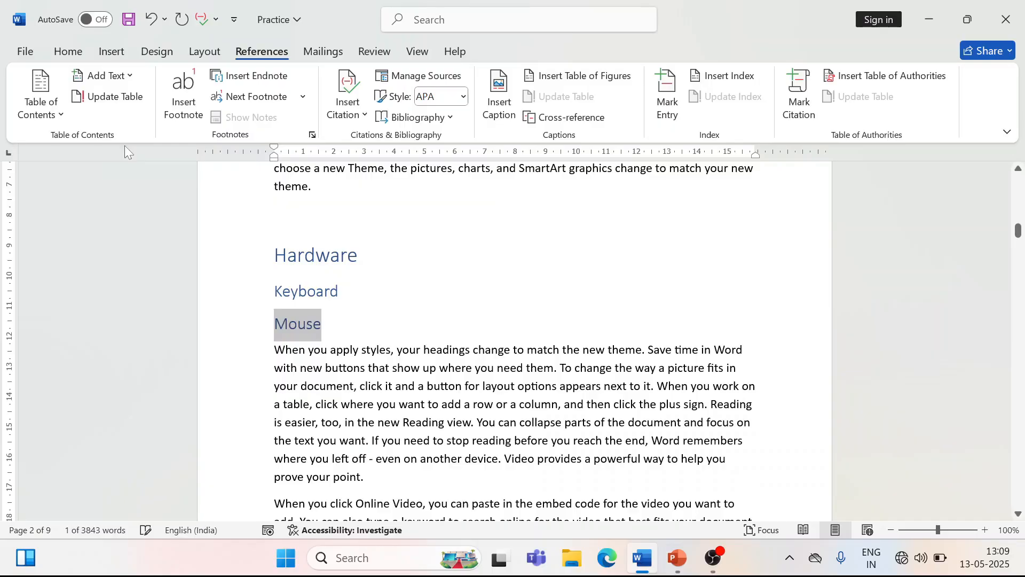
Step: Update the entire table of contents at the document start, not just its page numbers
left_click_drag(1018, 230, 1018, 216)
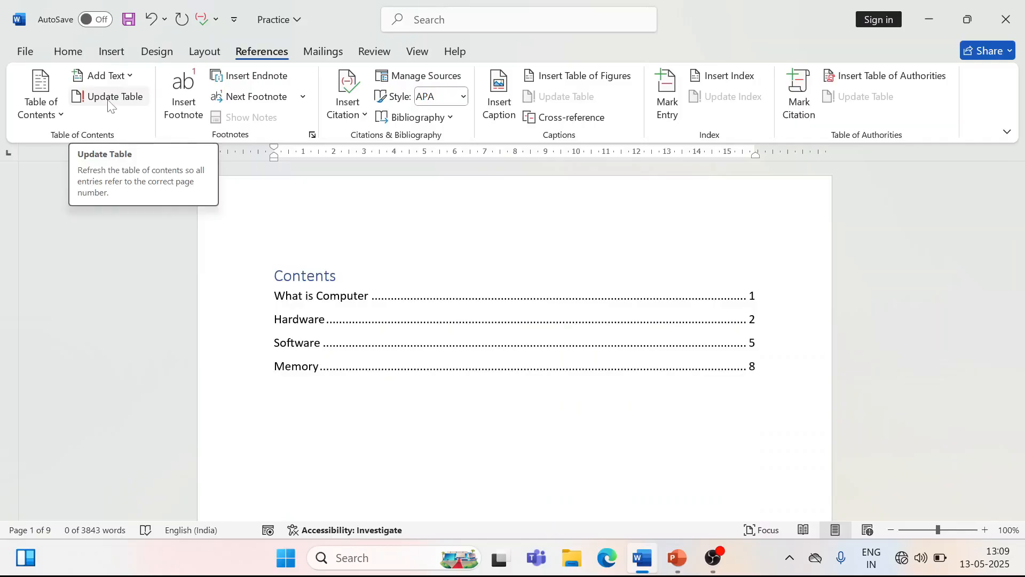
left_click(278, 296)
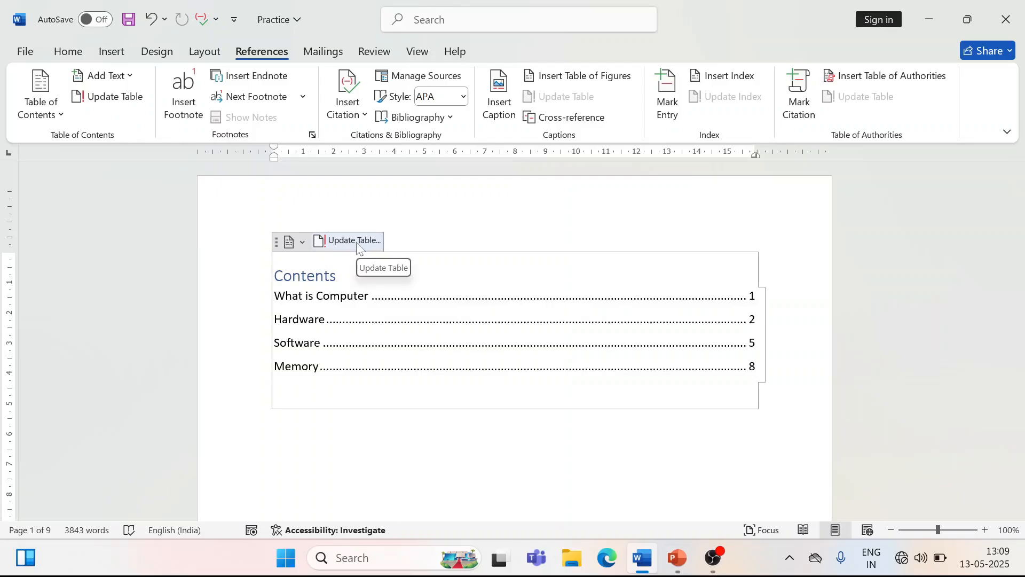
left_click(358, 245)
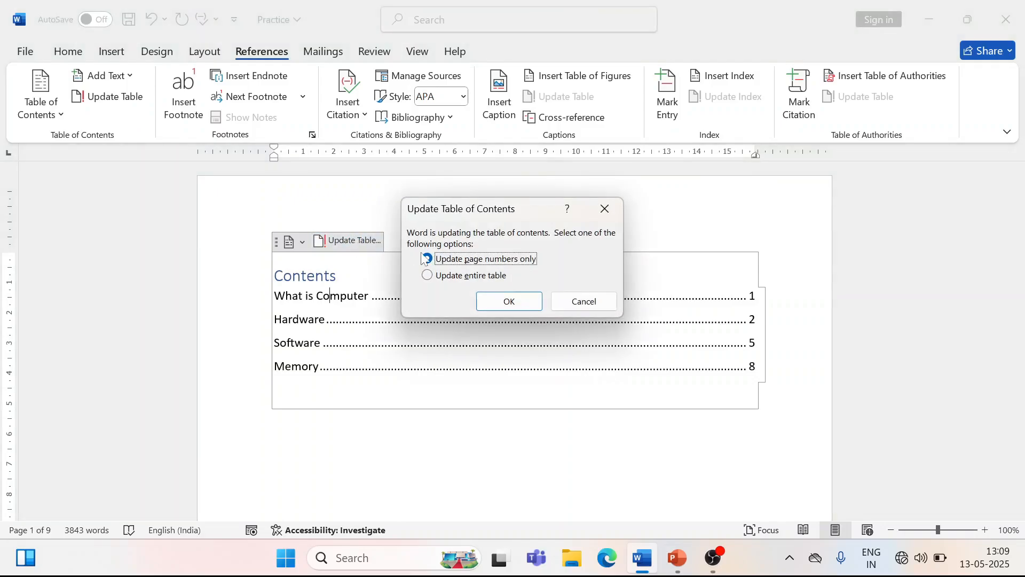
left_click(435, 277)
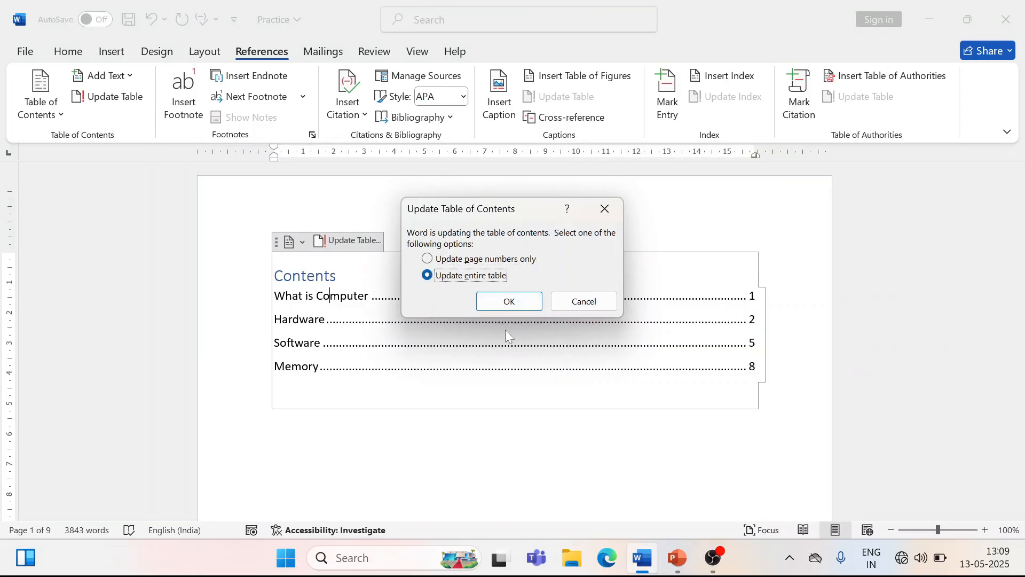
left_click(508, 302)
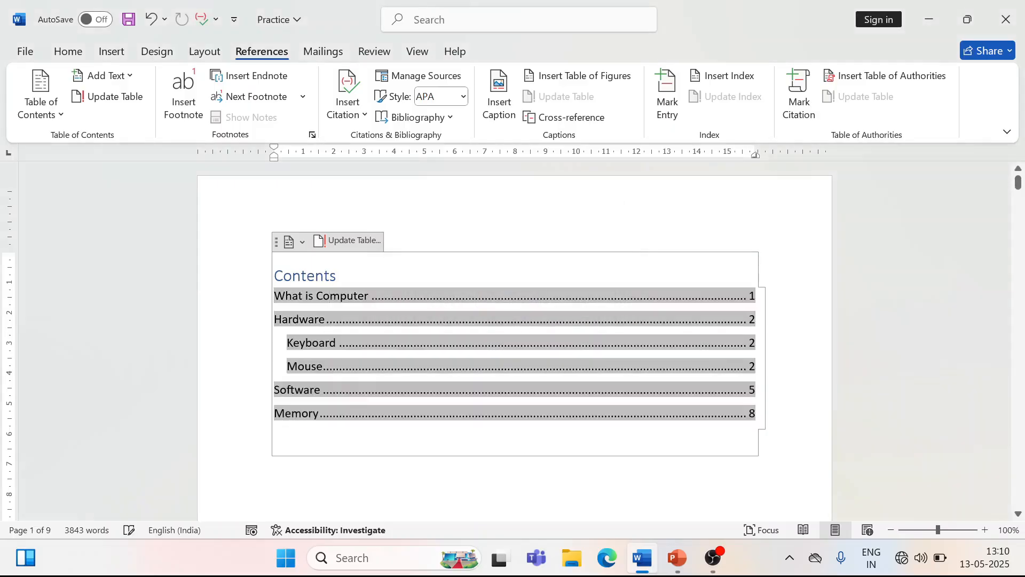
left_click(322, 366)
Step: Insert "SSD" before "To make your document" in the What is Computer paragraph and give it the footnote "State solid drive"
left_click_drag(1019, 186, 1020, 203)
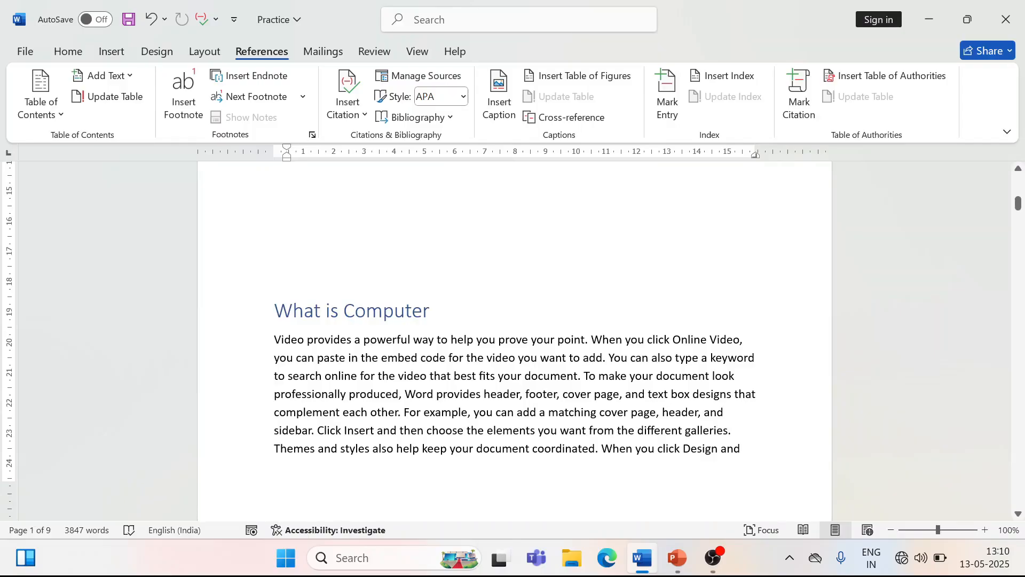
left_click(589, 375)
type("SSD")
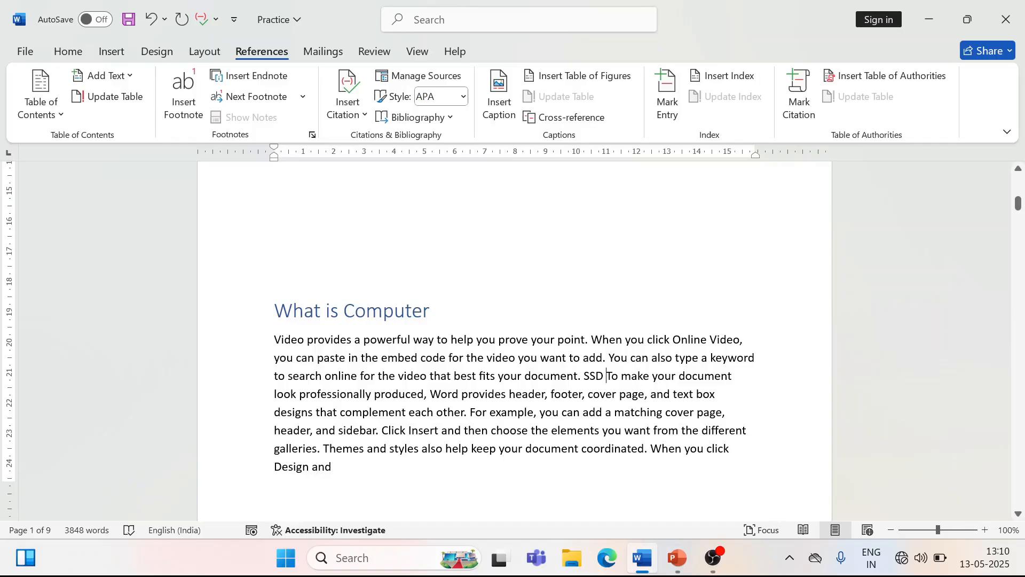
left_click_drag(604, 376, 583, 375)
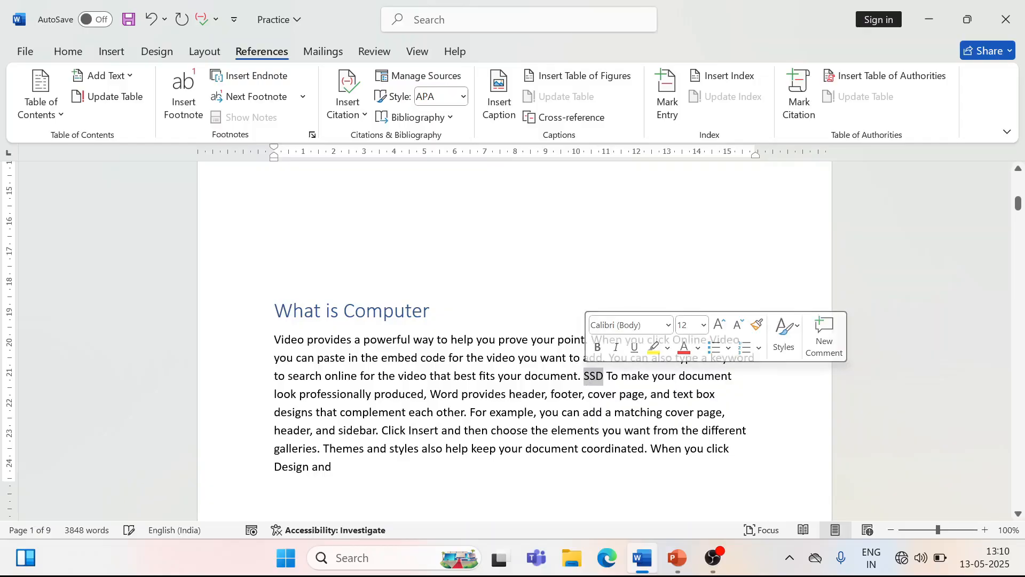
left_click(183, 107)
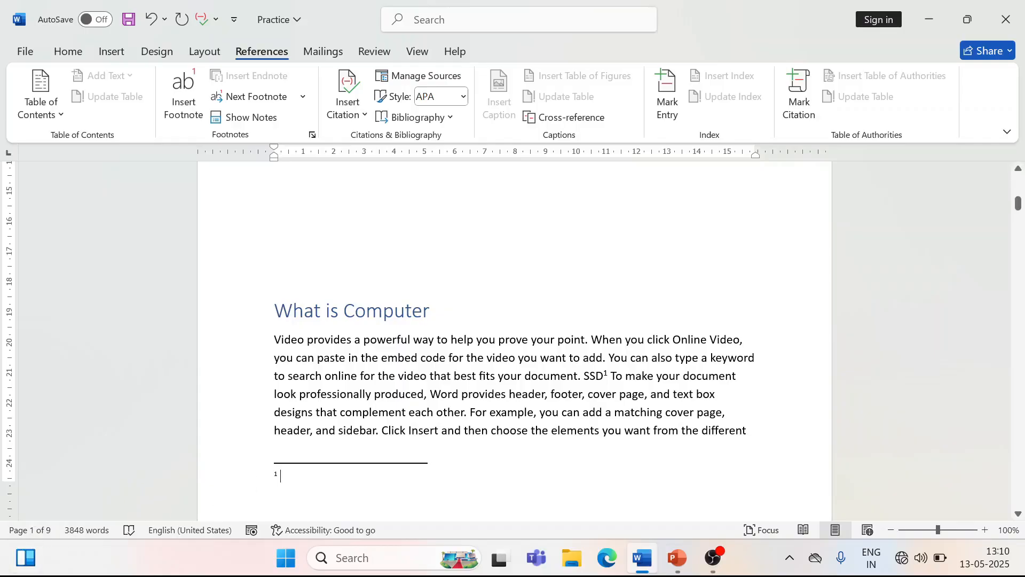
type("S")
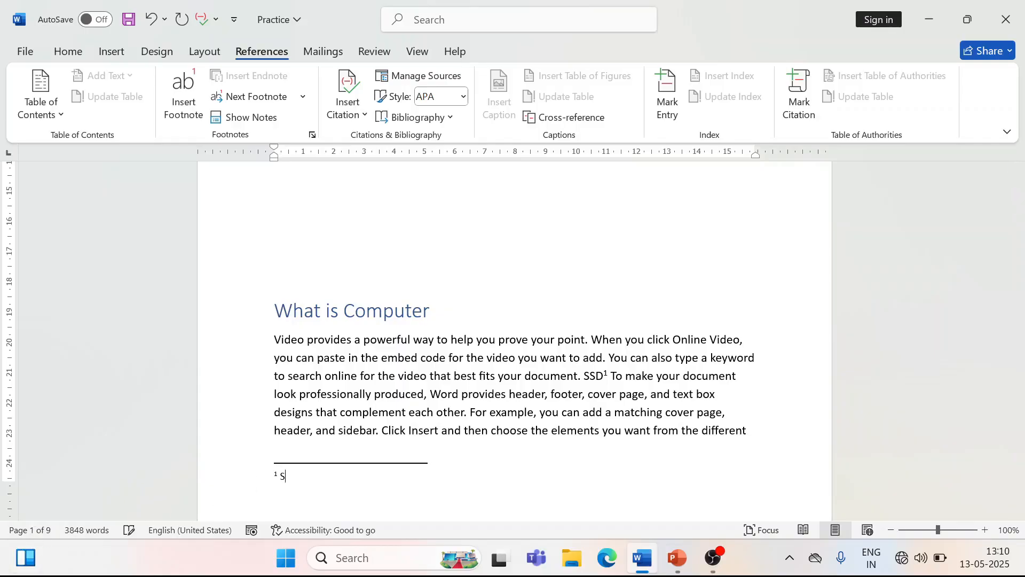
type("tate solid s")
key("BackSpace")
type("drive")
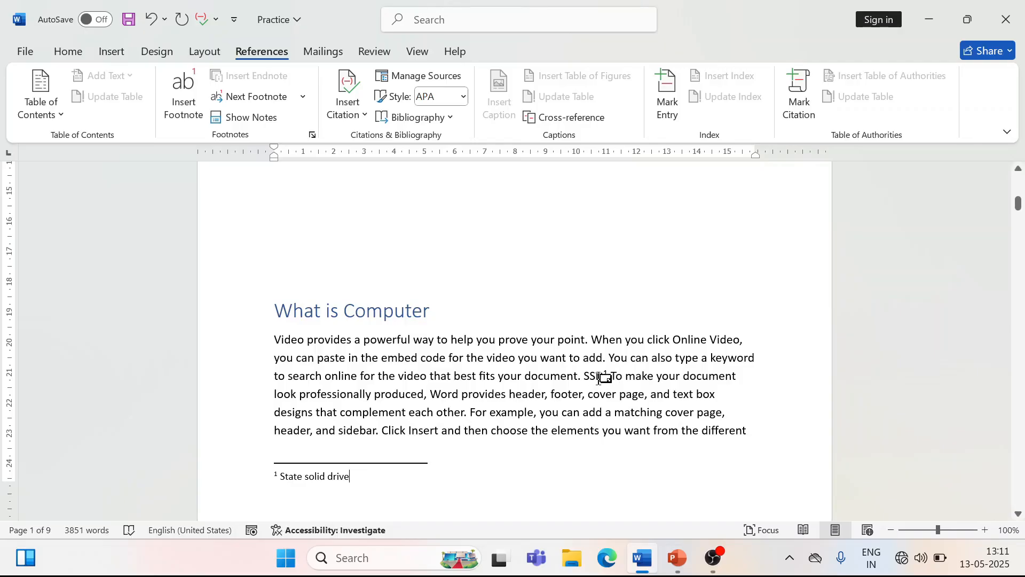
mouse_move(606, 376)
Step: Insert "RAM" before "Word provides header" in the What is Computer paragraph and give it the footnote "Random Access Memory"
left_click(430, 394)
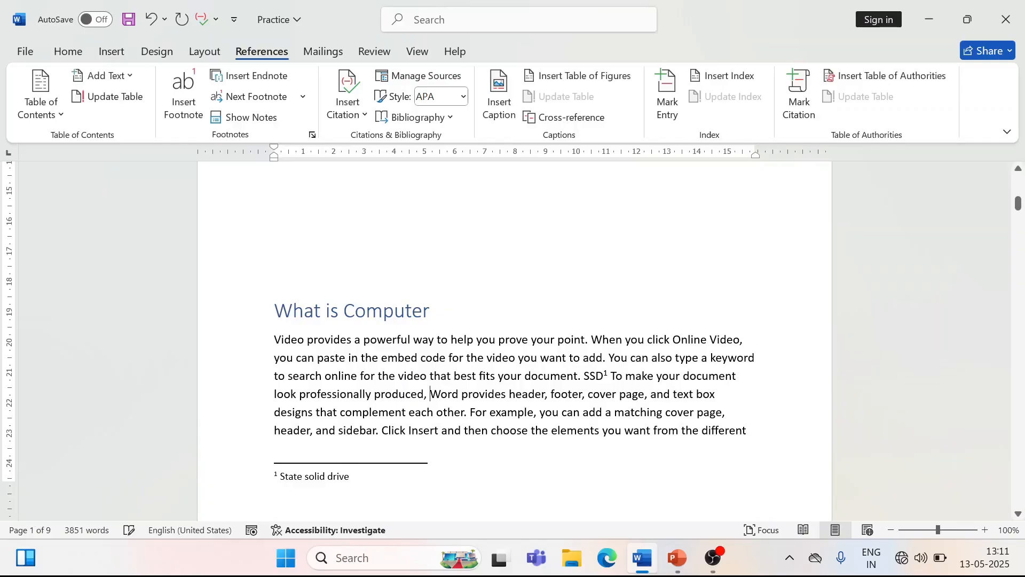
type("RAM")
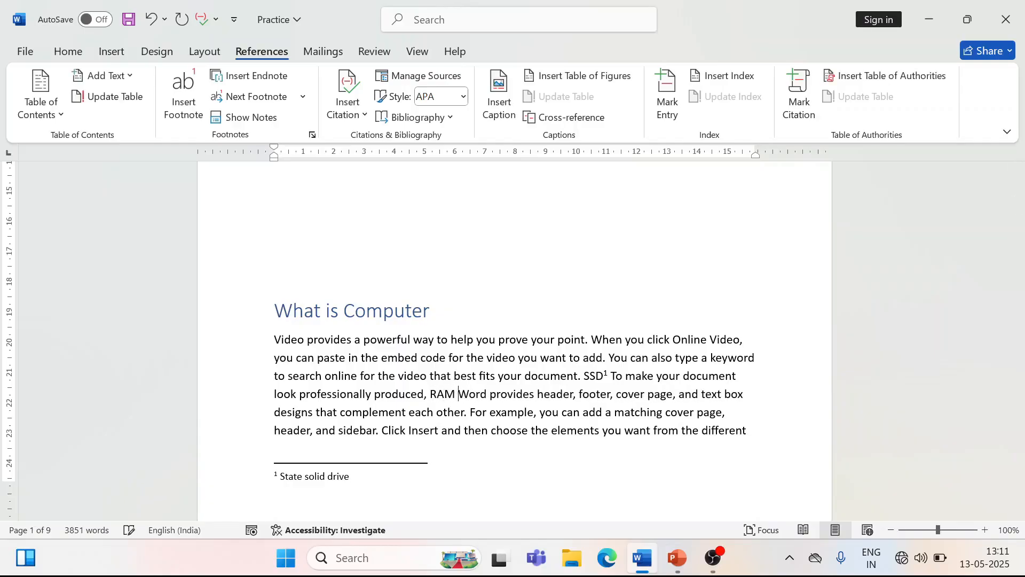
left_click_drag(455, 394, 430, 394)
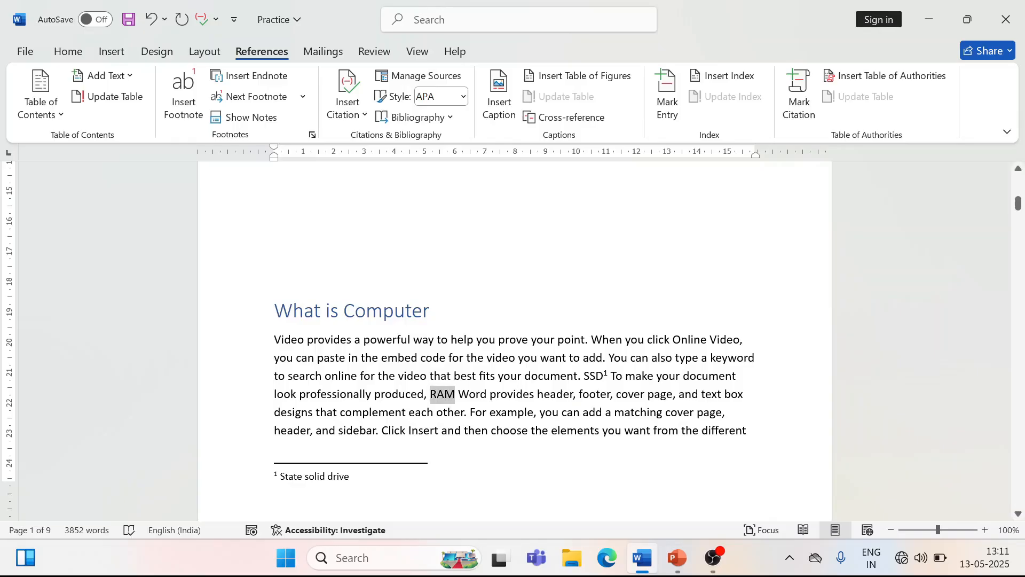
left_click(180, 120)
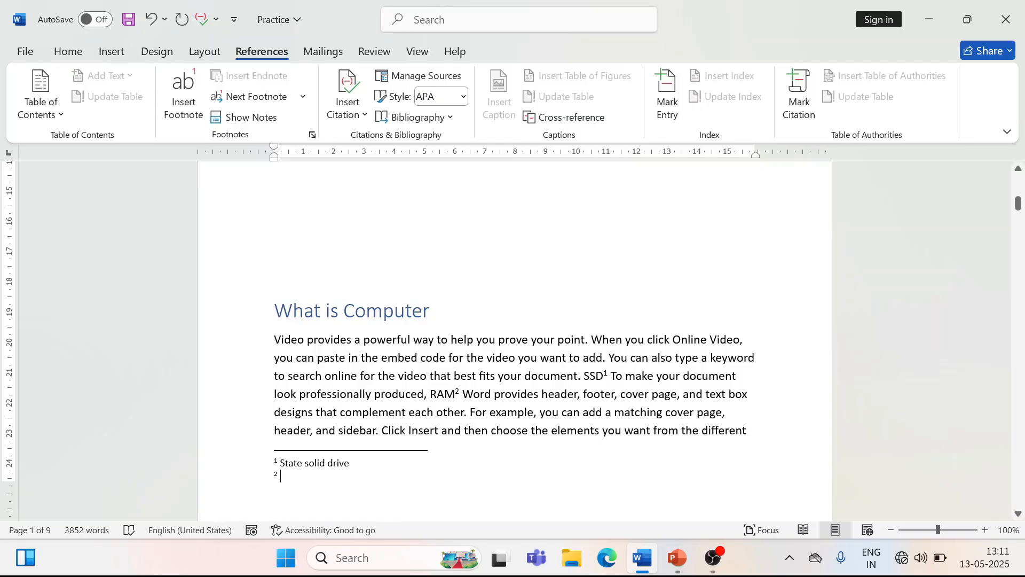
type("Random")
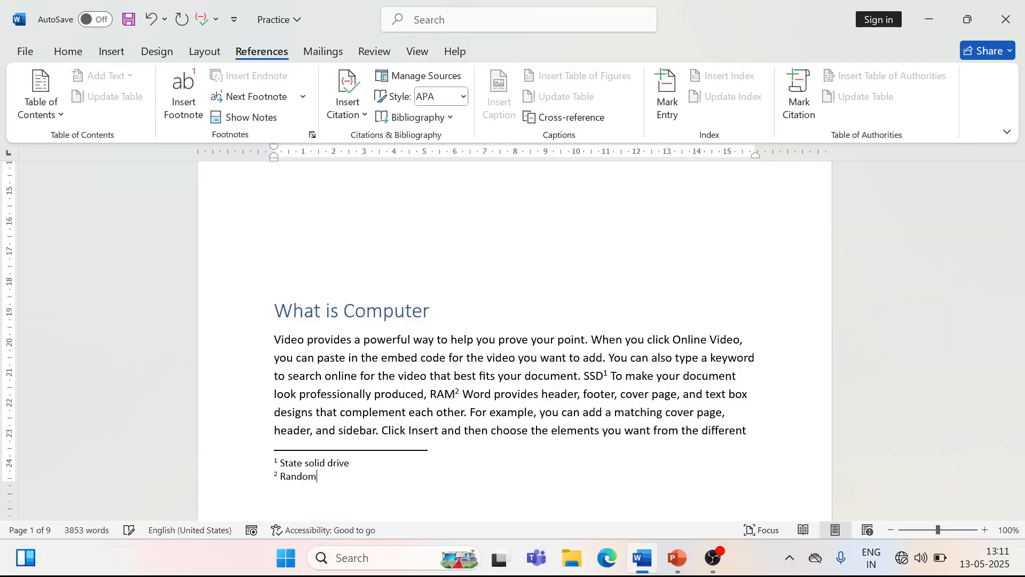
type(" Access Memory")
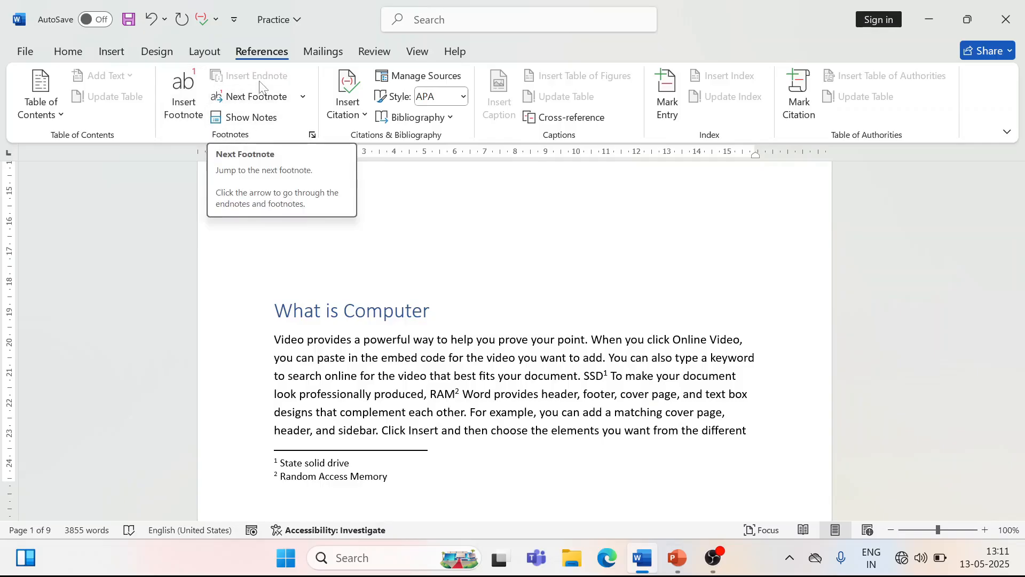
Step: Insert "CU" after "You can collapse" in the first Hardware paragraph on page 2 and give it the endnote "Control Unit"
left_click_drag(1019, 207, 1020, 240)
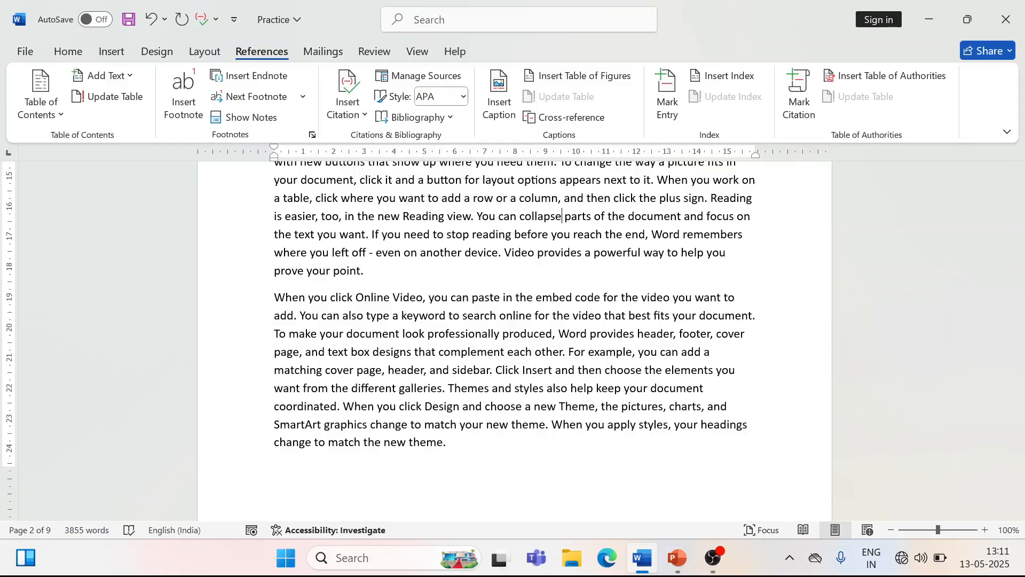
type("C")
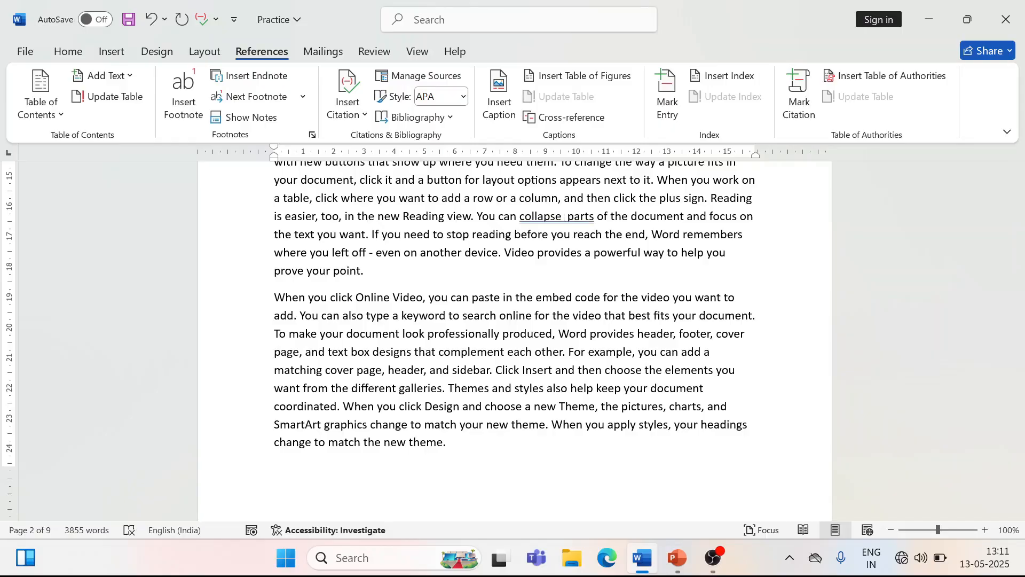
type("U")
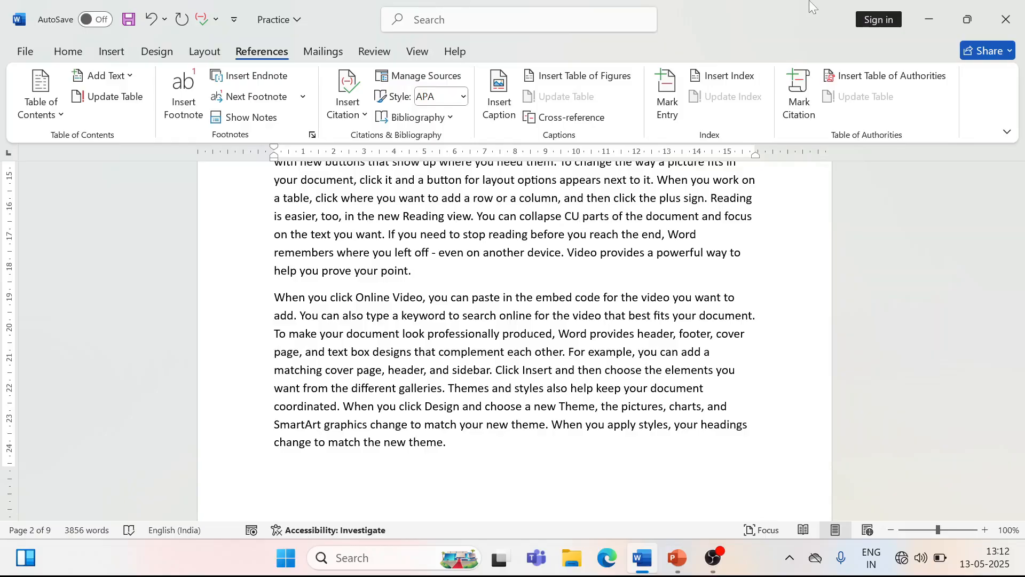
left_click_drag(580, 216, 564, 216)
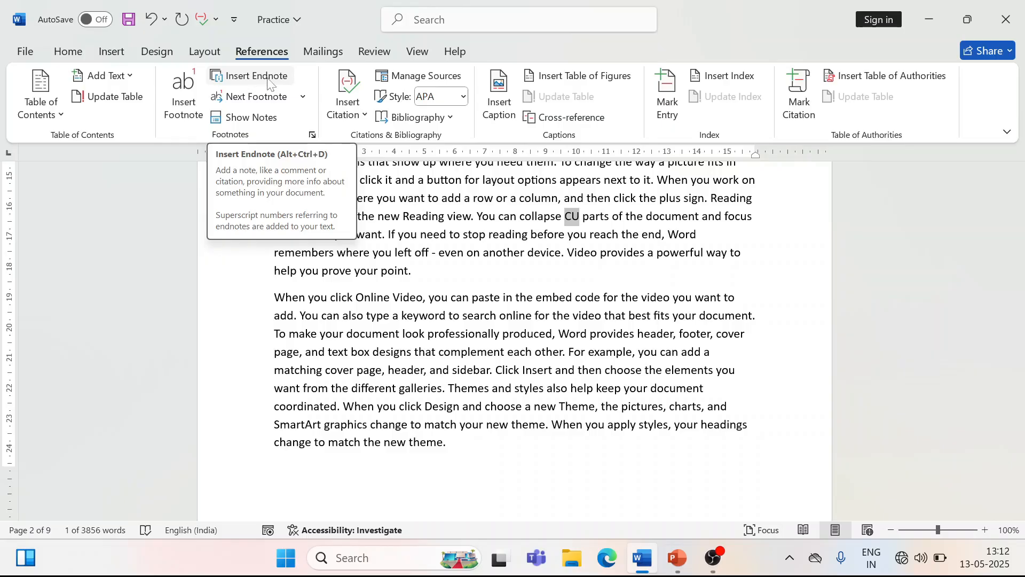
left_click(268, 80)
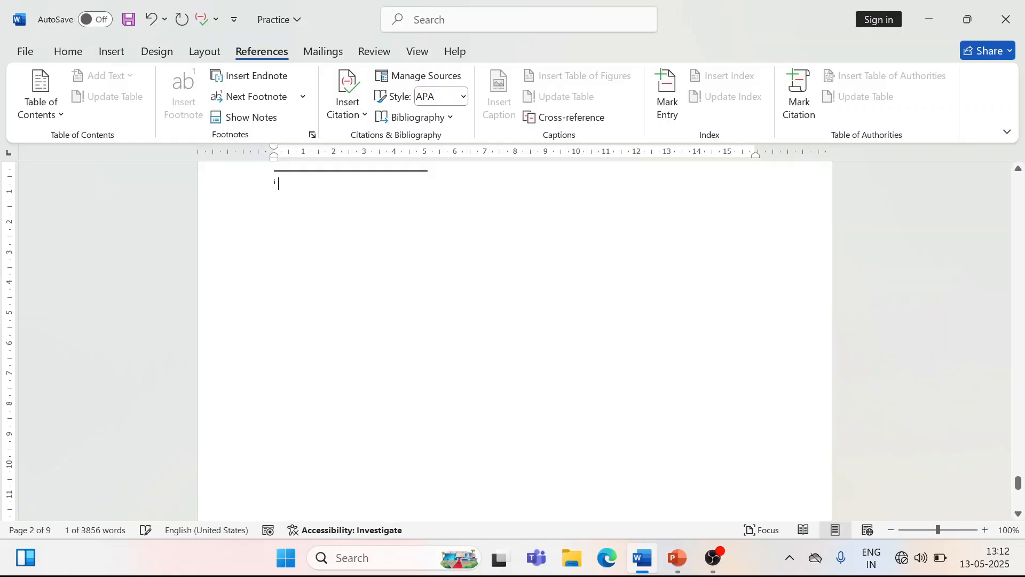
type("Control")
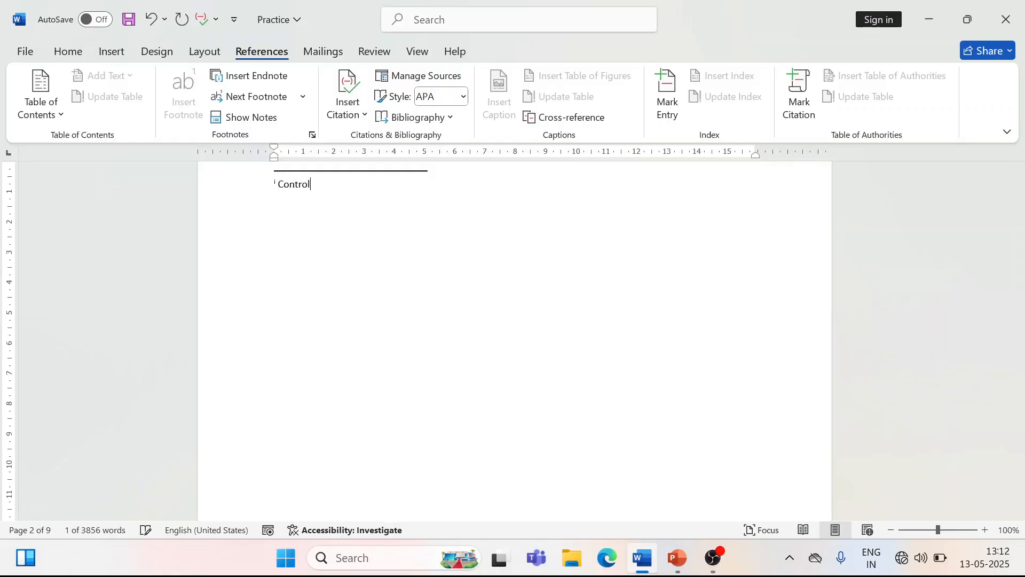
type("Unil")
key("BackSpace")
type("t")
left_click(311, 184)
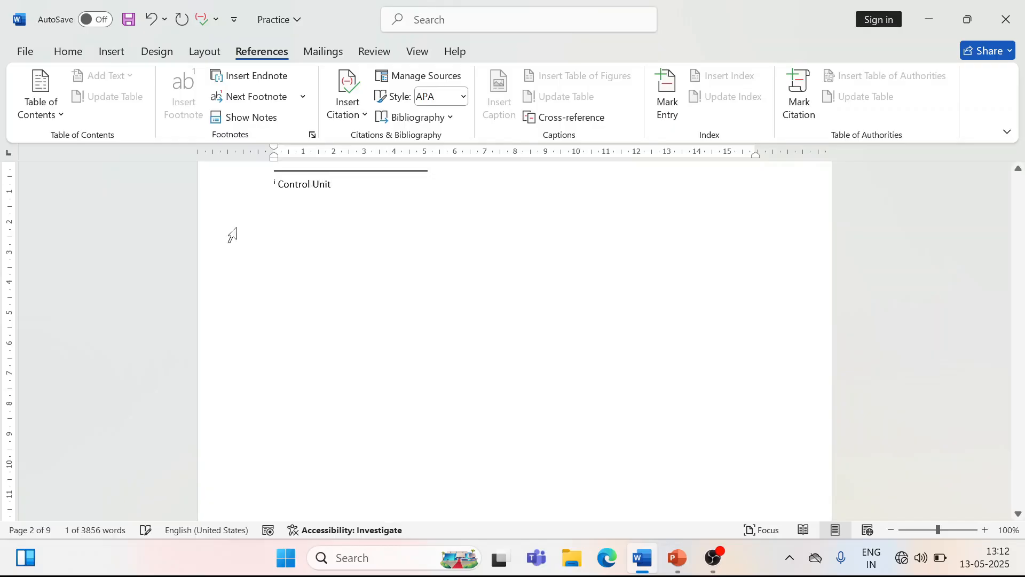
double_click(292, 183)
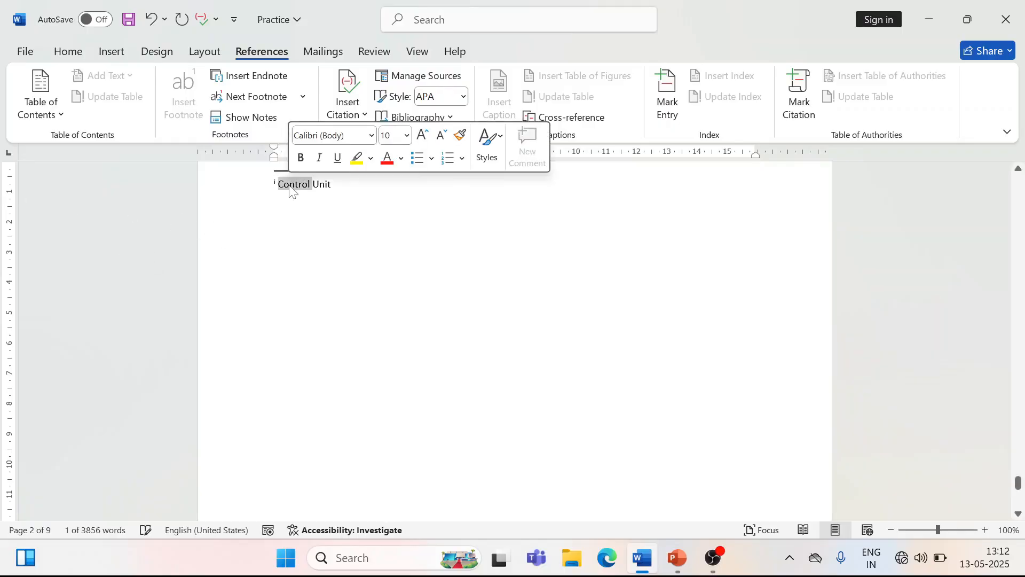
left_click(332, 183)
Step: Insert "SBI" before "different galleries" in the second Memory paragraph and give it the endnote "State Bank of India"
left_click_drag(1019, 471, 1018, 414)
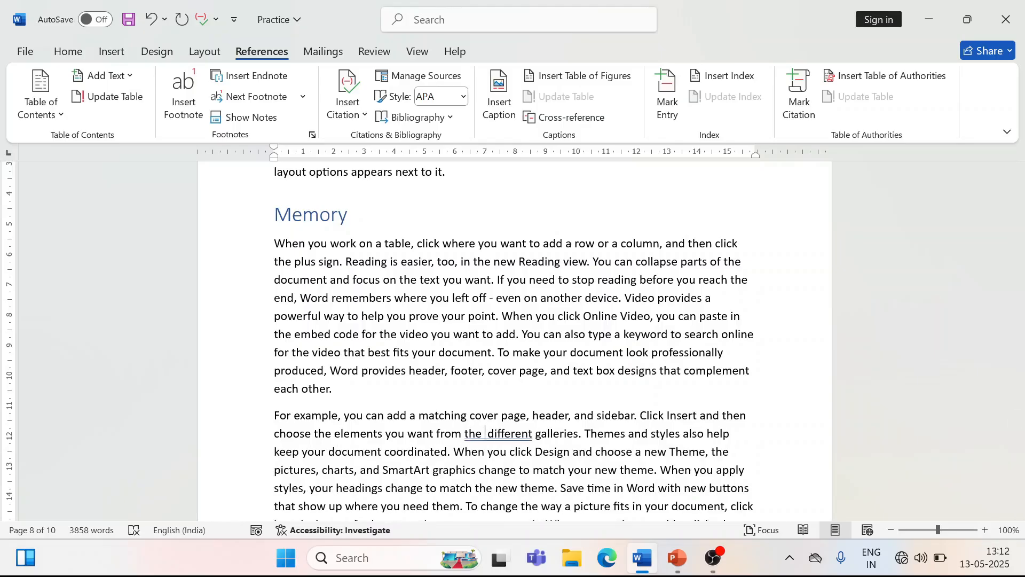
type("SBI")
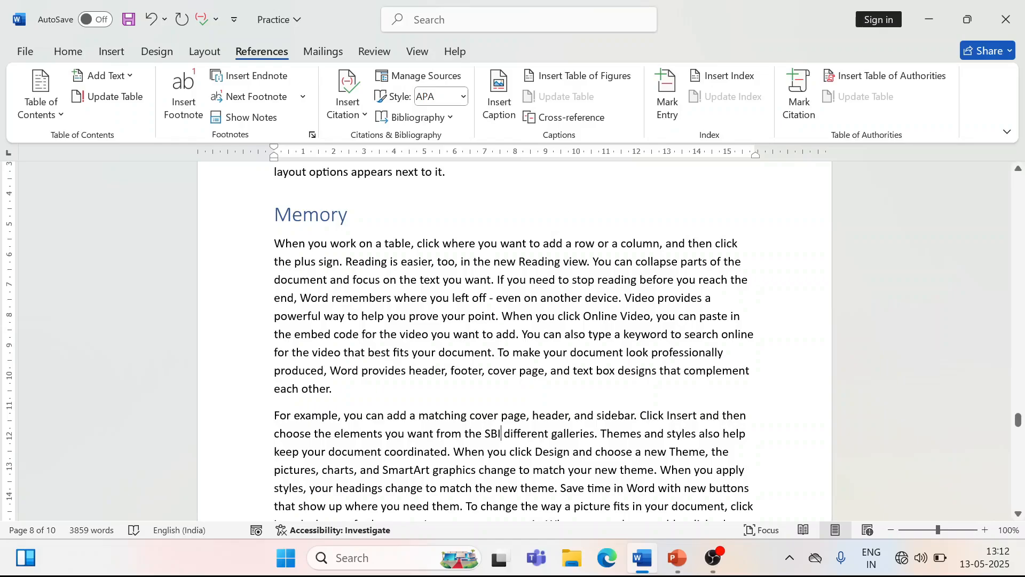
left_click_drag(502, 433, 484, 434)
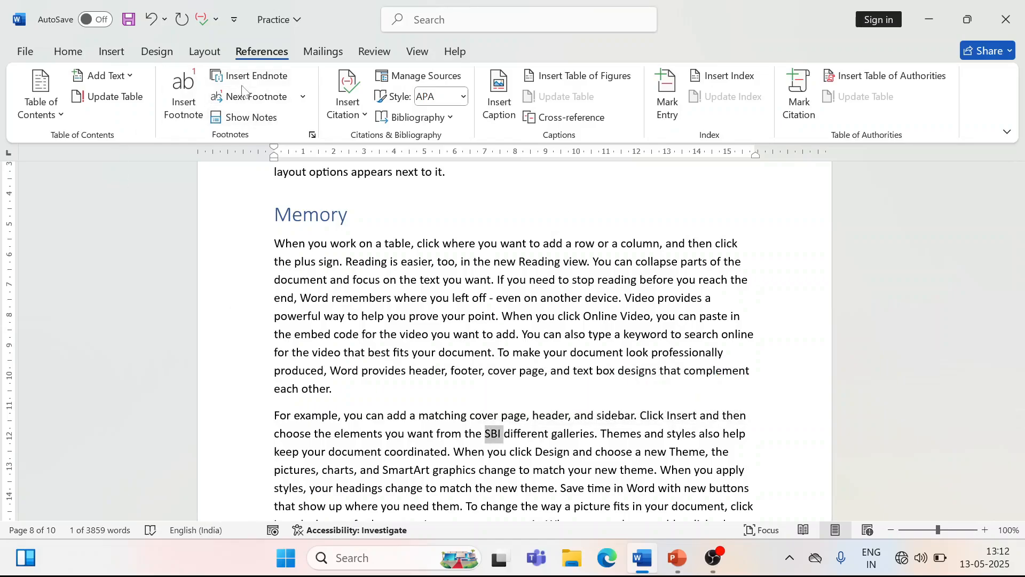
left_click(249, 75)
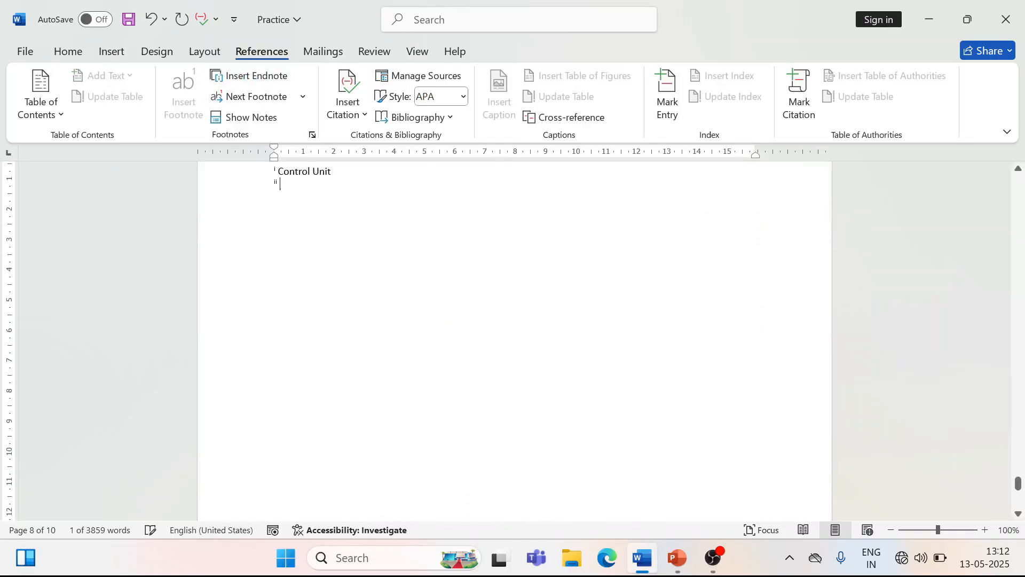
type("State Na")
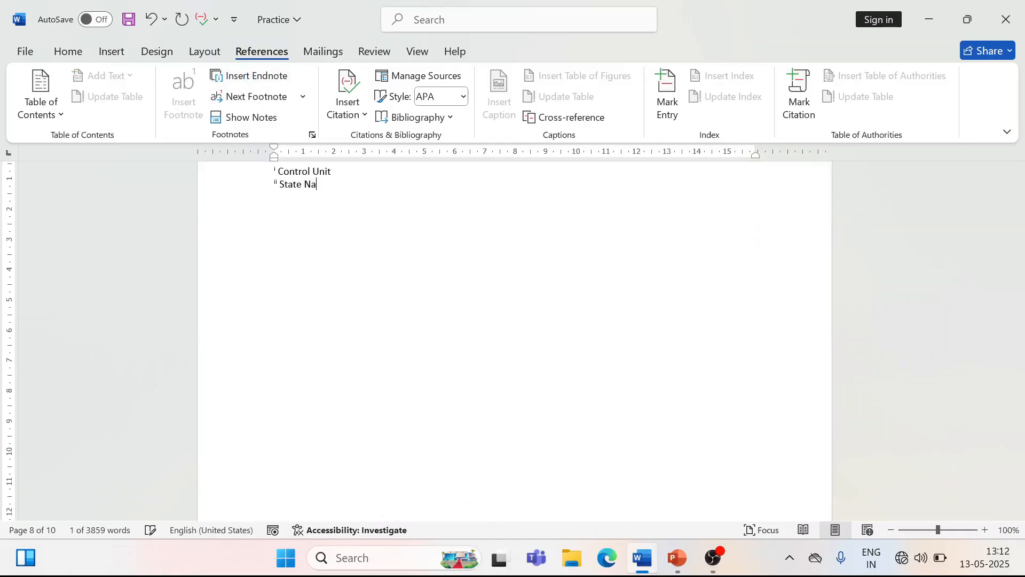
key("BackSpace")
key("BackSpace")
type("Bank of India")
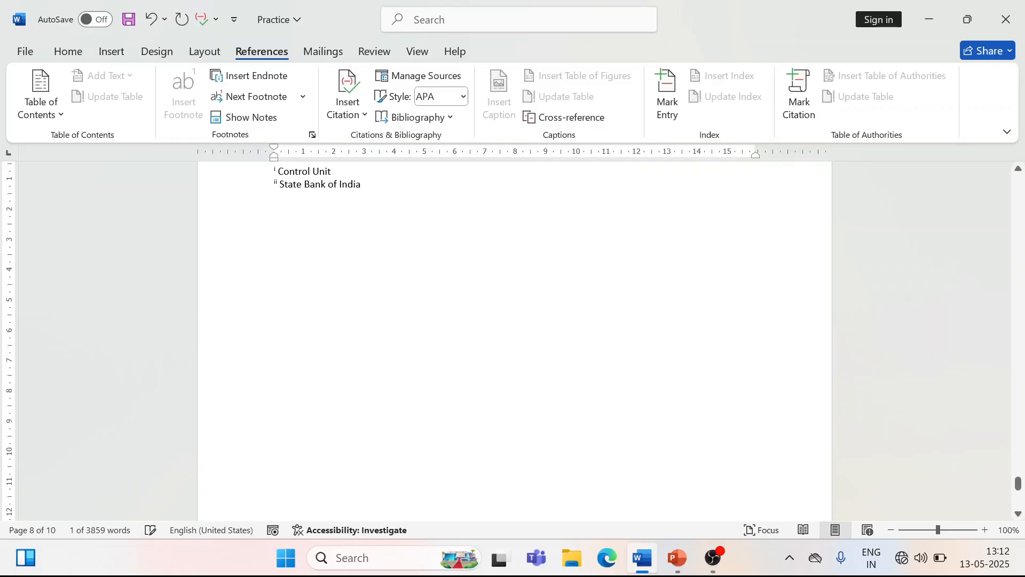
Step: Jump between the document's notes from its start, using the previous endnote and next footnote navigation
left_click_drag(1018, 486, 1019, 184)
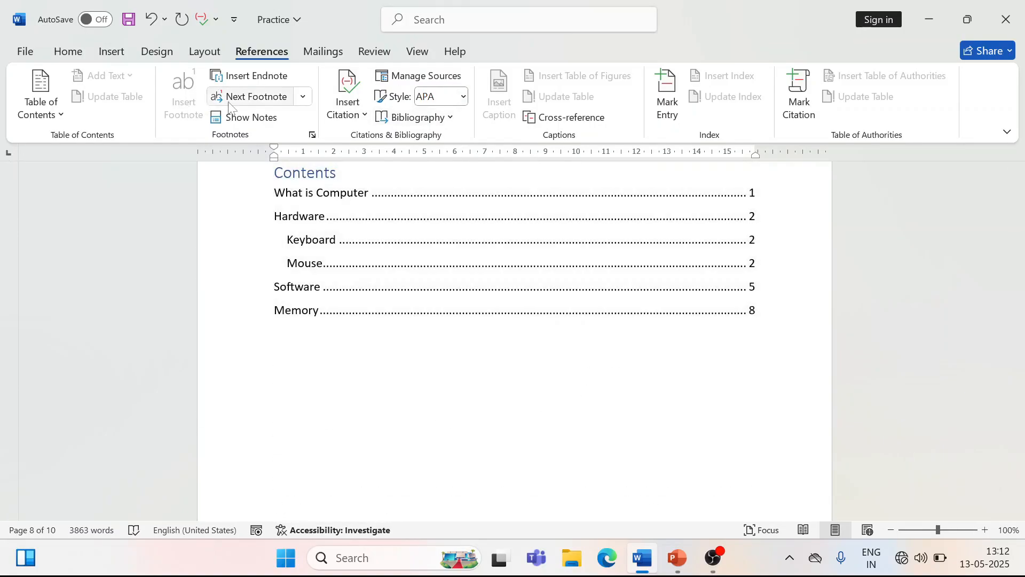
left_click(303, 98)
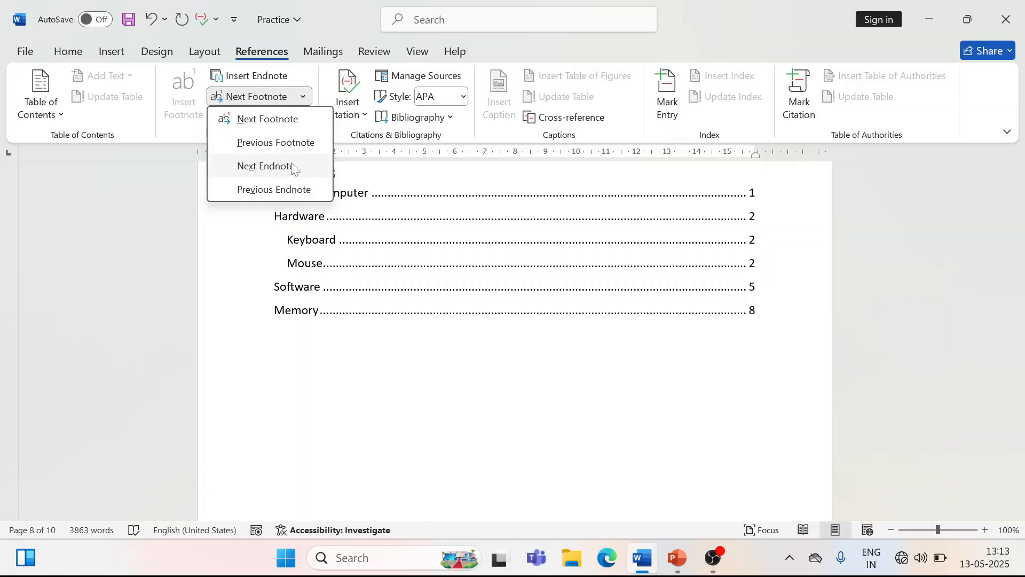
left_click(285, 191)
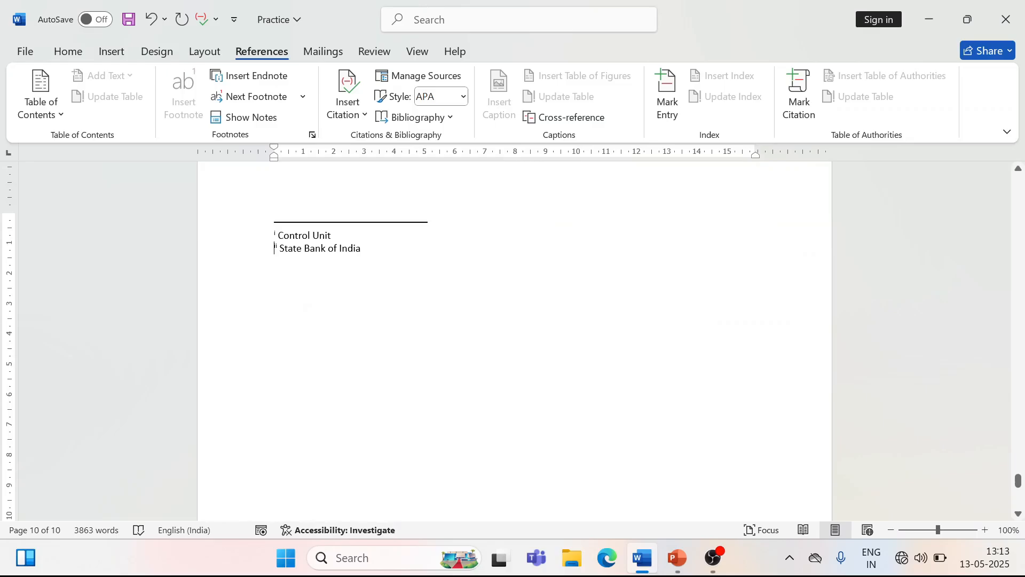
left_click(302, 96)
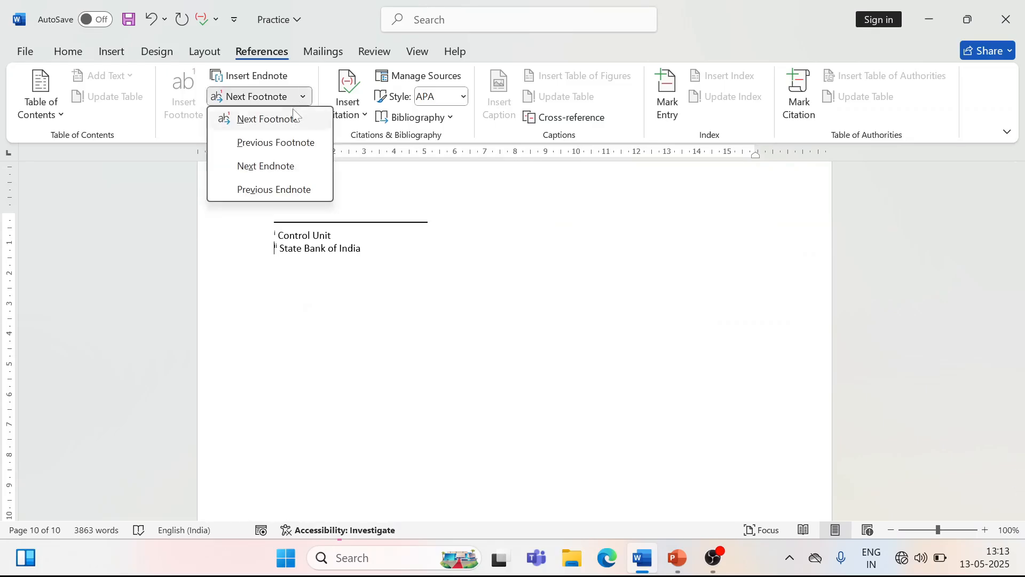
left_click(292, 123)
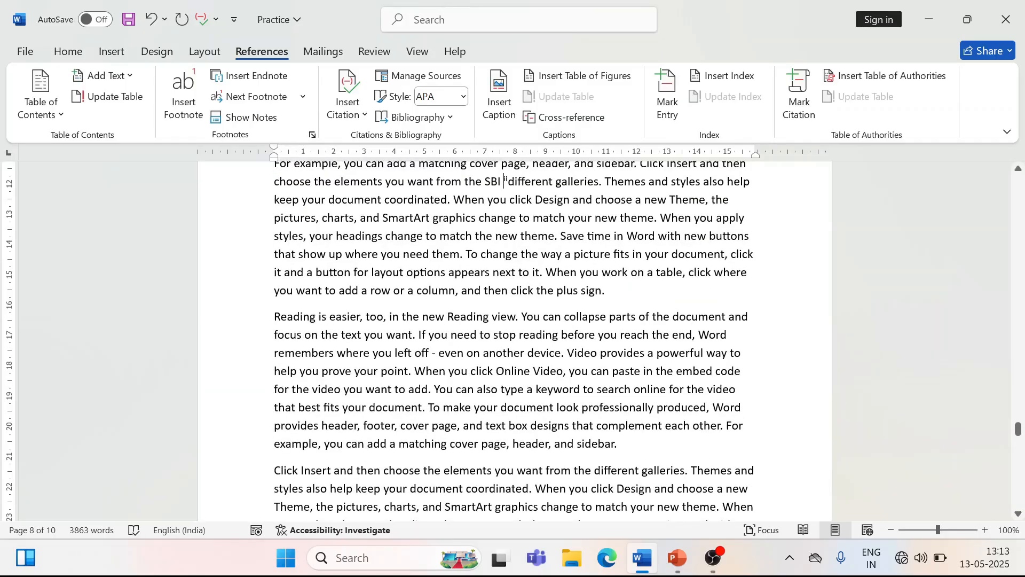
left_click(301, 98)
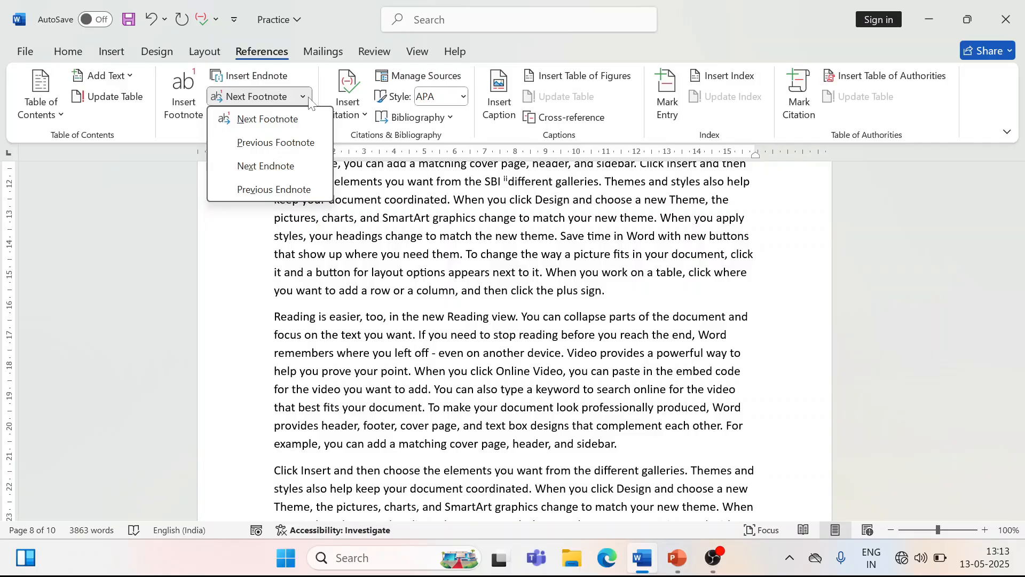
left_click(257, 191)
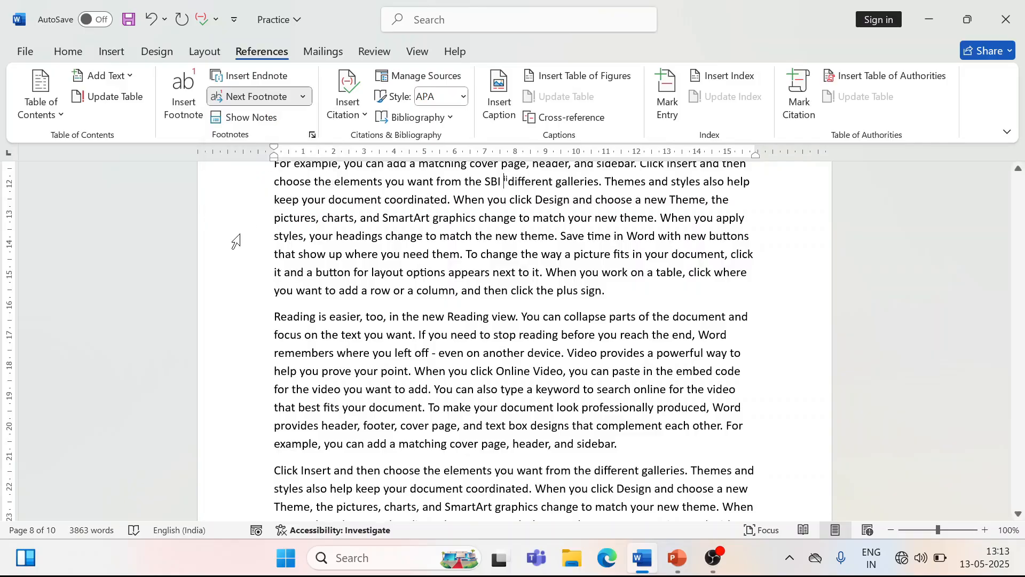
Step: Show the document's notes, choosing to view the endnote area
left_click(248, 120)
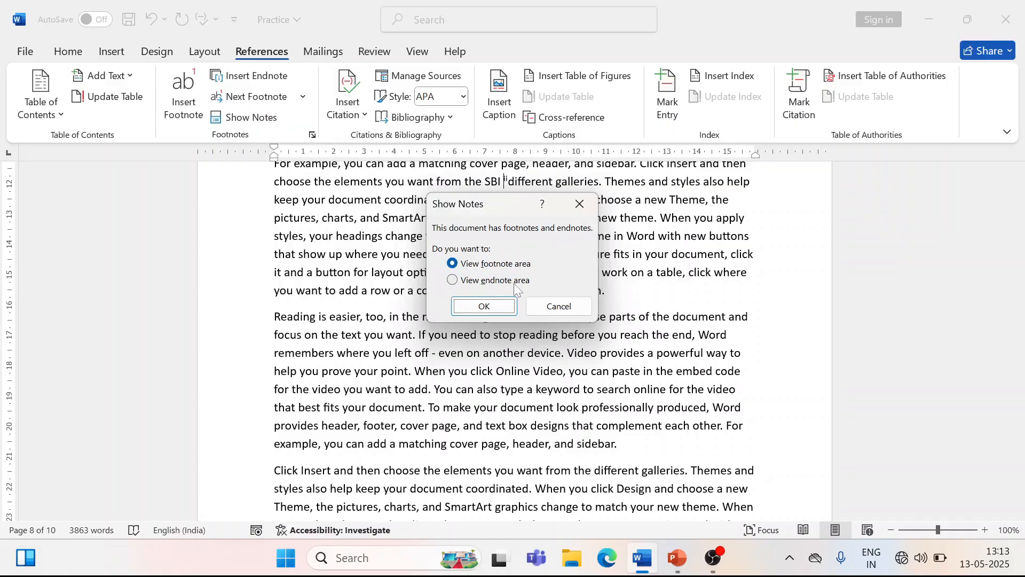
left_click(455, 280)
left_click(467, 306)
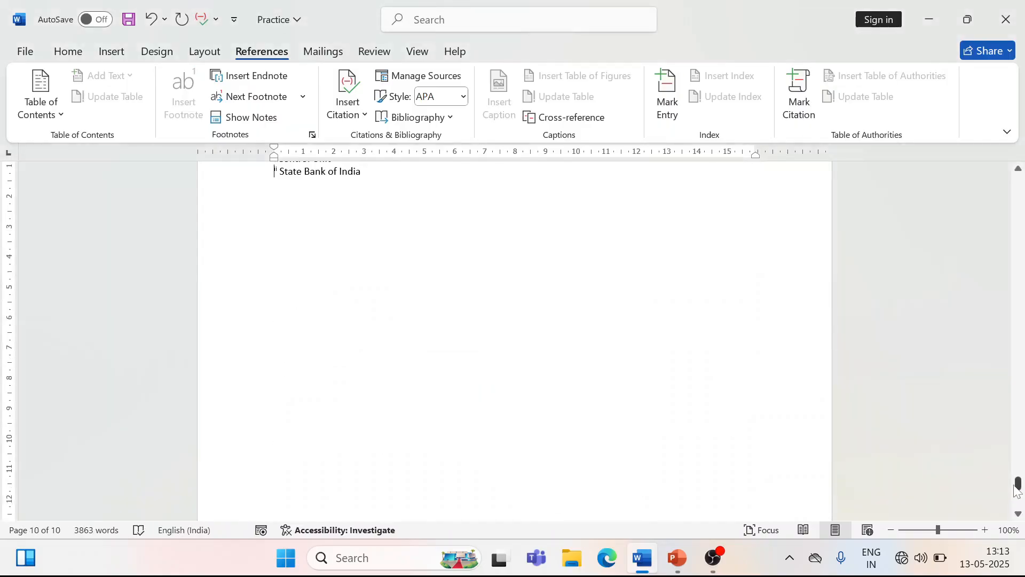
Step: Start a new citation source of type Book on the empty line below the last body paragraph on page 9
left_click_drag(1018, 483, 1017, 448)
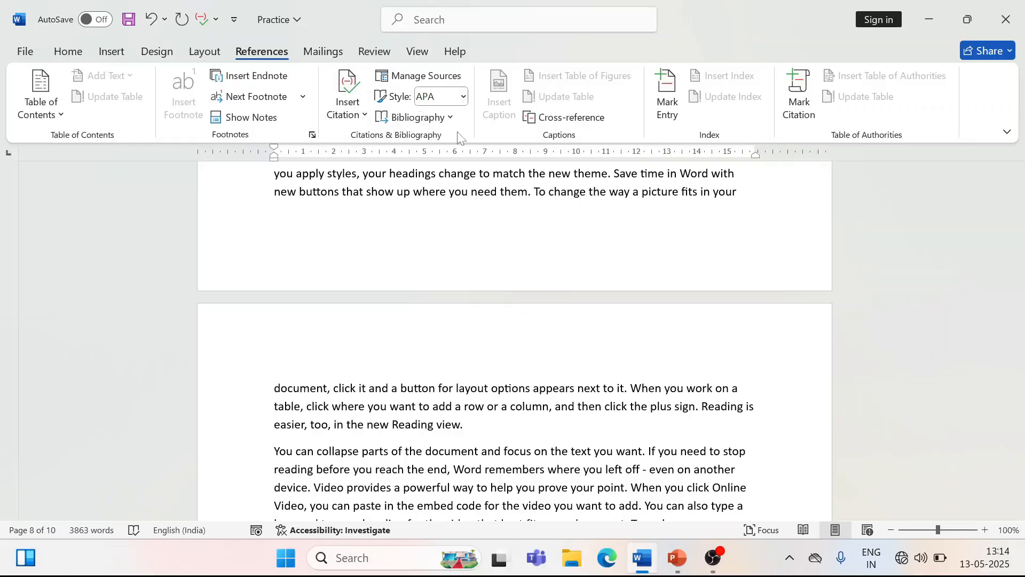
left_click_drag(1018, 442, 1018, 472)
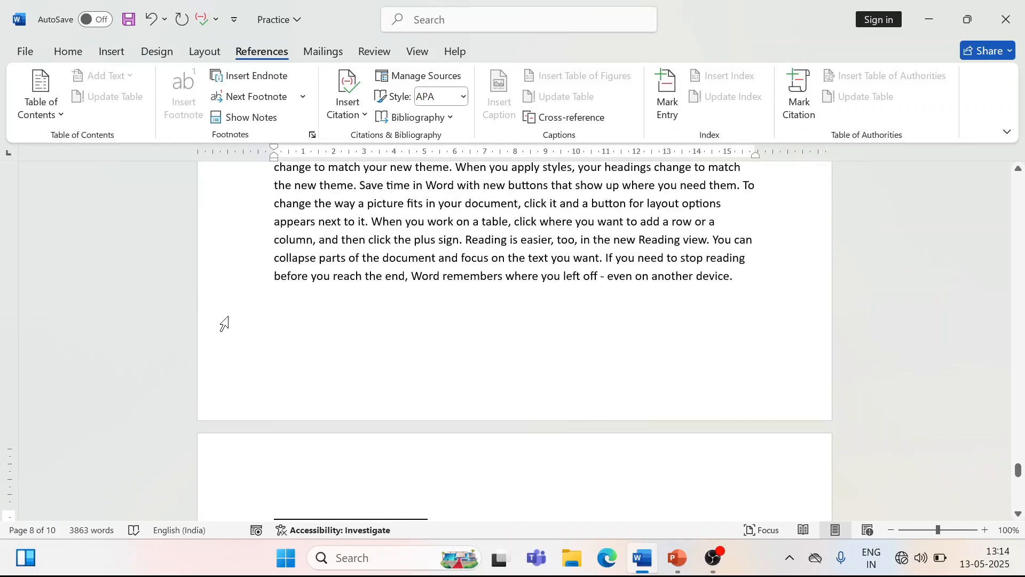
left_click(418, 318)
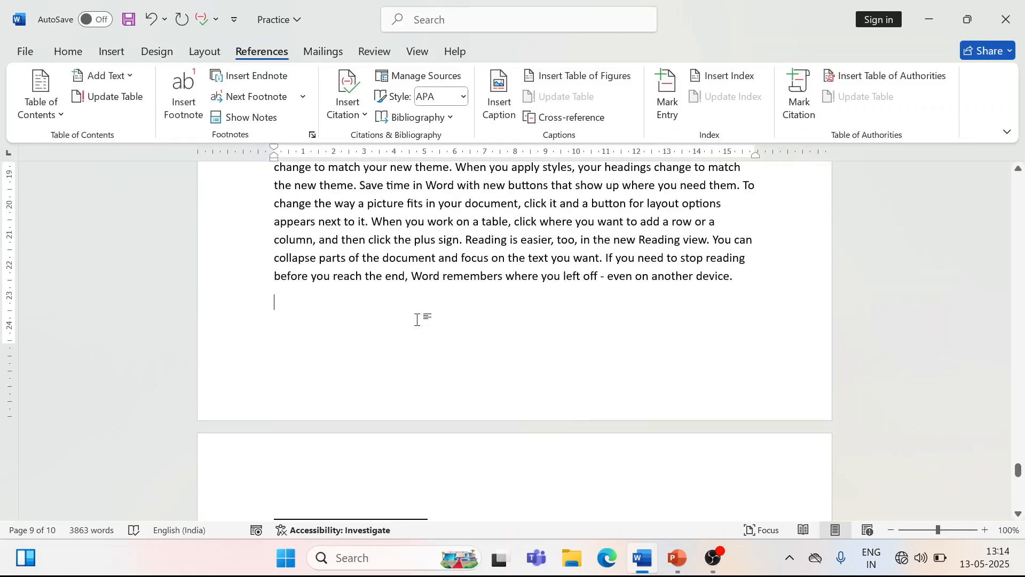
left_click(357, 118)
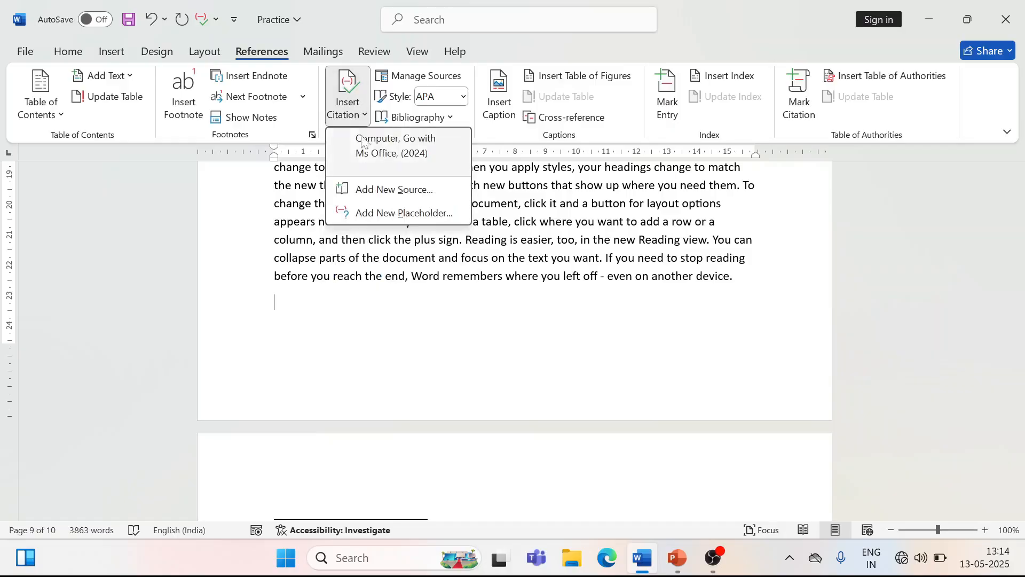
left_click(384, 193)
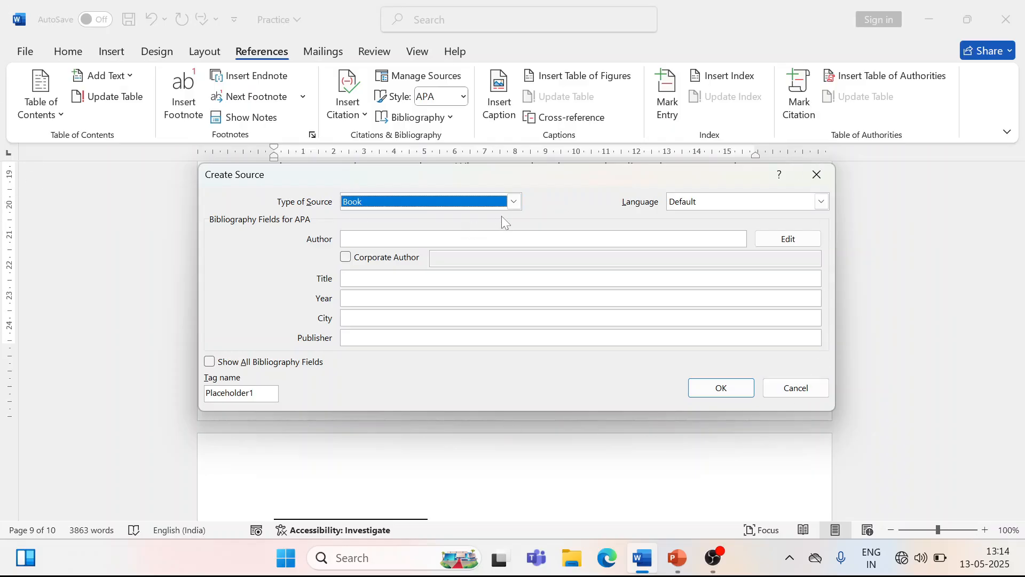
left_click(513, 202)
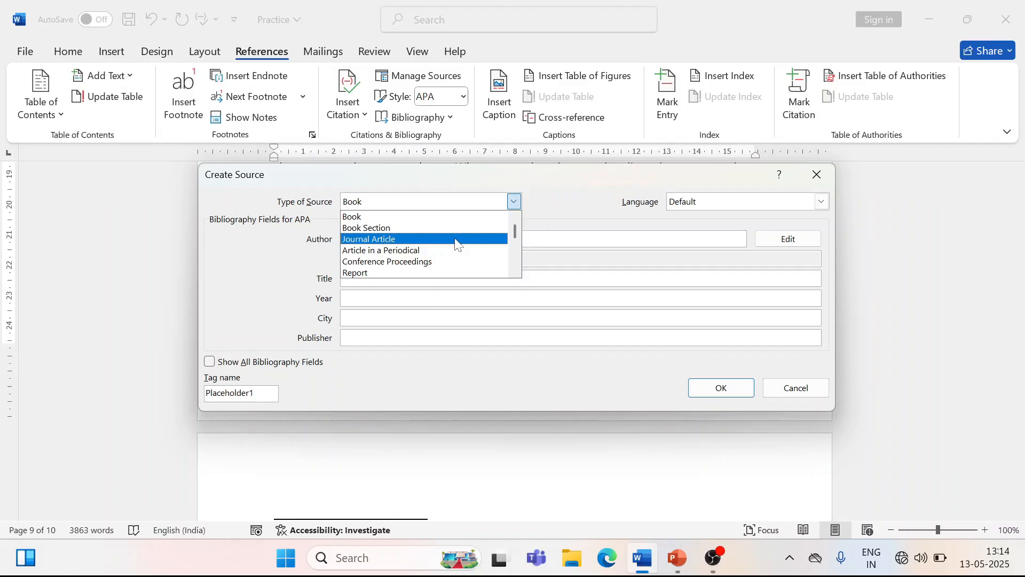
left_click(549, 185)
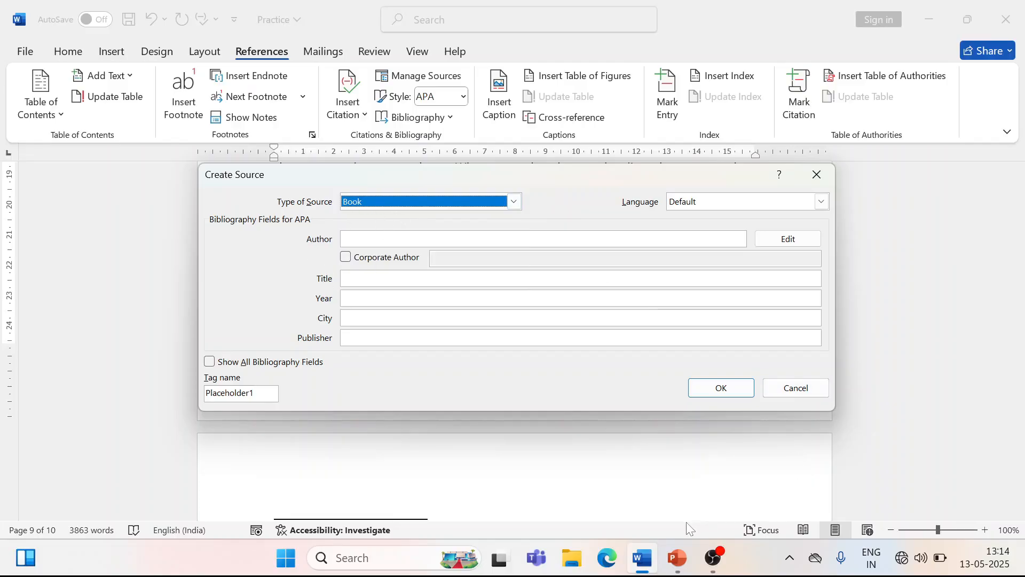
key("Tab")
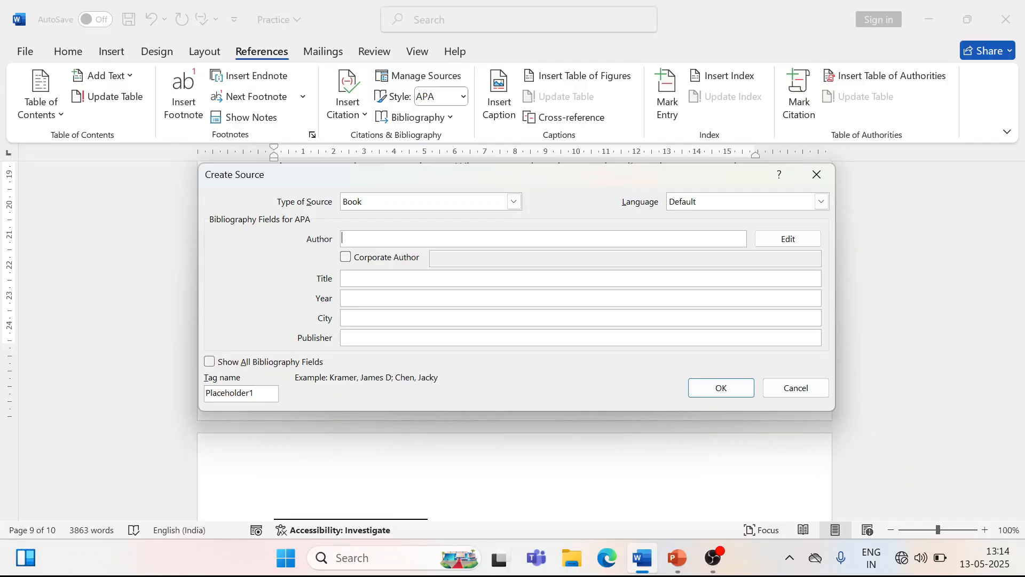
Step: Enter the author's name and the title "Computer Book" for the new source
type("Compute")
key("BackSpace")
key("BackSpace")
key("BackSpace")
key("BackSpace")
key("BackSpace")
key("BackSpace")
key("BackSpace")
key("BackSpace")
type("Shivam")
key("Tab")
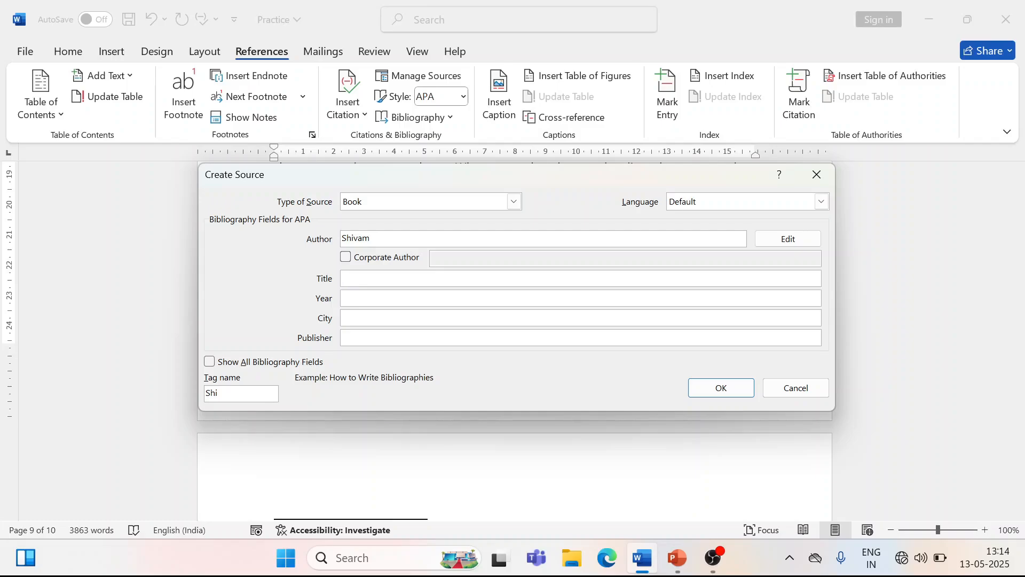
type("Computer Boos")
key("BackSpace")
type("k")
Step: Set the source's year to 2024, city to Aligarh and publisher to ABC, and insert its citation
left_click(342, 298)
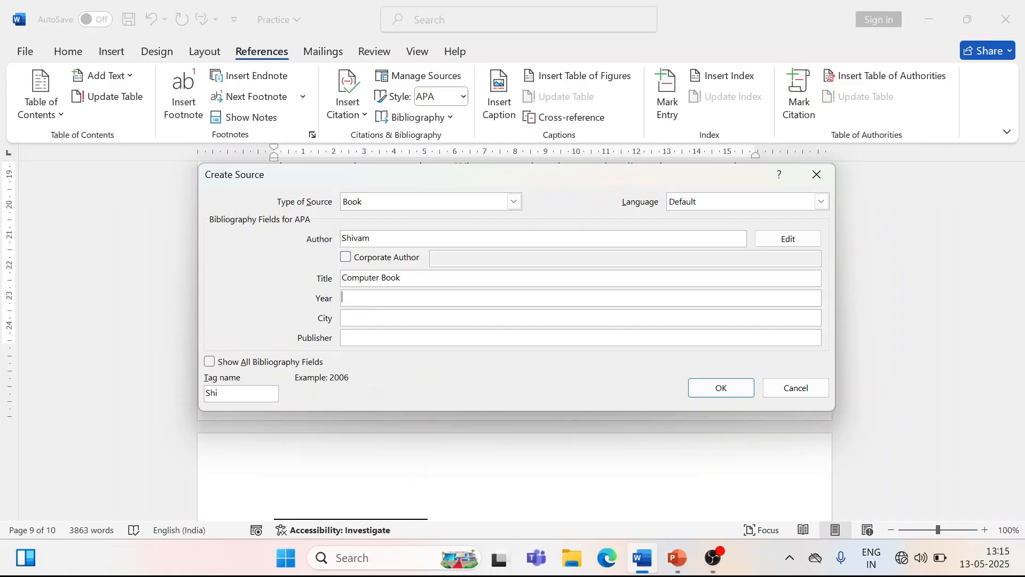
type("2024")
left_click(344, 318)
type("Aligarh")
left_click(344, 337)
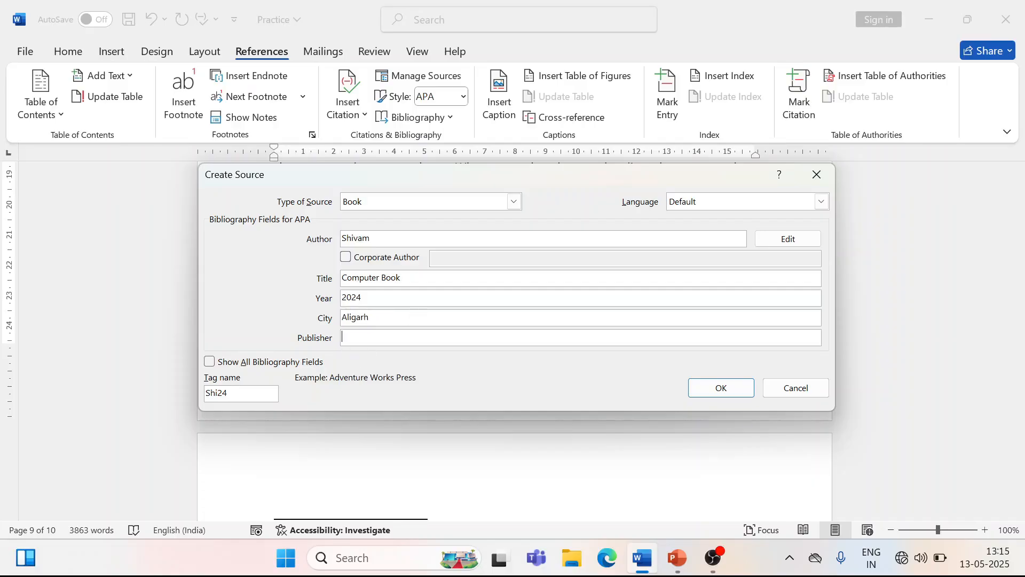
type("BA")
key("BackSpace")
key("BackSpace")
key("BackSpace")
type("ABc")
key("BackSpace")
left_click(725, 392)
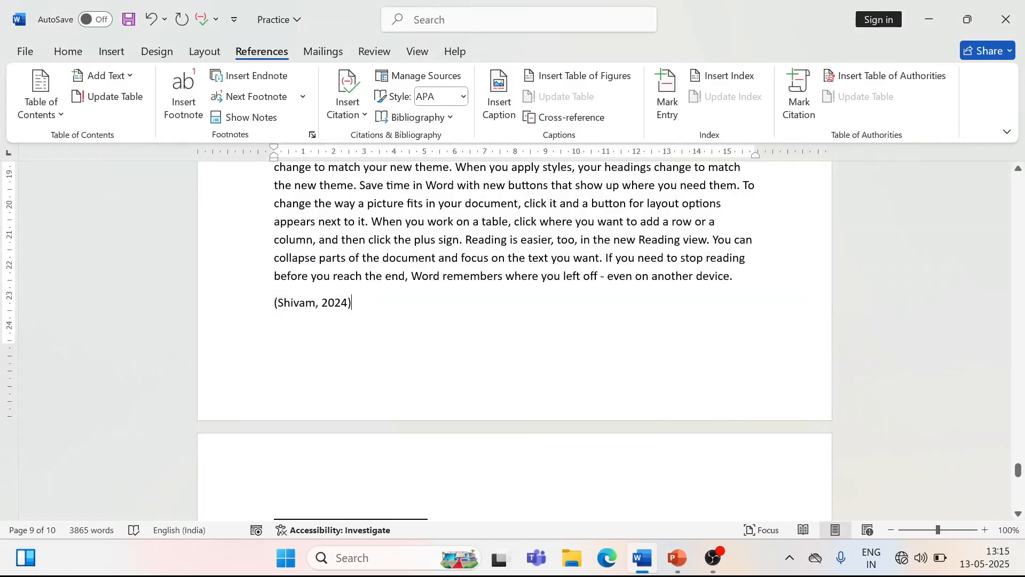
Step: Try the Chicago citation style among others, and set the document's citation style to GB7714
left_click(463, 97)
left_click(462, 158)
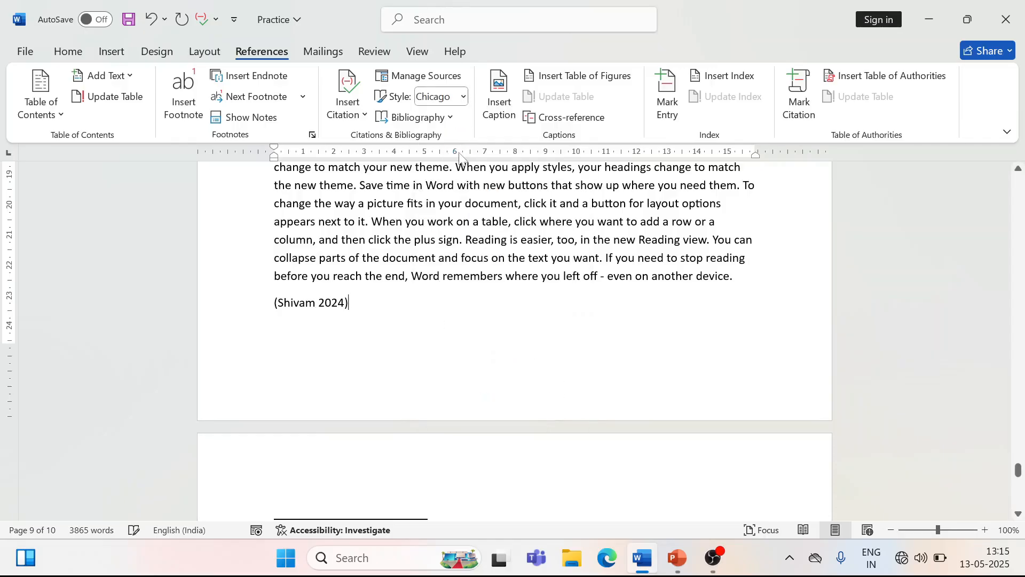
left_click(463, 97)
left_click(422, 130)
left_click(464, 98)
left_click(450, 184)
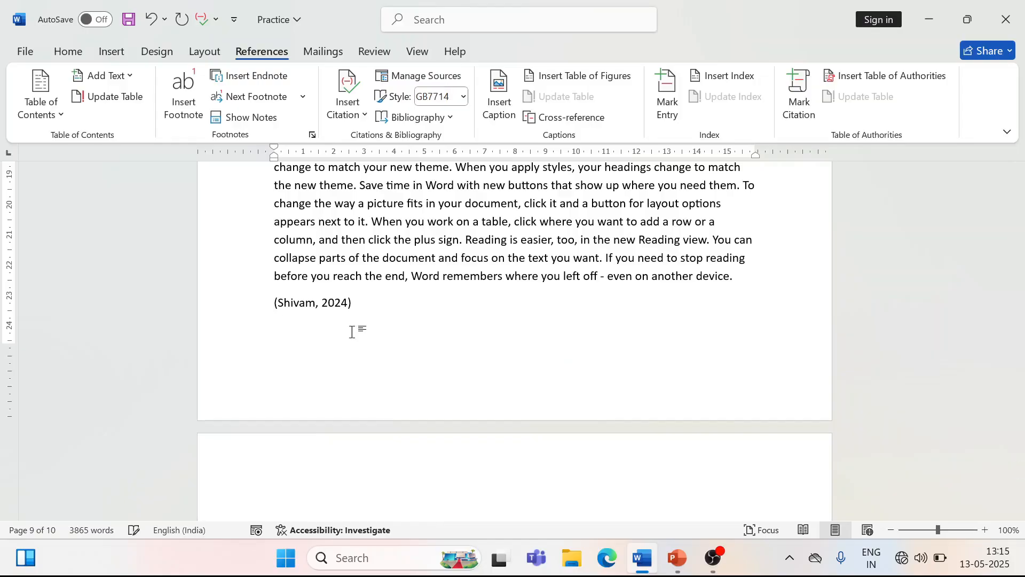
Step: Insert a built-in Works Cited bibliography on a new line below the citation
left_click(441, 123)
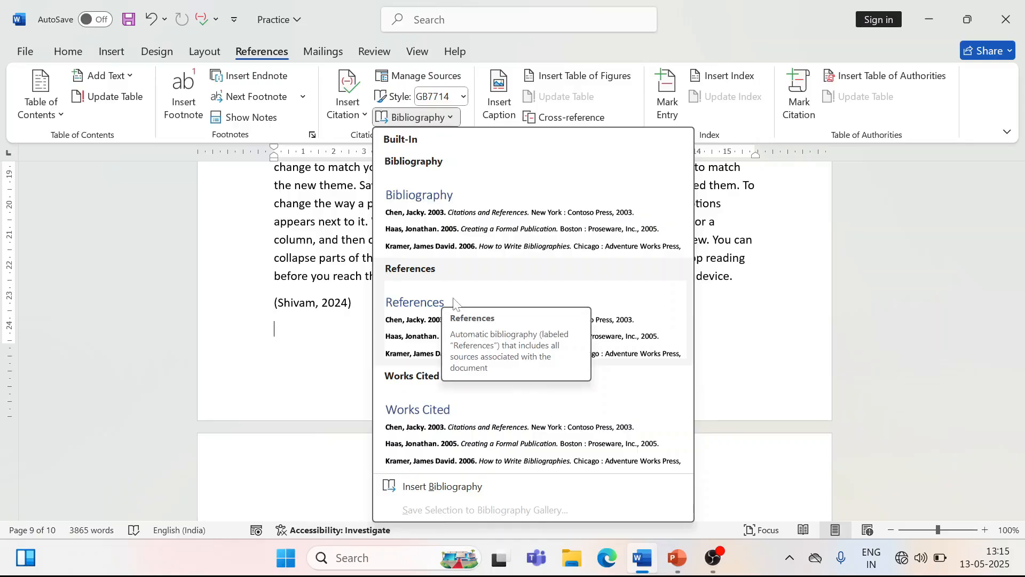
left_click(467, 432)
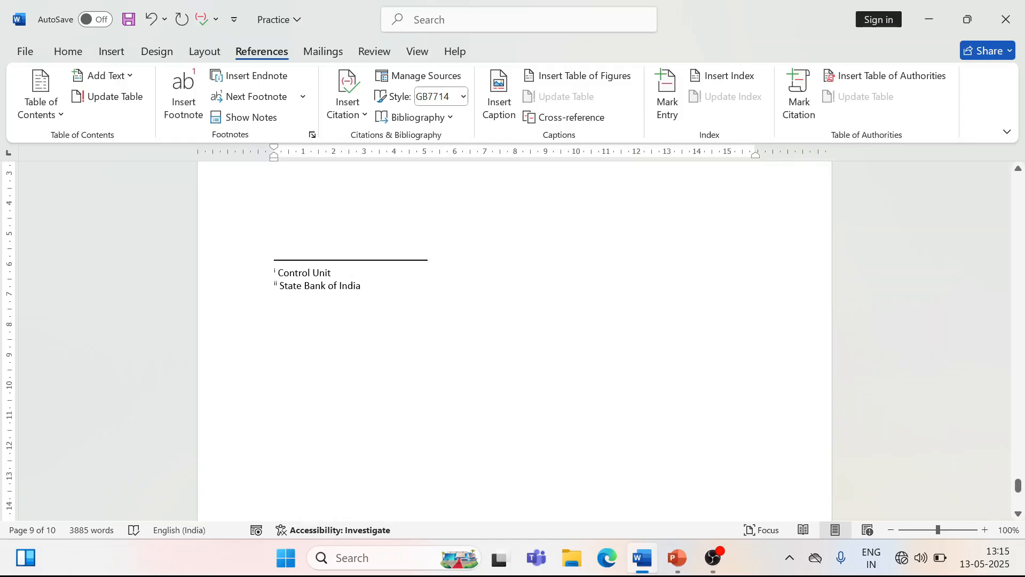
left_click_drag(1018, 486, 1018, 478)
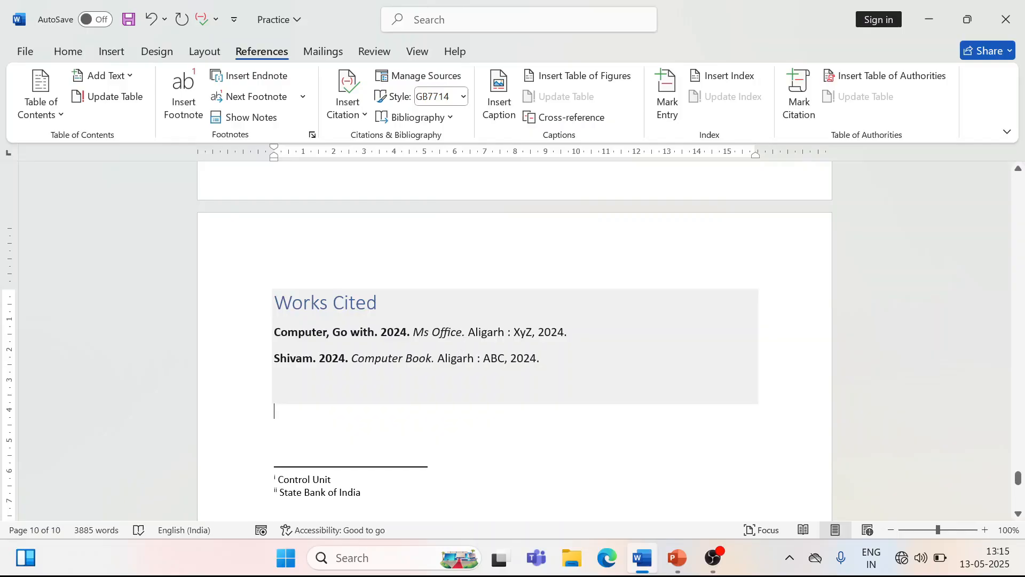
Step: Examine the source entries listed under the Works Cited heading
left_click_drag(274, 382, 275, 332)
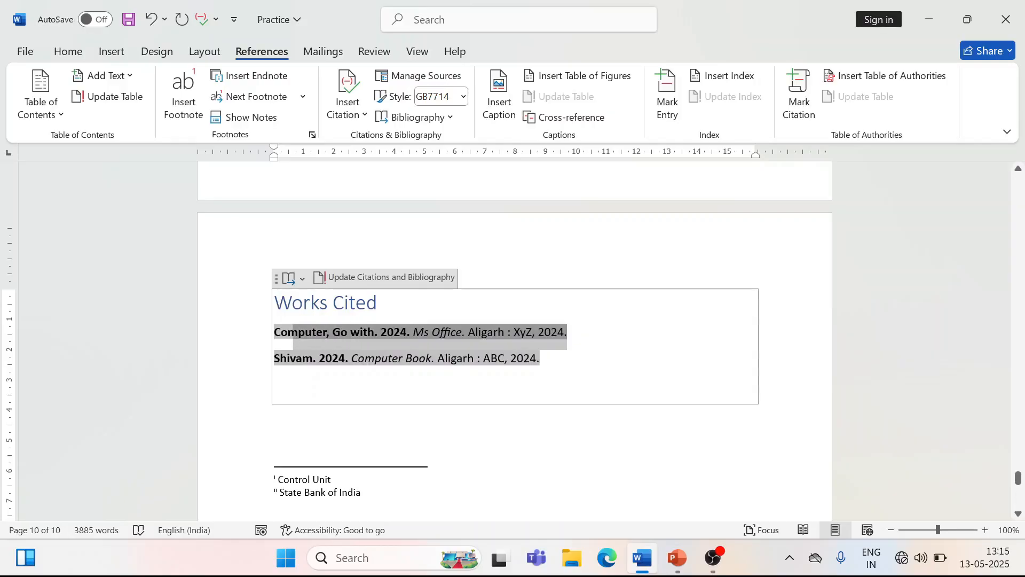
left_click(275, 384)
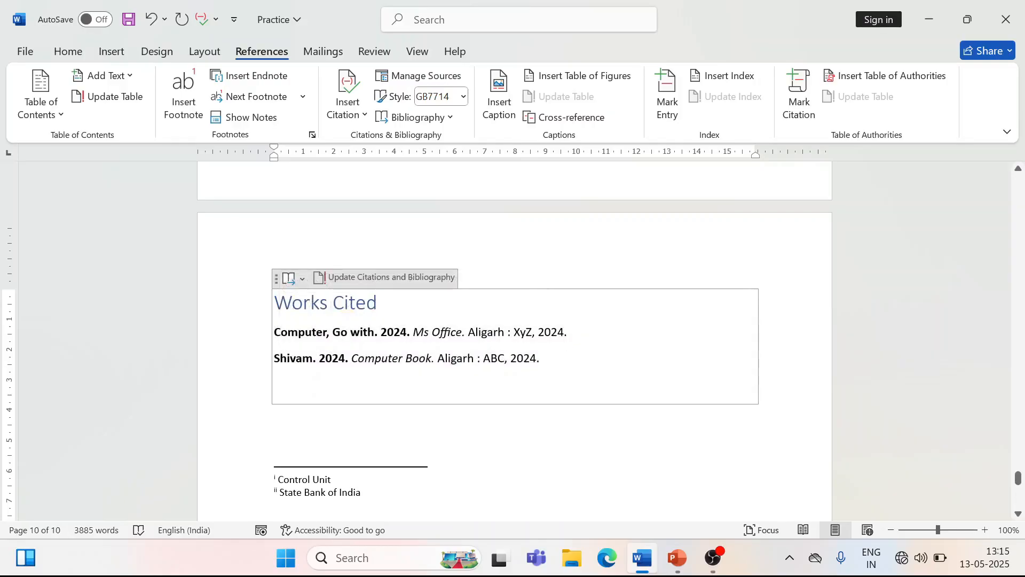
left_click_drag(275, 382, 275, 332)
left_click(275, 384)
left_click_drag(567, 332, 287, 332)
left_click(540, 358)
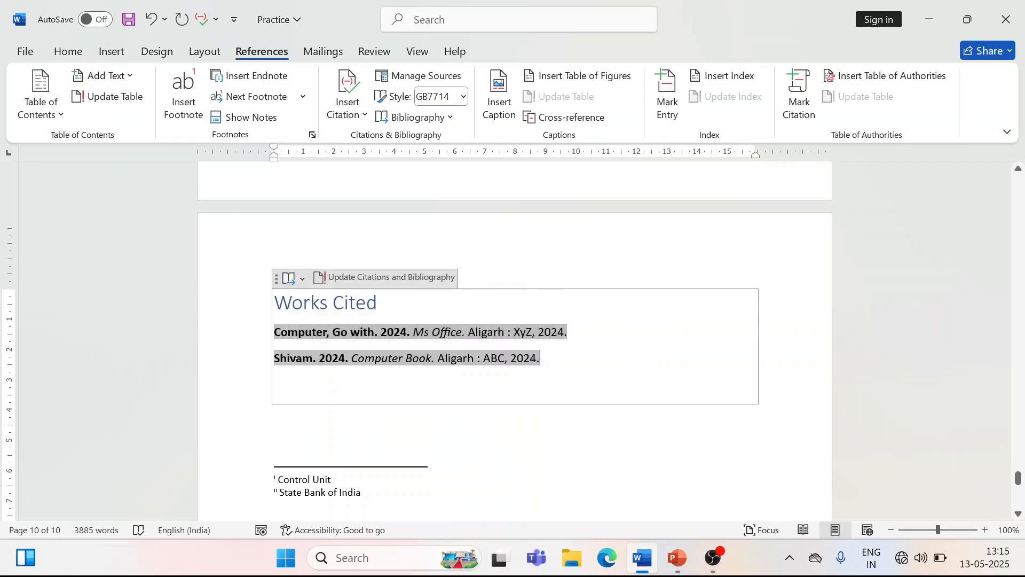
Step: Delete the Ms Office source entry from the list under the Works Cited heading
key("BackSpace")
key("BackSpace")
key("BackSpace")
key("BackSpace")
key("BackSpace")
key("BackSpace")
key("BackSpace")
key("BackSpace")
key("BackSpace")
key("BackSpace")
key("BackSpace")
key("BackSpace")
key("BackSpace")
key("BackSpace")
key("BackSpace")
key("BackSpace")
key("BackSpace")
key("BackSpace")
key("BackSpace")
key("BackSpace")
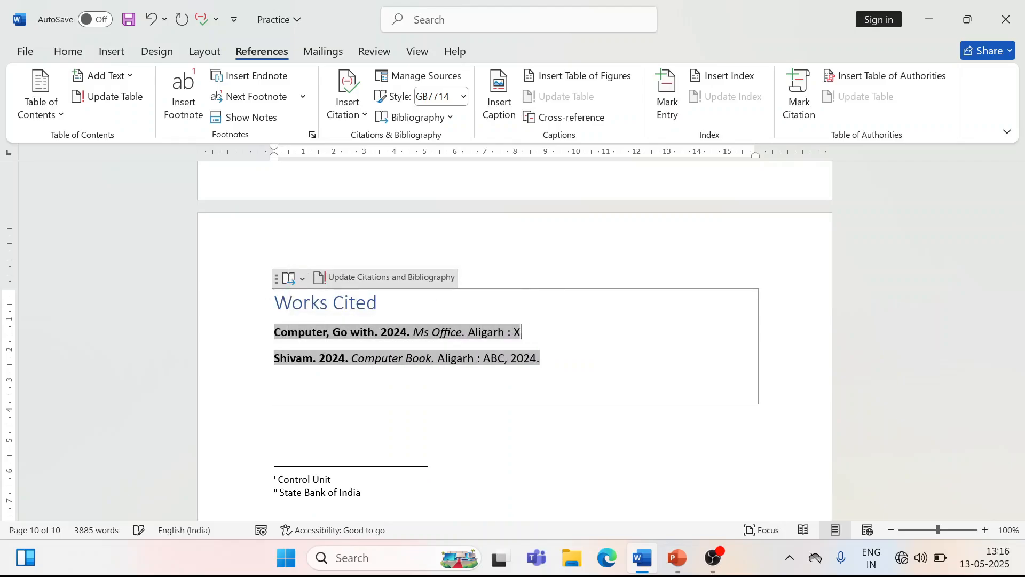
key("BackSpace")
key("BackSpace")
key("BackSpace")
key("BackSpace")
key("BackSpace")
key("BackSpace")
key("BackSpace")
key("BackSpace")
key("BackSpace")
key("BackSpace")
key("BackSpace")
key("BackSpace")
key("BackSpace")
key("BackSpace")
key("BackSpace")
key("BackSpace")
key("BackSpace")
key("BackSpace")
key("BackSpace")
key("BackSpace")
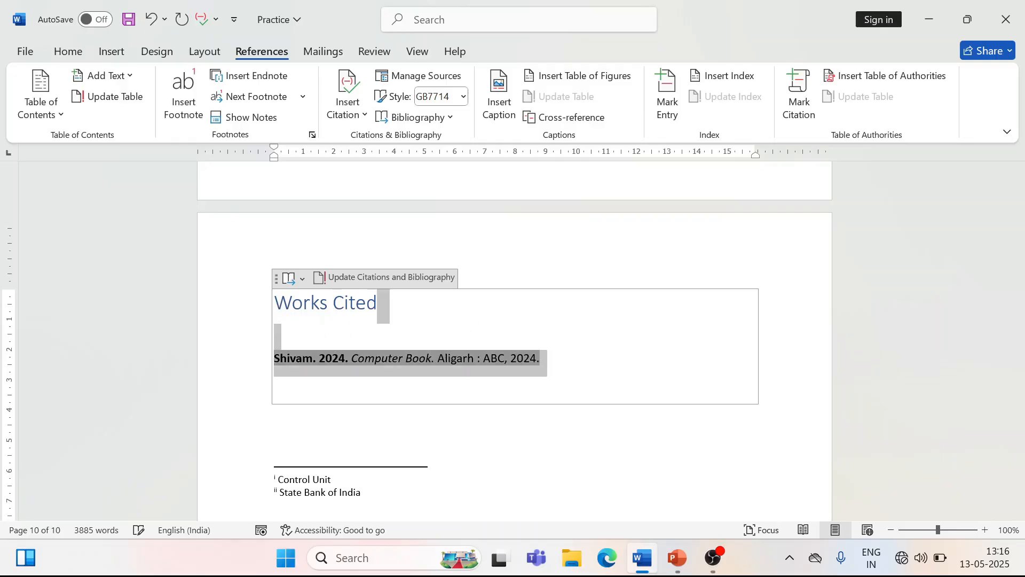
left_click(593, 345)
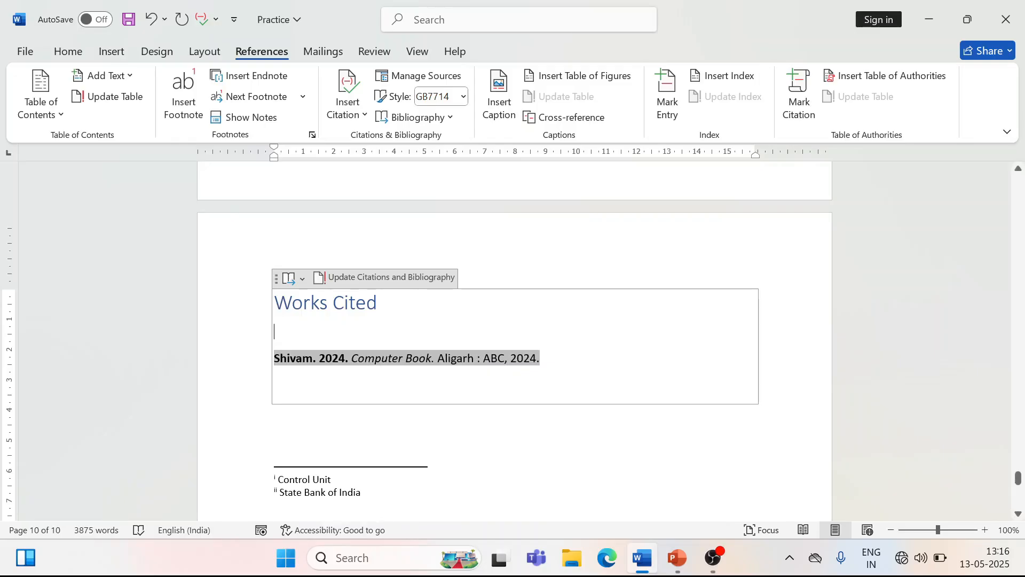
Step: Set the document's citation style to Chicago
left_click(463, 97)
left_click(457, 171)
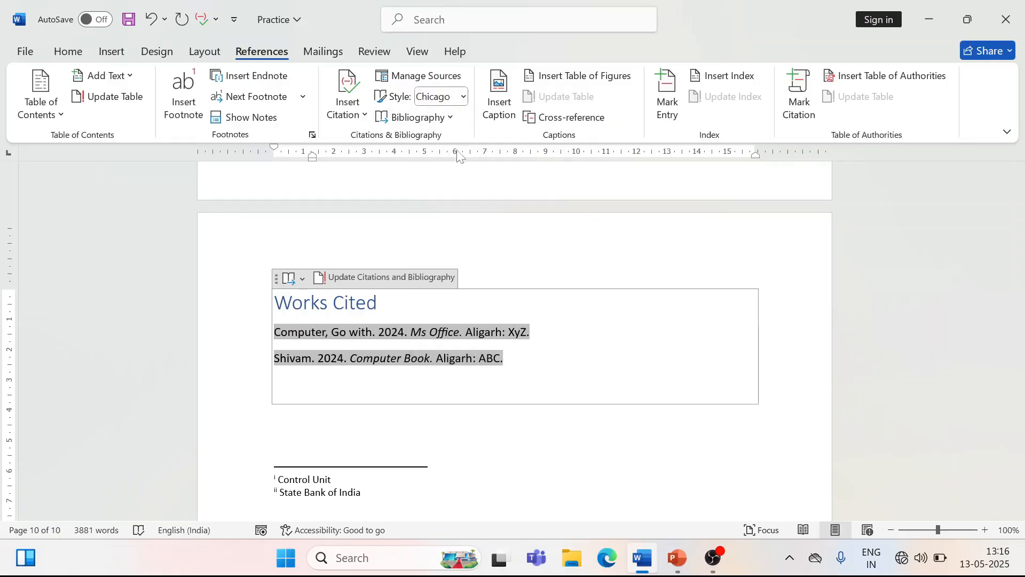
left_click_drag(563, 333, 576, 346)
left_click(577, 344)
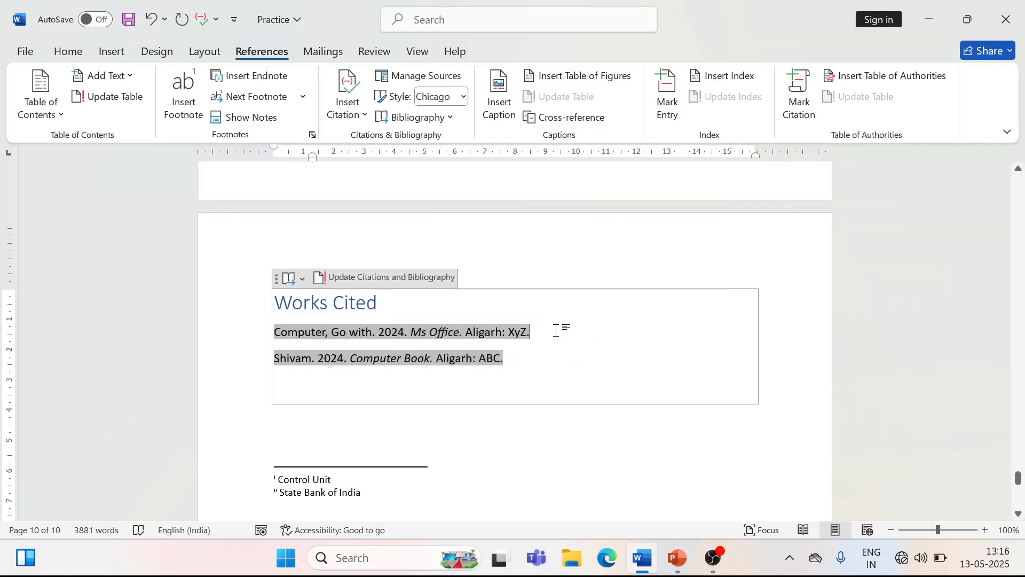
Step: Delete the Chicago-style Ms Office entry from Works Cited, and update the citations and bibliography
key("BackSpace")
key("BackSpace")
key("BackSpace")
key("BackSpace")
key("BackSpace")
key("BackSpace")
key("BackSpace")
key("BackSpace")
key("BackSpace")
key("BackSpace")
key("BackSpace")
key("BackSpace")
key("BackSpace")
key("BackSpace")
key("BackSpace")
key("BackSpace")
key("BackSpace")
key("BackSpace")
key("BackSpace")
key("BackSpace")
key("BackSpace")
key("BackSpace")
key("BackSpace")
key("BackSpace")
key("BackSpace")
key("BackSpace")
key("BackSpace")
key("BackSpace")
key("BackSpace")
key("BackSpace")
key("BackSpace")
key("BackSpace")
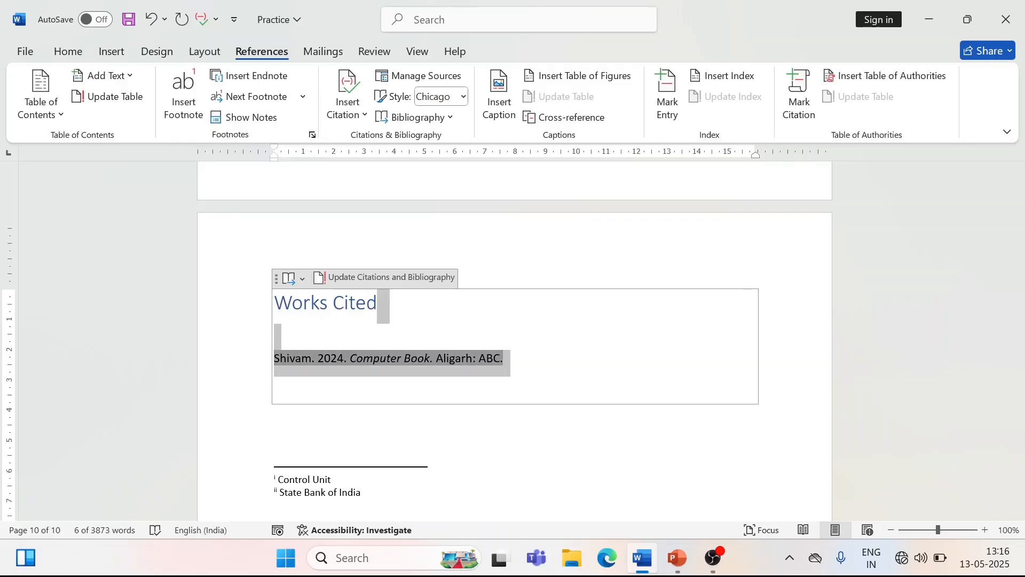
left_click(555, 226)
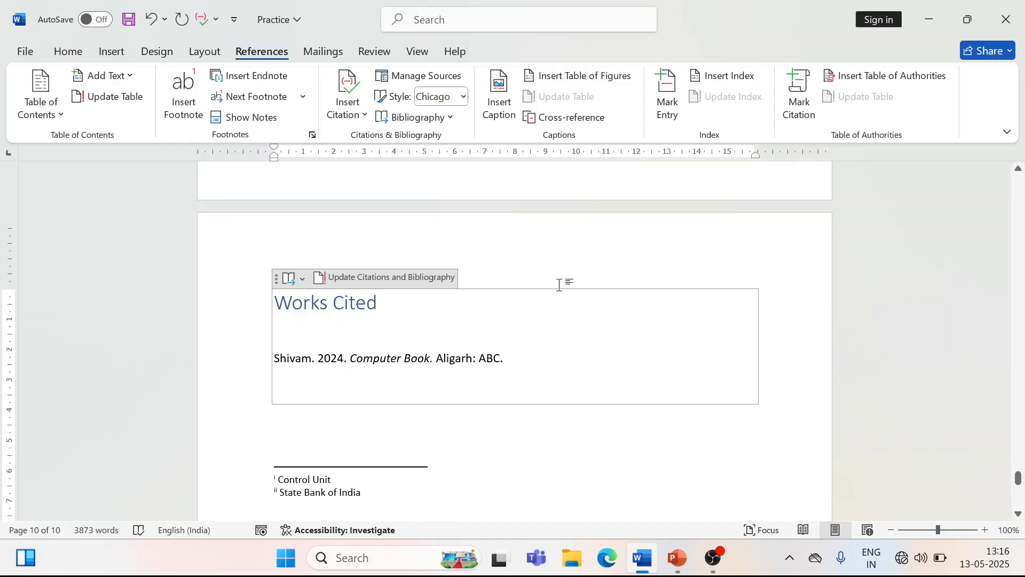
left_click(430, 277)
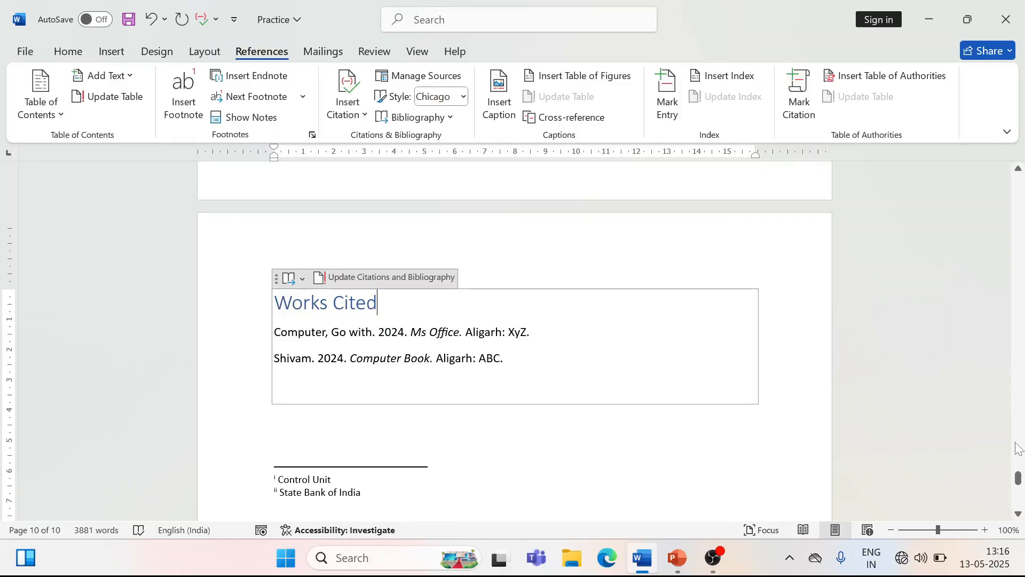
Step: Insert the caption Figure 1 below the desktop computer picture on page 2
left_click_drag(1017, 483, 1018, 181)
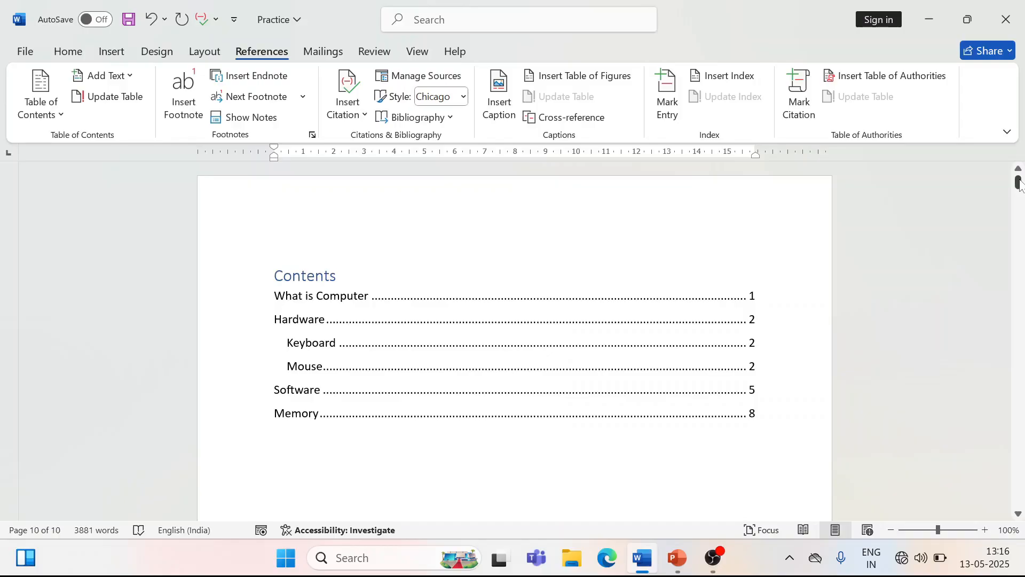
left_click_drag(1019, 183, 1020, 217)
left_click(499, 372)
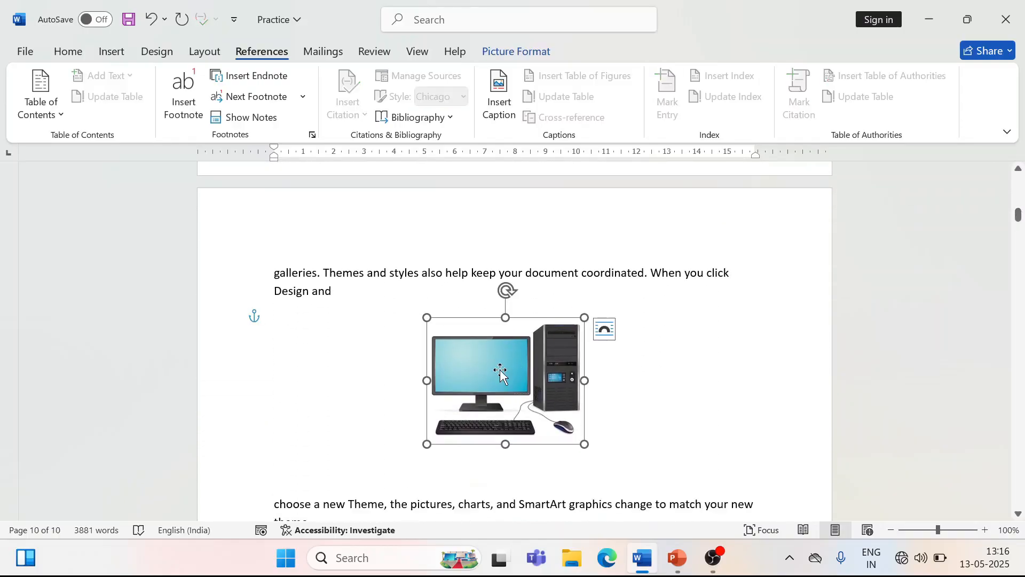
left_click(507, 108)
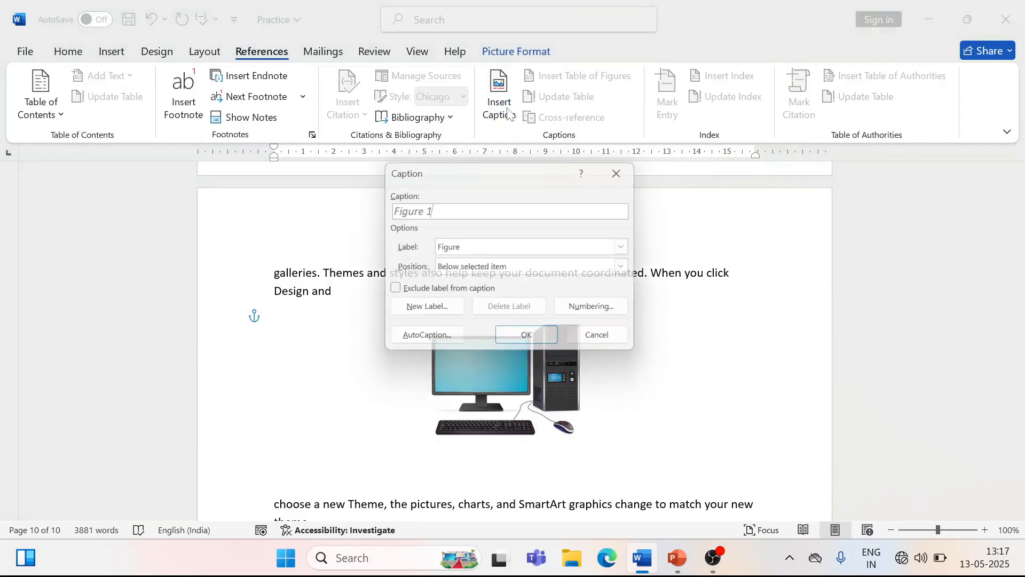
left_click(449, 214)
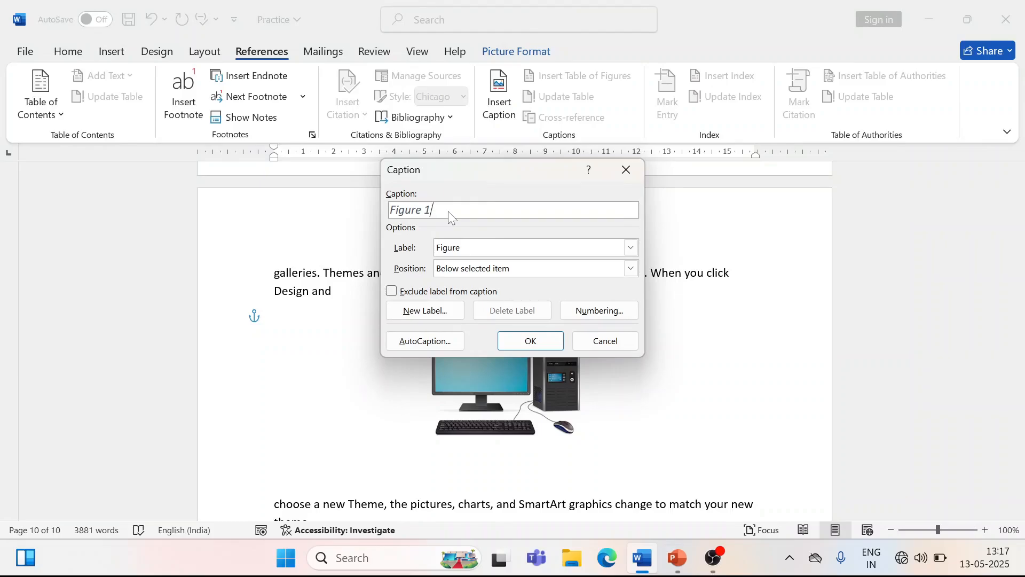
left_click(526, 339)
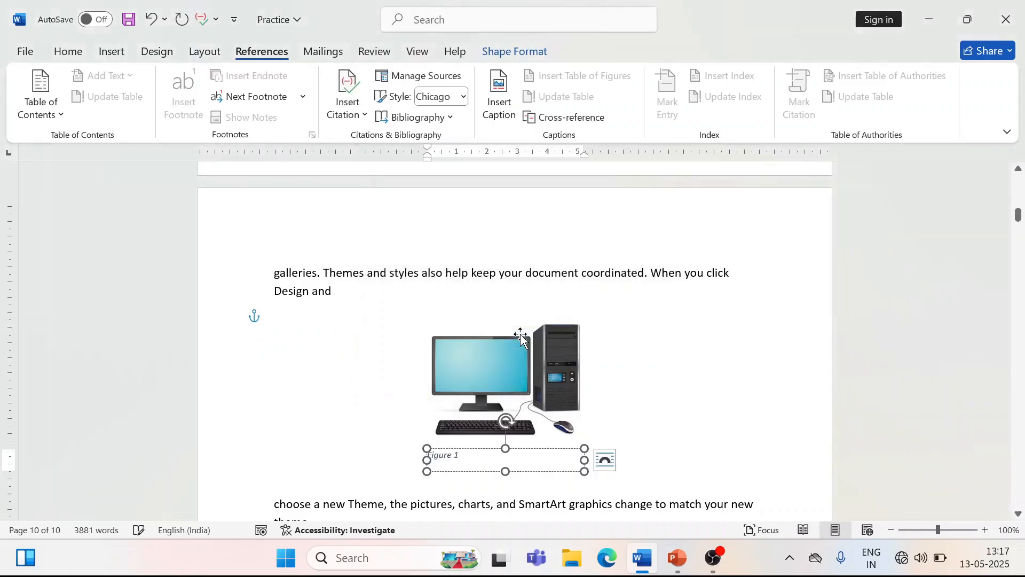
Step: Insert the caption Figure 2 below the picture of the boy with headphones on page 3
left_click_drag(1018, 215, 1019, 260)
left_click(484, 458)
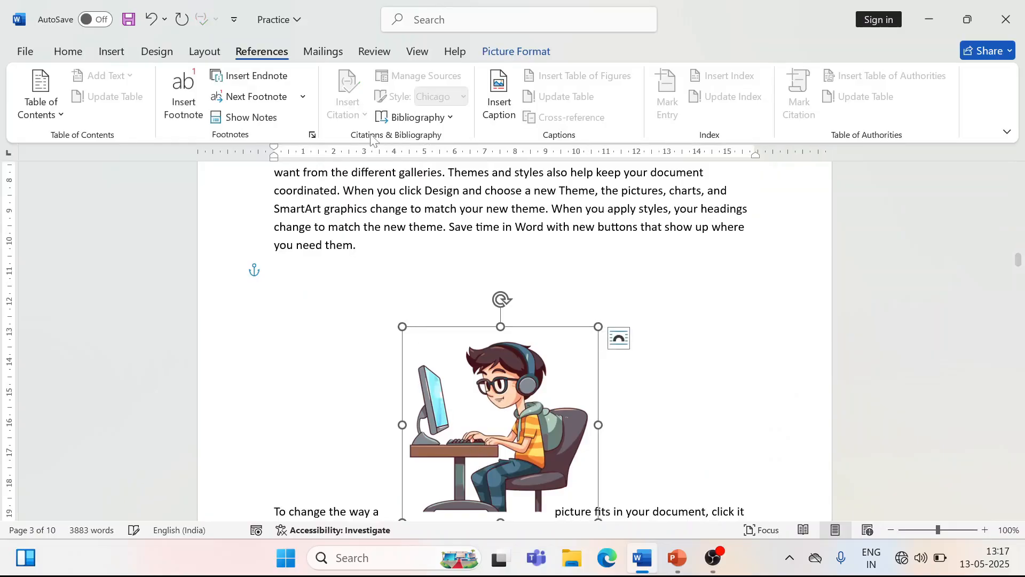
left_click(495, 114)
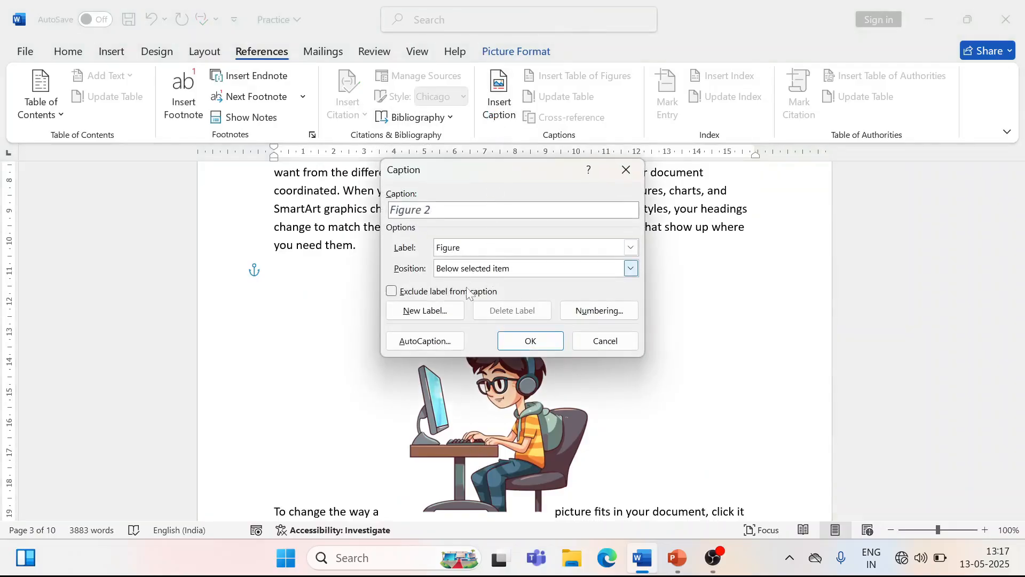
left_click(511, 339)
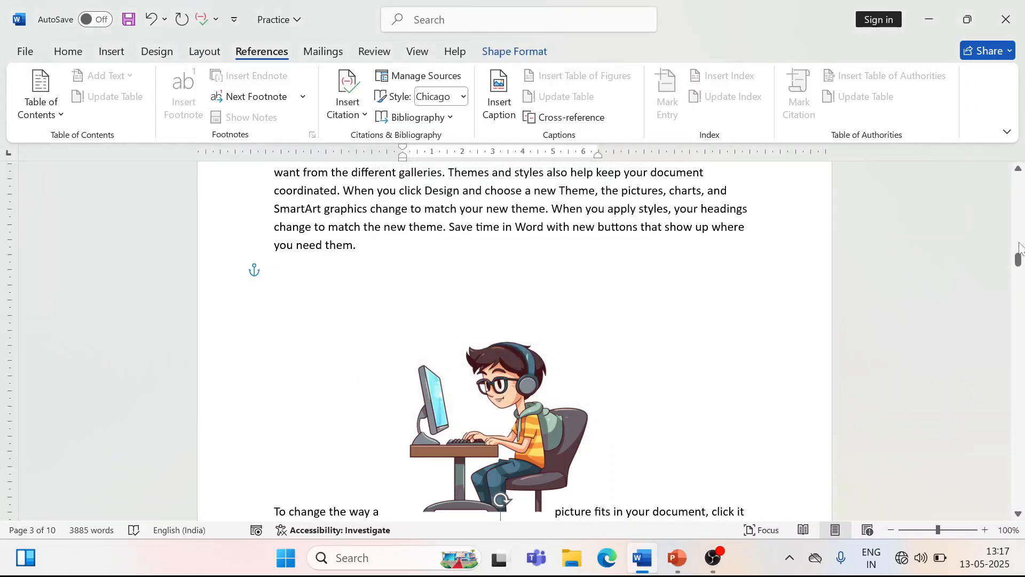
Step: Insert the caption Figure 3 below the picture of the boy with a laptop beside the Software heading
left_click_drag(1019, 260, 1019, 325)
left_click(526, 331)
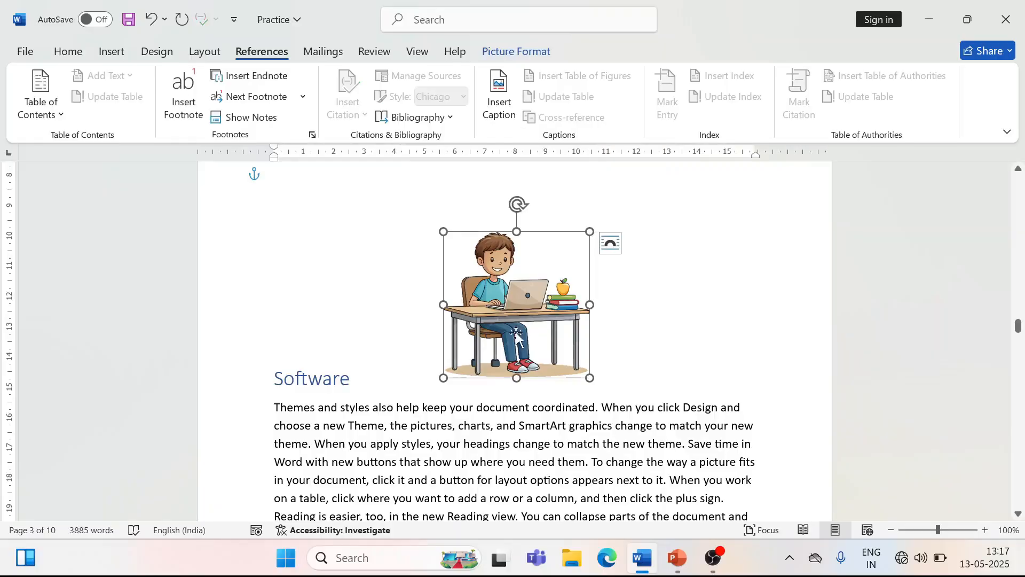
left_click(499, 107)
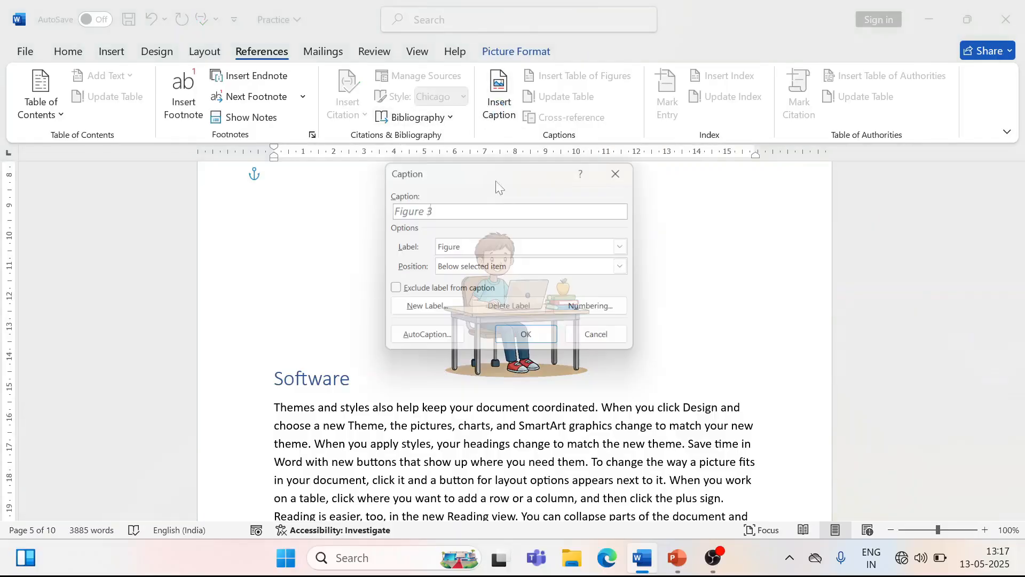
left_click(435, 211)
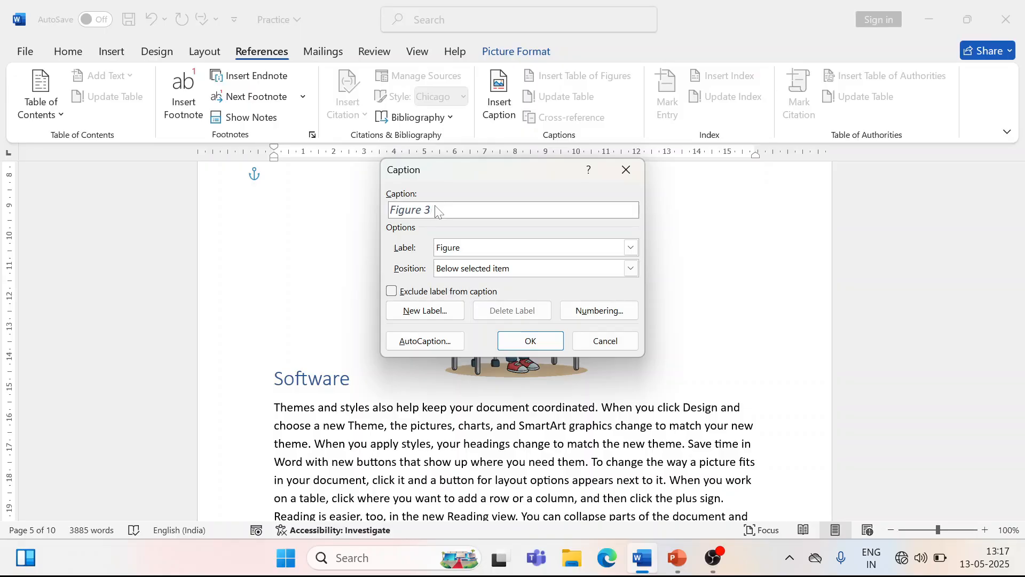
left_click(530, 341)
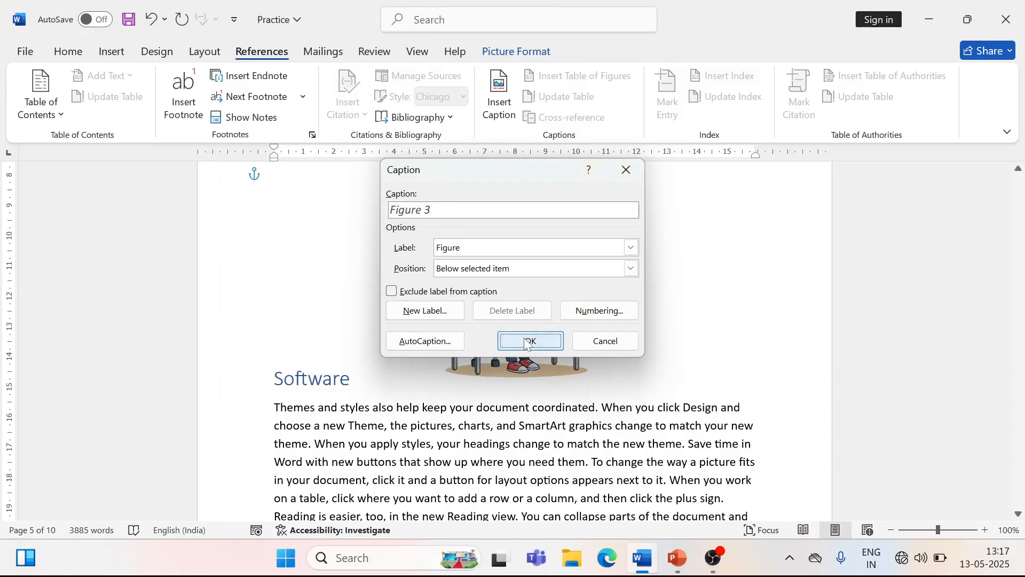
Step: Insert the caption Figure 4 below the picture of the student writing at a desk under a bookshelf
left_click_drag(1018, 325, 1019, 391)
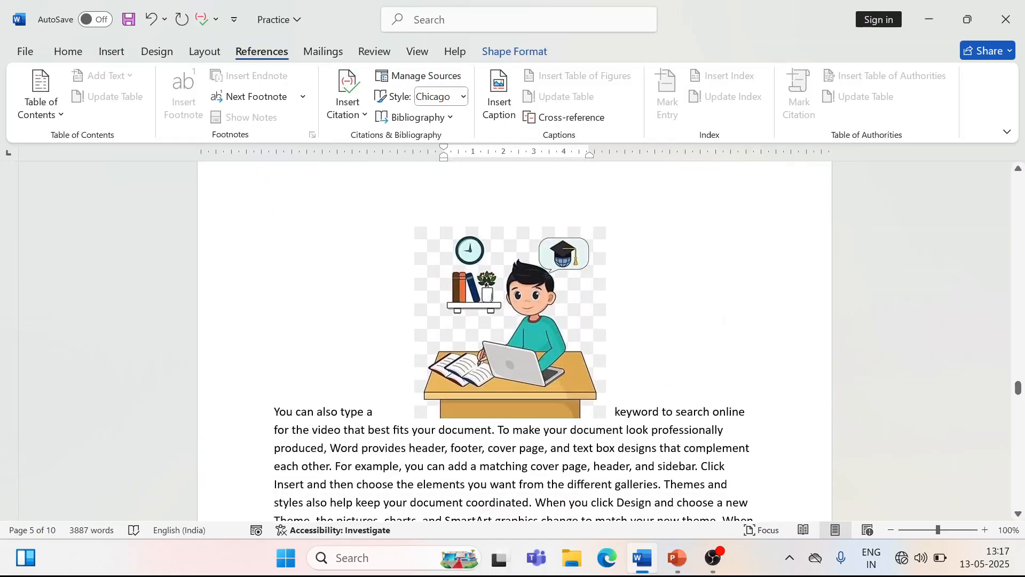
left_click(500, 343)
left_click(499, 109)
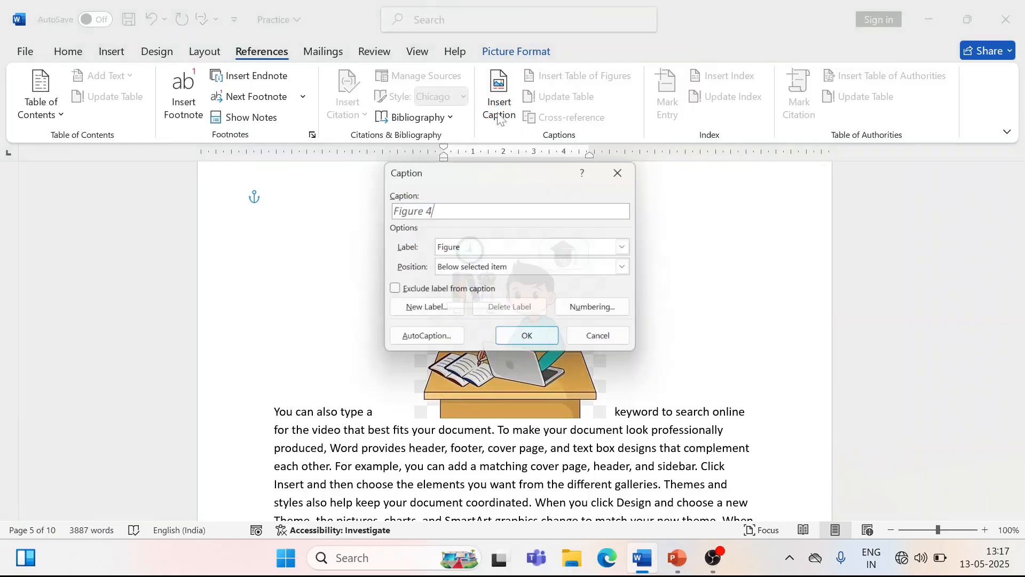
left_click(513, 338)
Step: Insert a table of figures for the Figure captions below the table of contents on page 1, keeping the default settings
left_click_drag(1019, 395, 1021, 196)
left_click(274, 346)
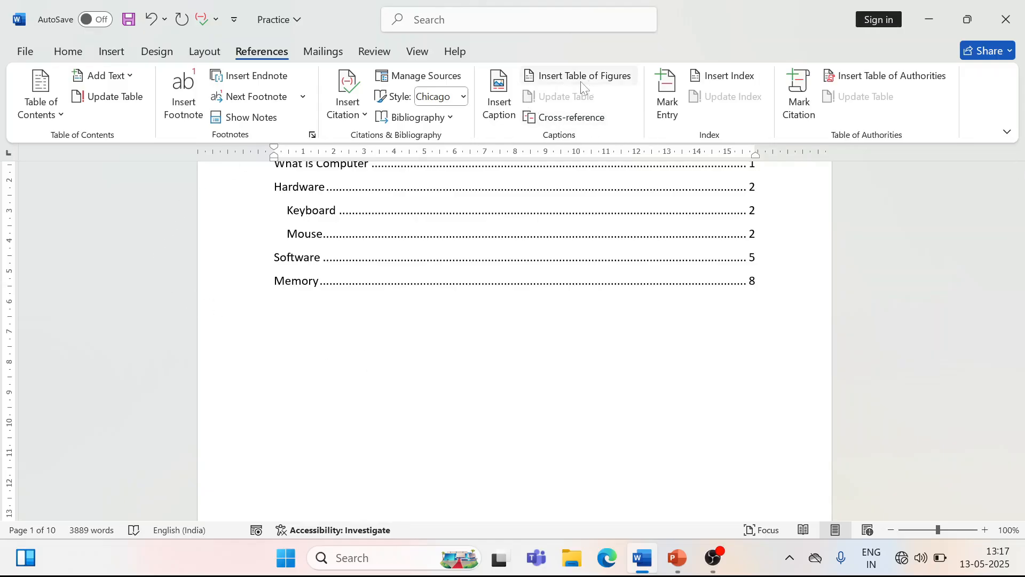
left_click(599, 78)
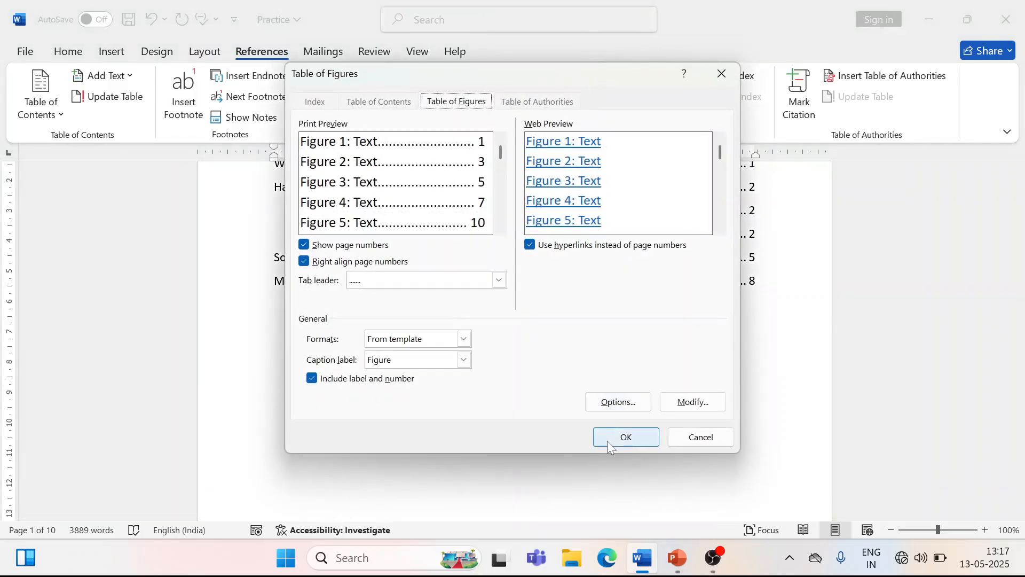
left_click(607, 440)
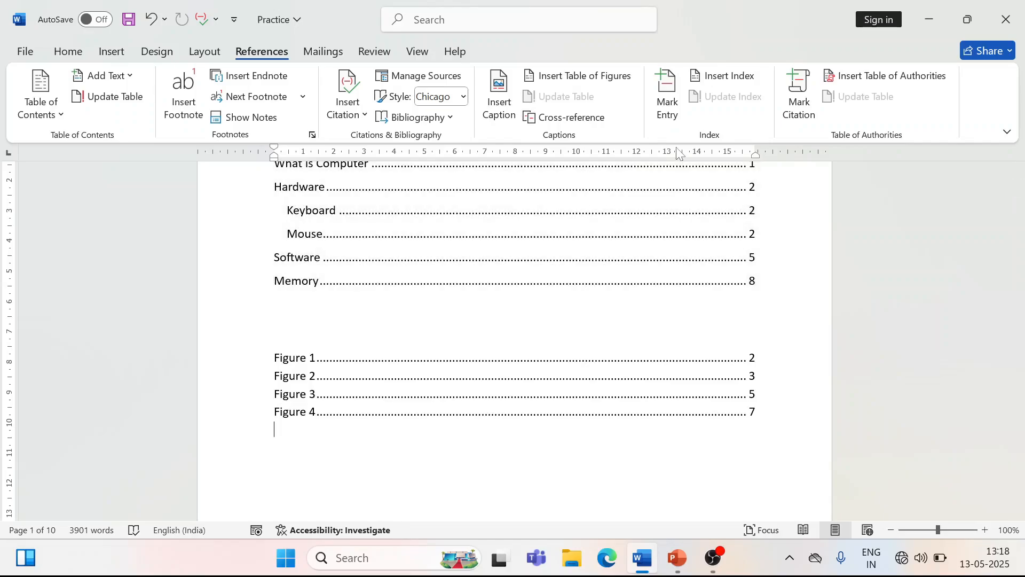
Step: Mark the word "professionally" in the paragraph above Figure 1 as an index entry for the current page
left_click_drag(1018, 193, 1022, 215)
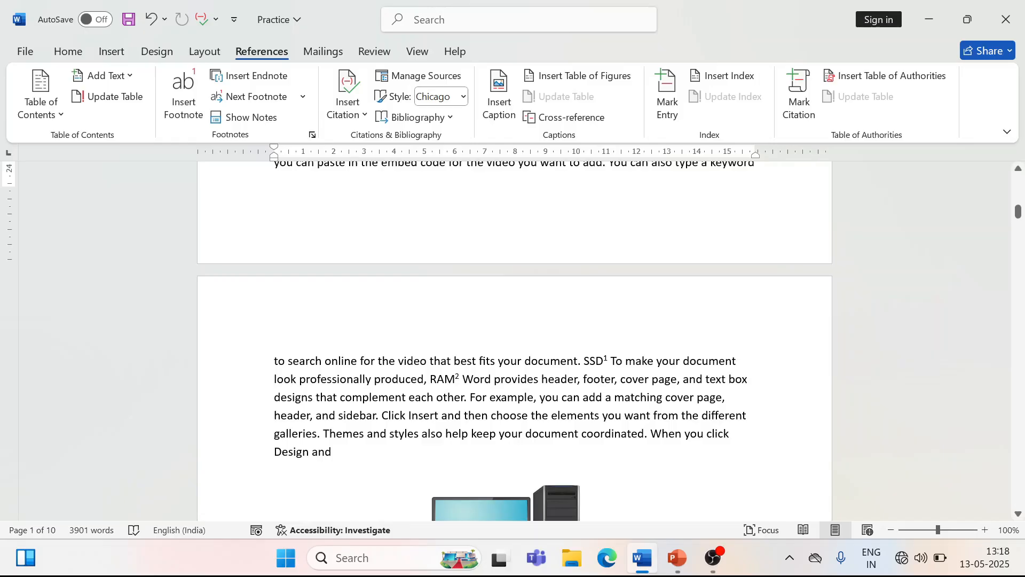
left_click_drag(372, 379, 298, 379)
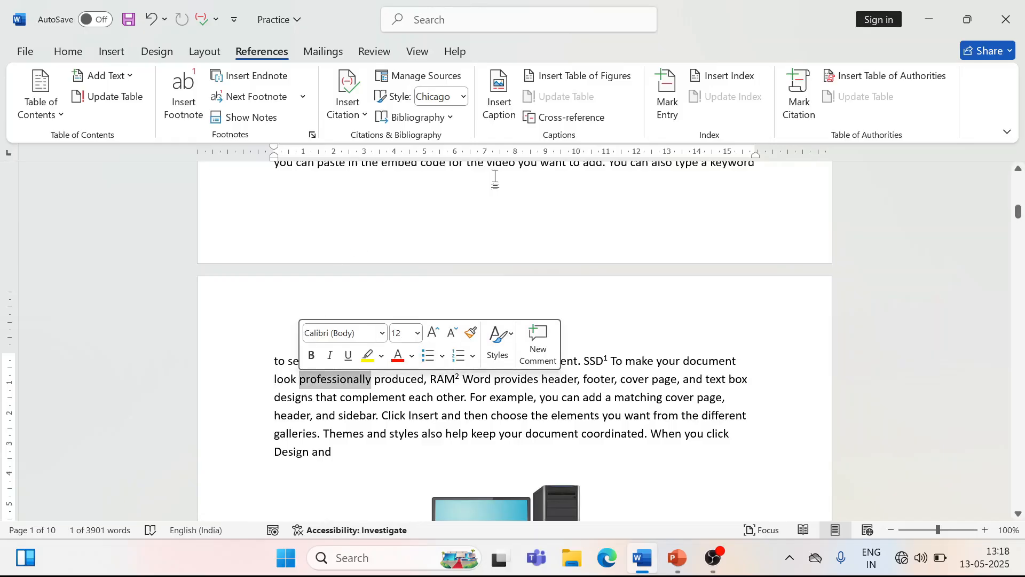
left_click(669, 104)
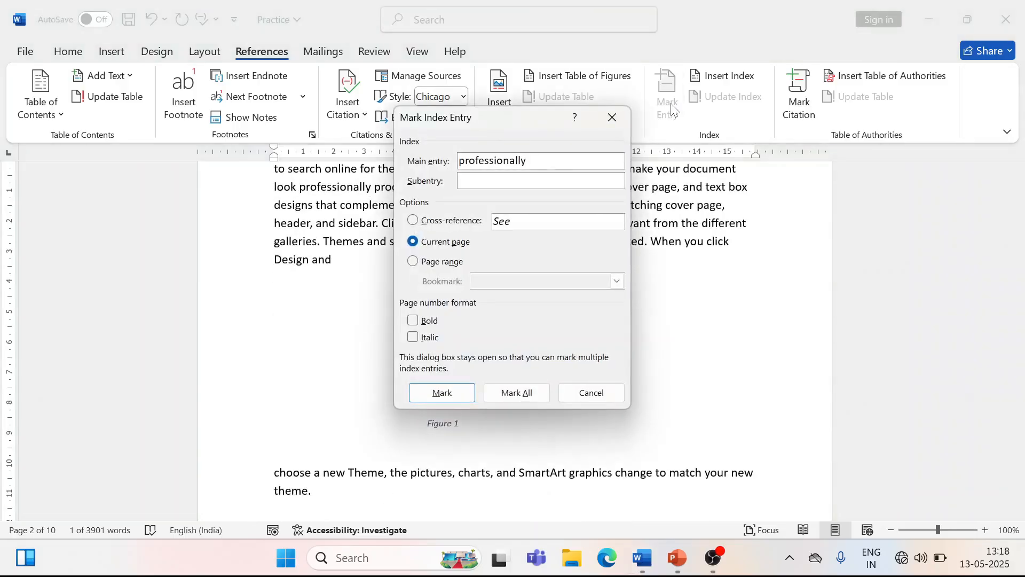
left_click(446, 396)
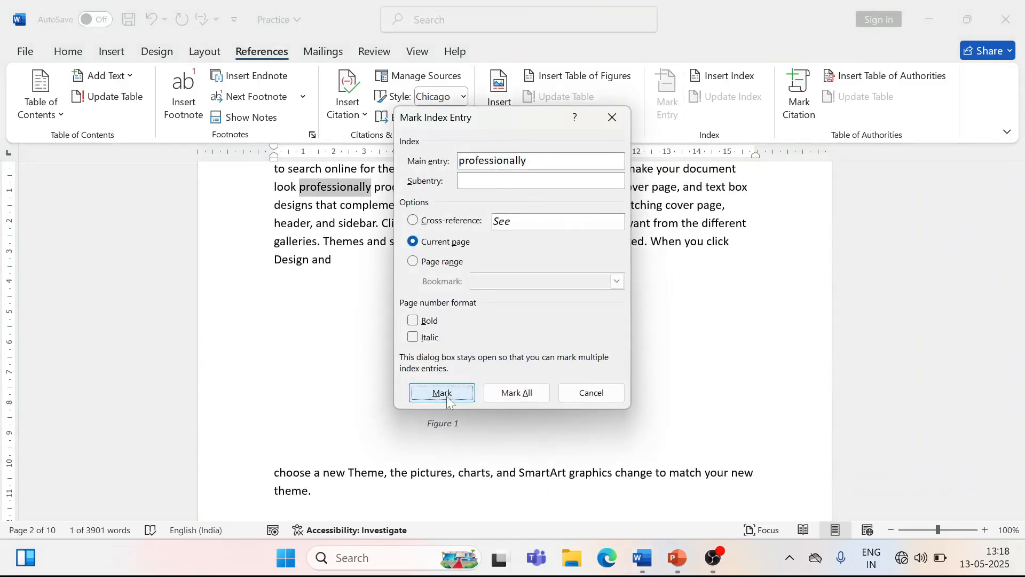
left_click(612, 118)
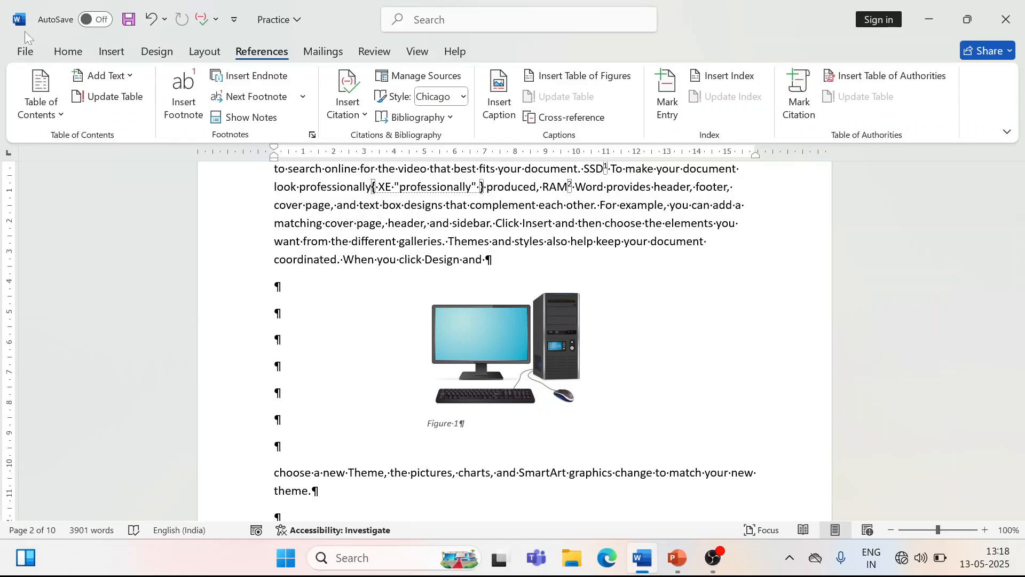
Step: Hide the paragraph and formatting marks in the document
left_click(59, 52)
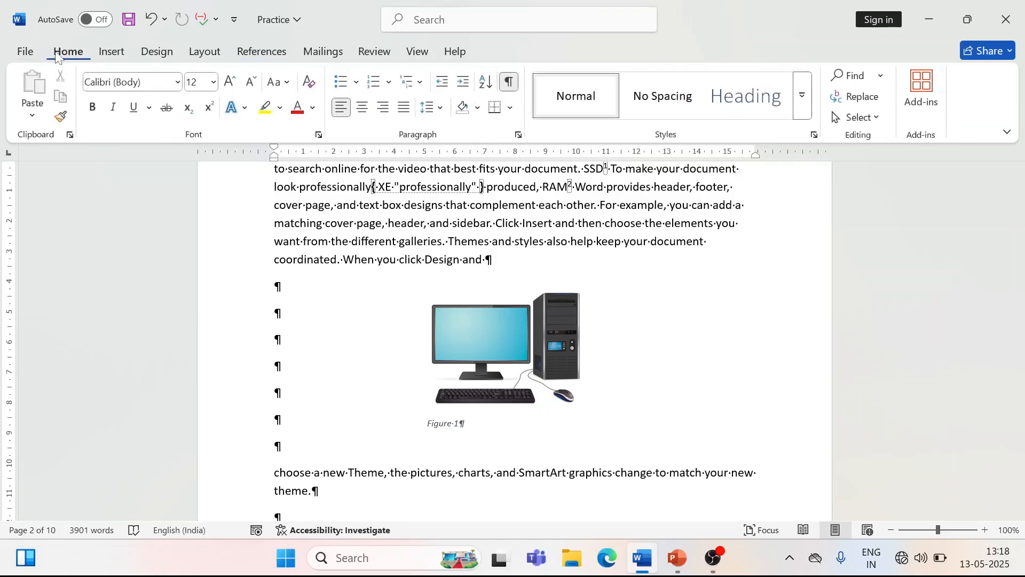
left_click(509, 82)
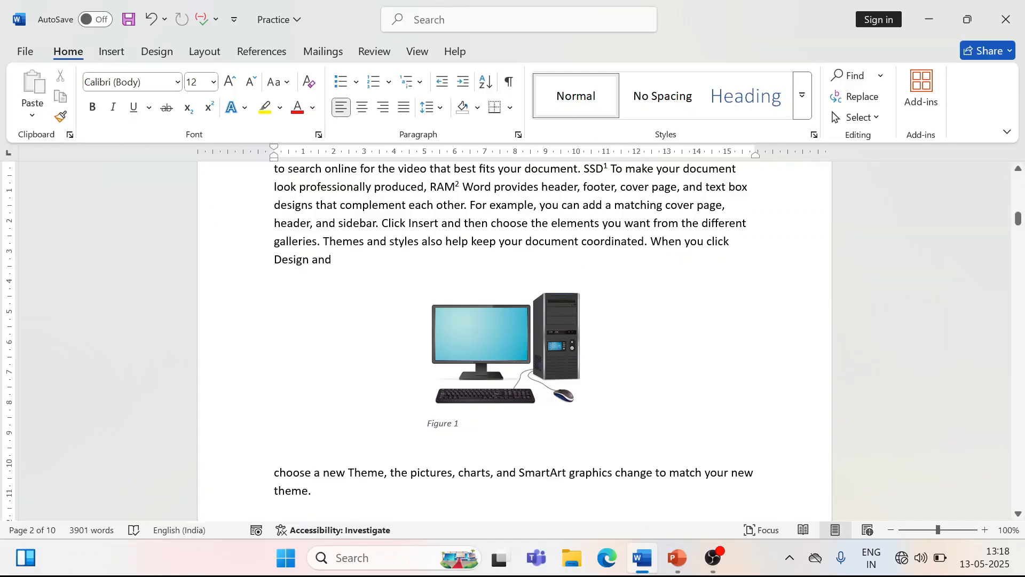
Step: Mark the word "produced" in the paragraph above the boy-at-computer picture on page 3 as a current-page index entry, and hide formatting marks
key("alt+s")
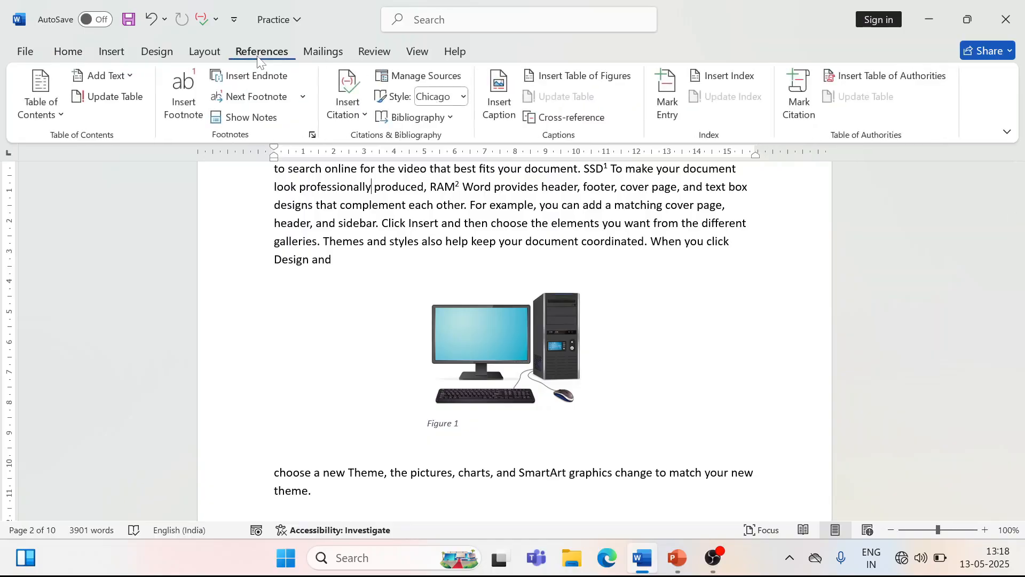
left_click_drag(1019, 229, 1019, 258)
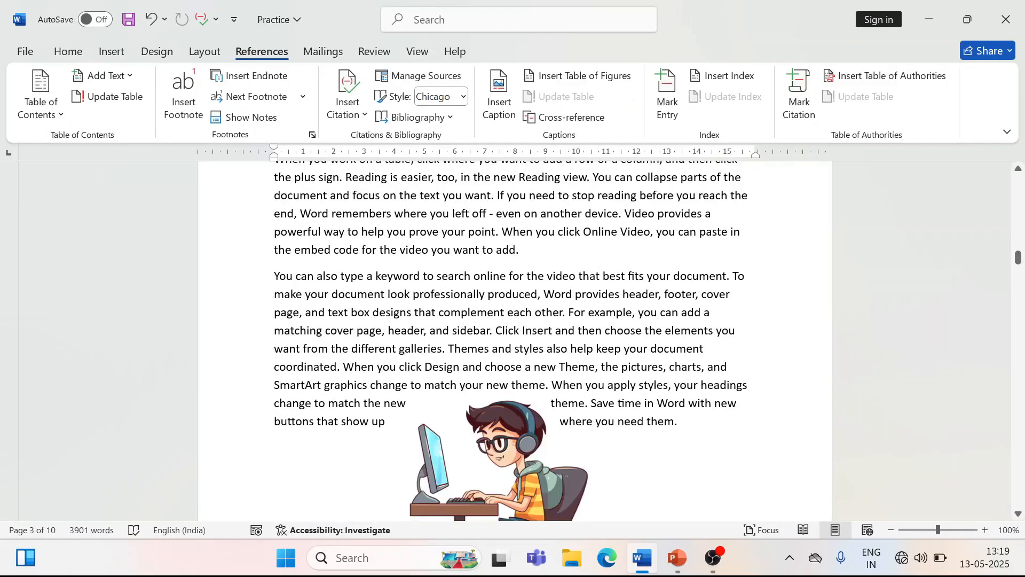
left_click_drag(539, 295, 489, 294)
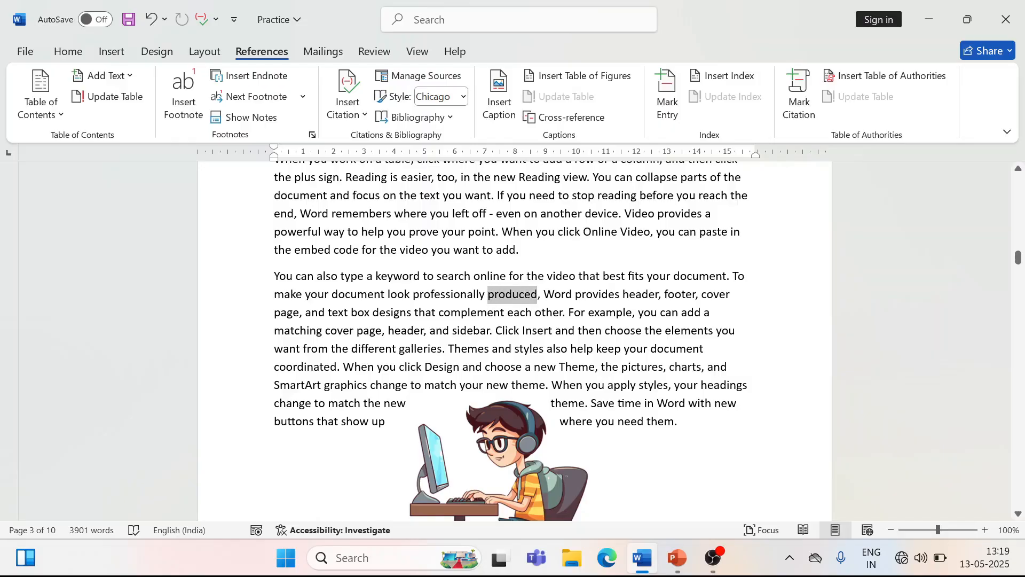
left_click(664, 105)
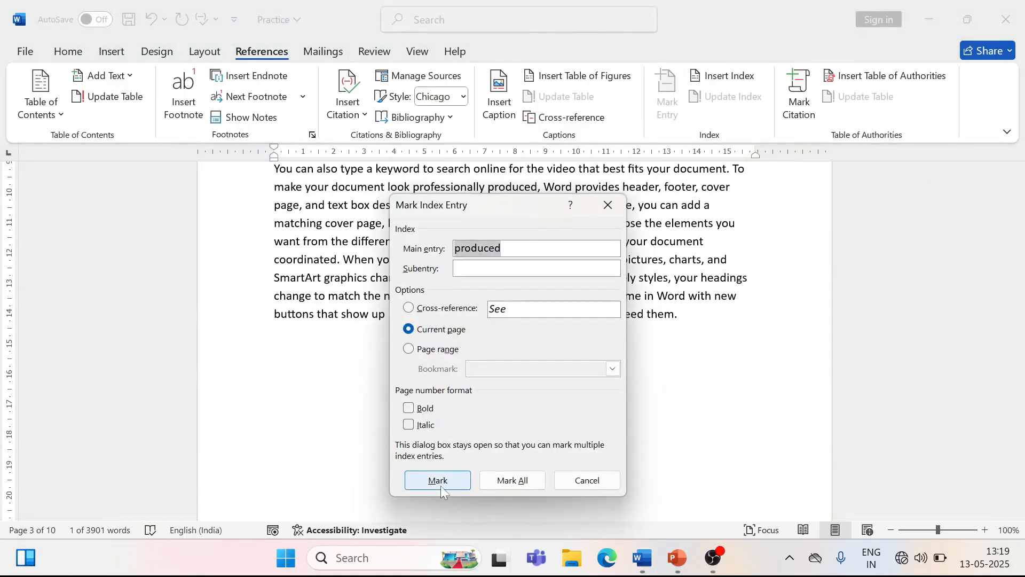
left_click(440, 486)
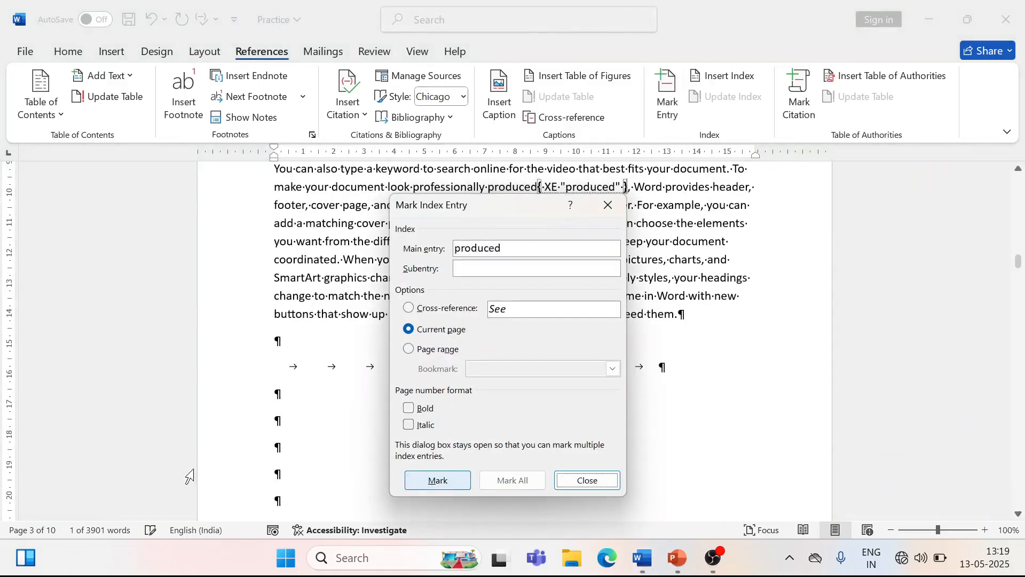
left_click(608, 207)
left_click(68, 51)
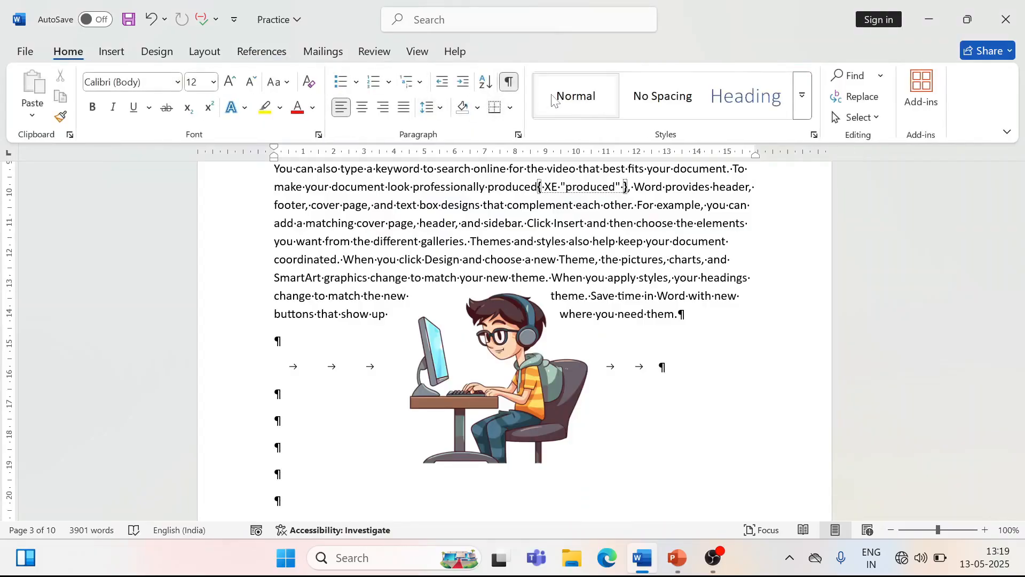
left_click(508, 83)
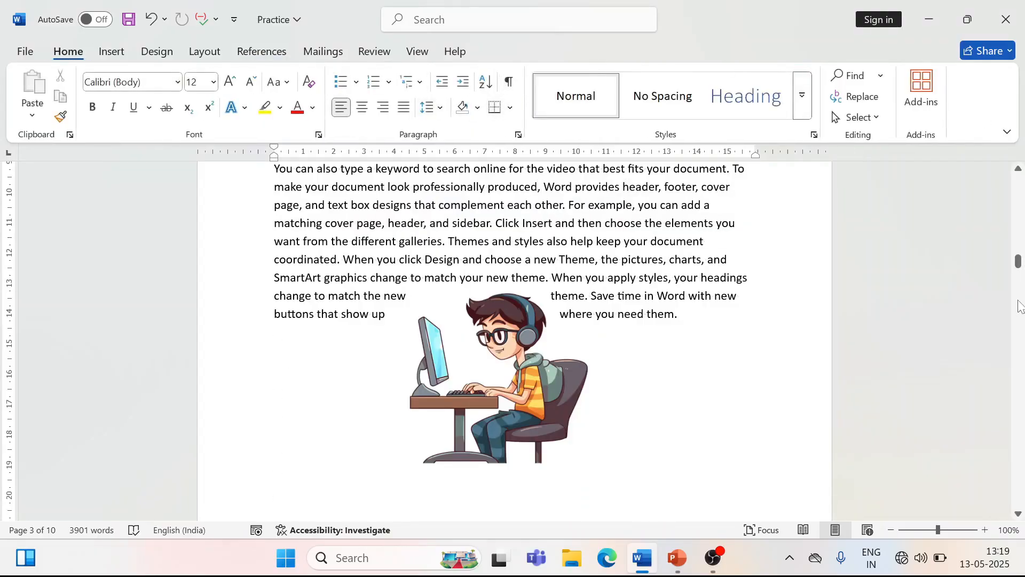
Step: Mark the word "SmartArt" in the "Click Insert and then choose" paragraph after page 3 as an index entry for the current page
left_click_drag(1017, 264, 1018, 315)
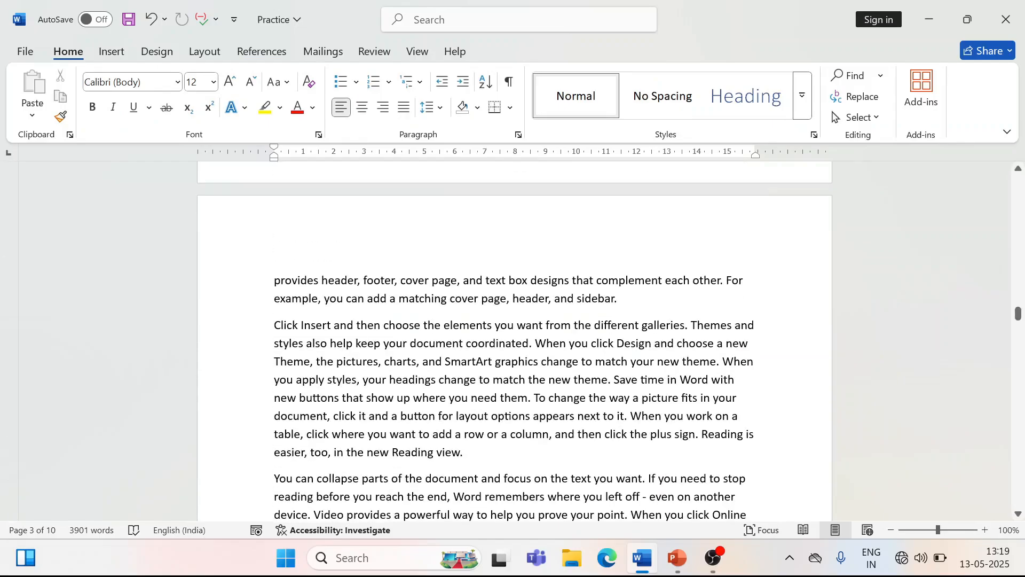
left_click_drag(492, 362, 445, 361)
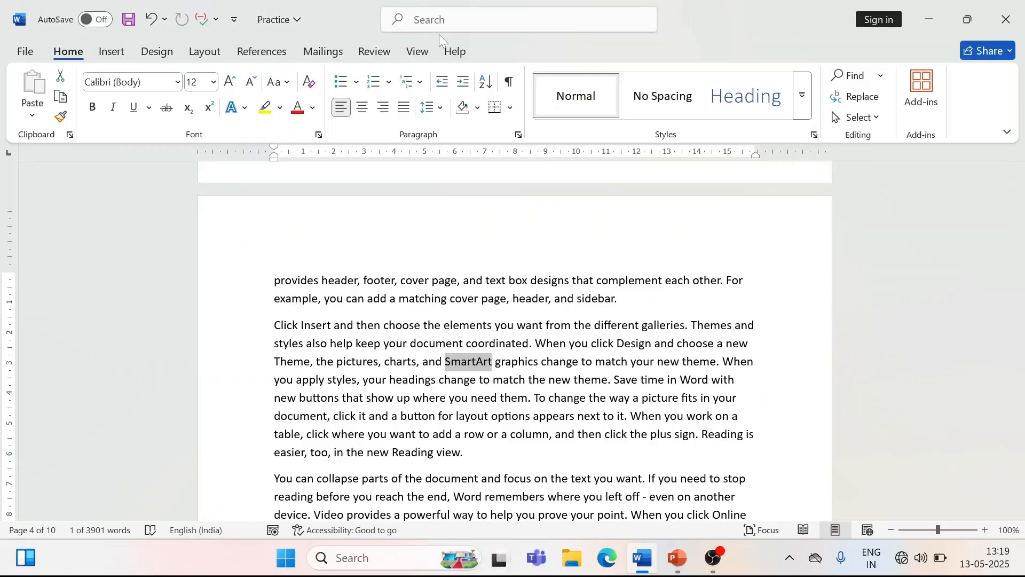
left_click(262, 52)
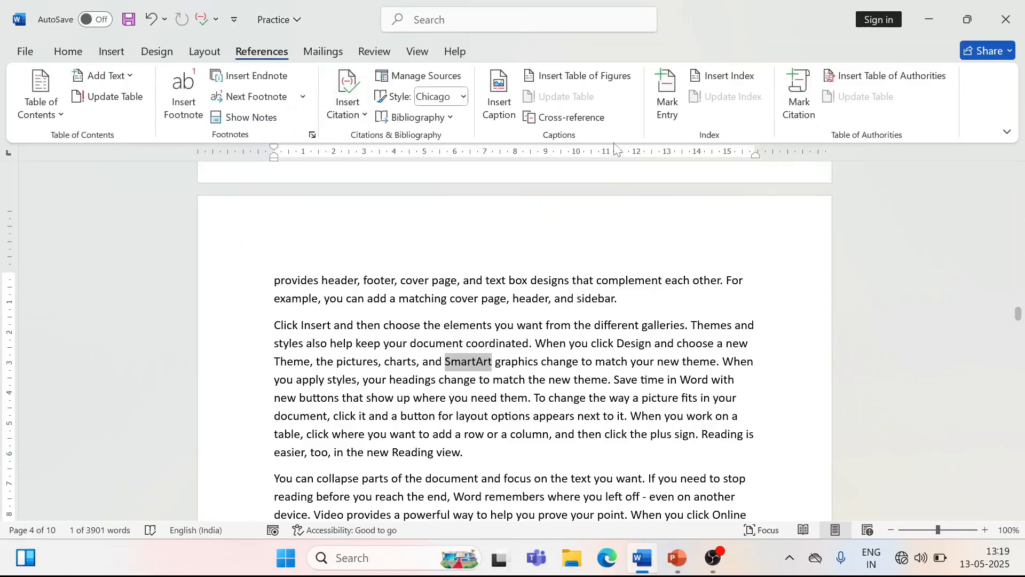
left_click(667, 94)
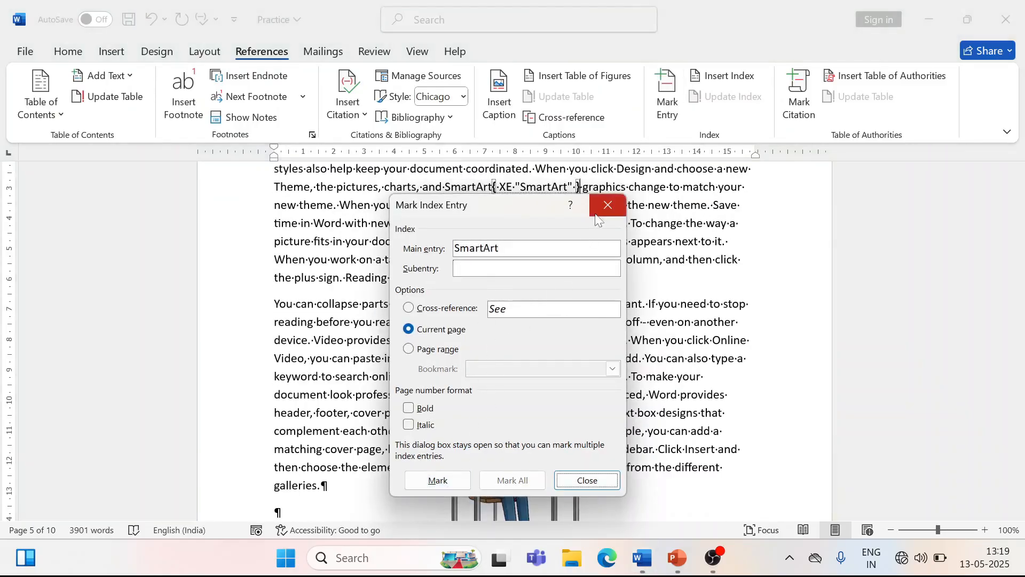
left_click(608, 205)
Step: Go to the end of the document and hide the paragraph and formatting marks
scroll(1021, 362, "down", 2)
left_click_drag(1021, 361, 1020, 499)
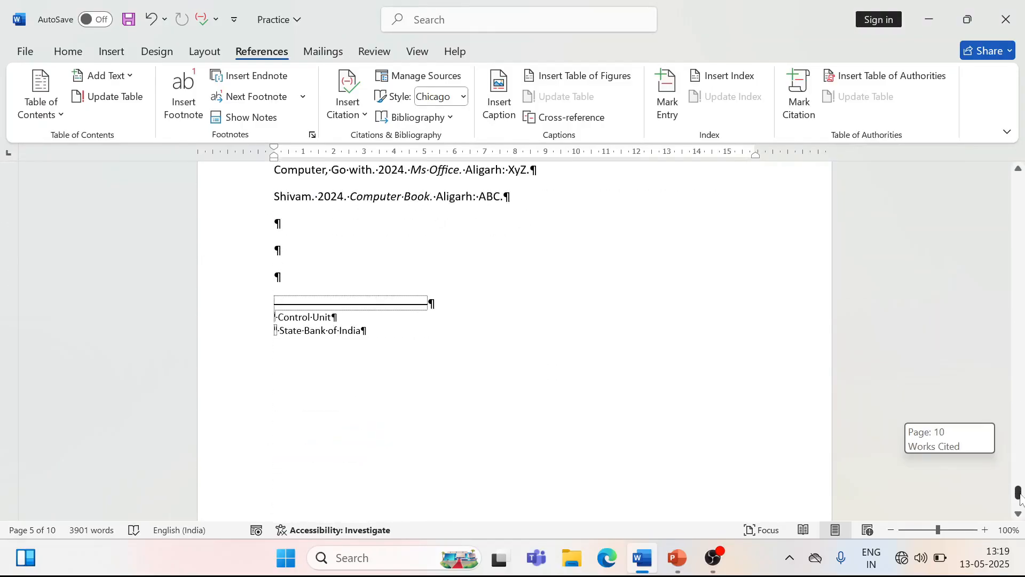
left_click(68, 54)
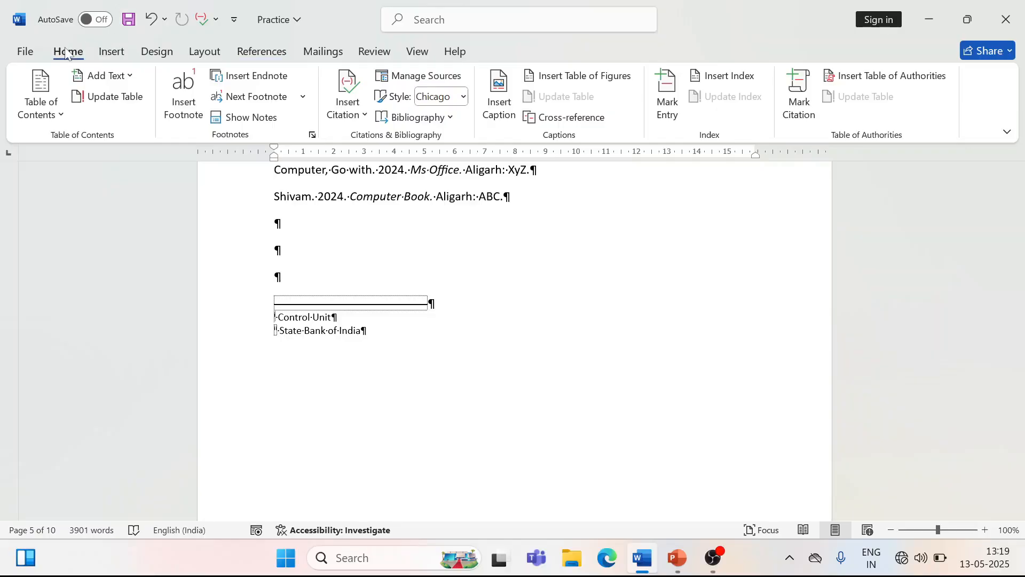
left_click(509, 81)
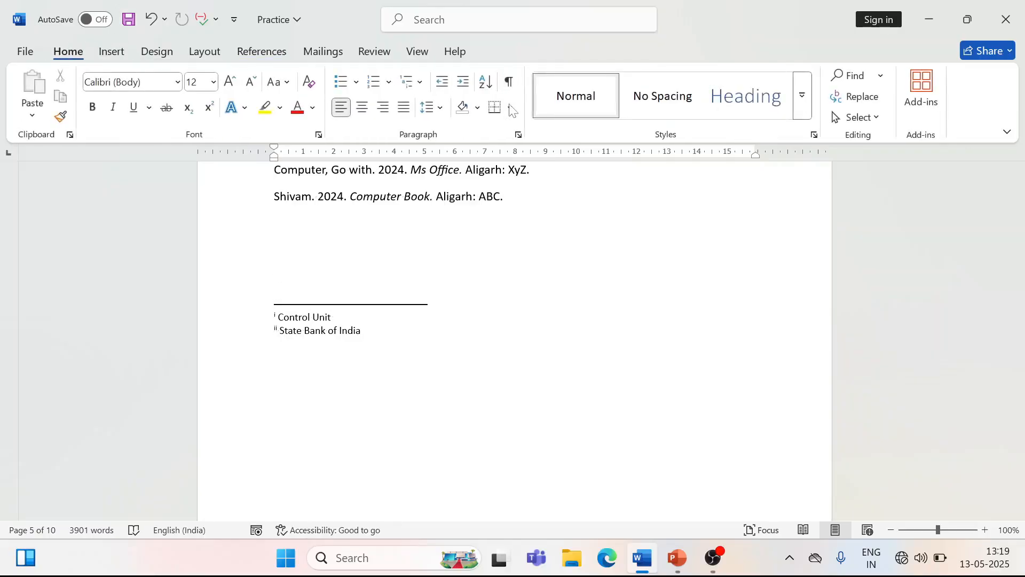
Step: Add several blank lines below the Works Cited list on the last page to make room for an index
left_click(387, 241)
key("Return")
key("Return")
key("Return")
key("Return")
key("Return")
key("Return")
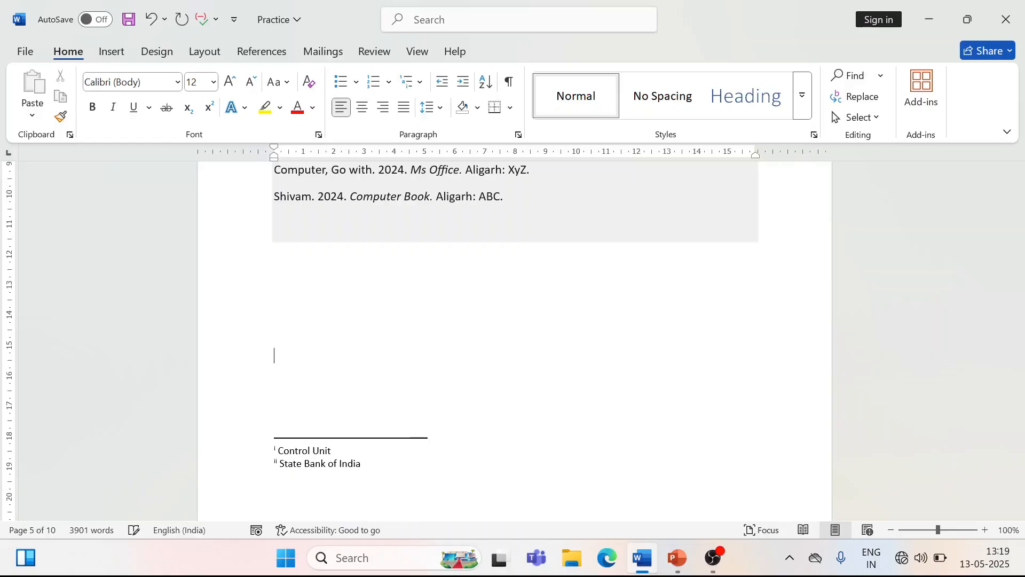
Step: Try inserting an indented index with 2 columns below the Works Cited list, and undo the insertion
left_click(262, 51)
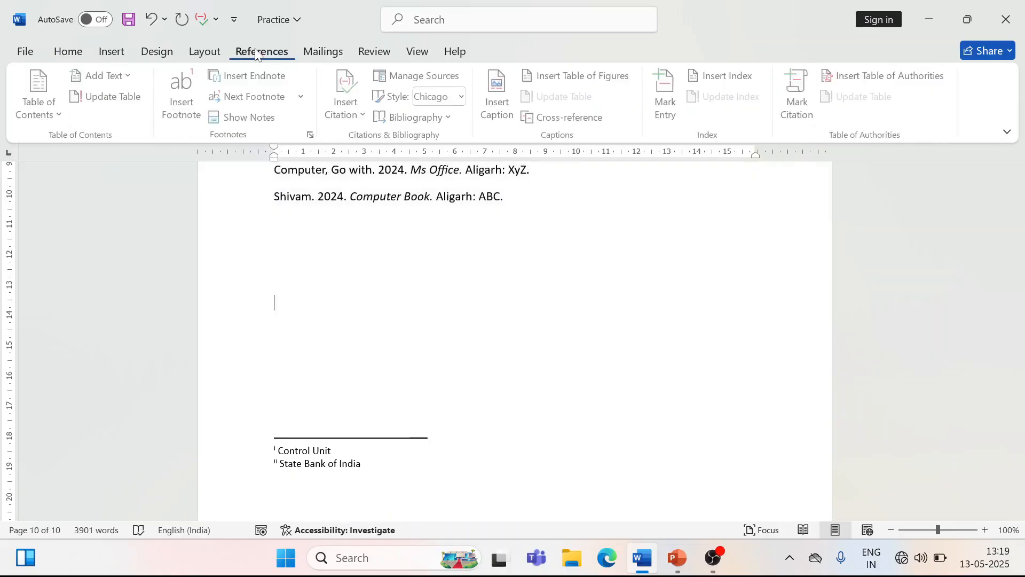
left_click(724, 81)
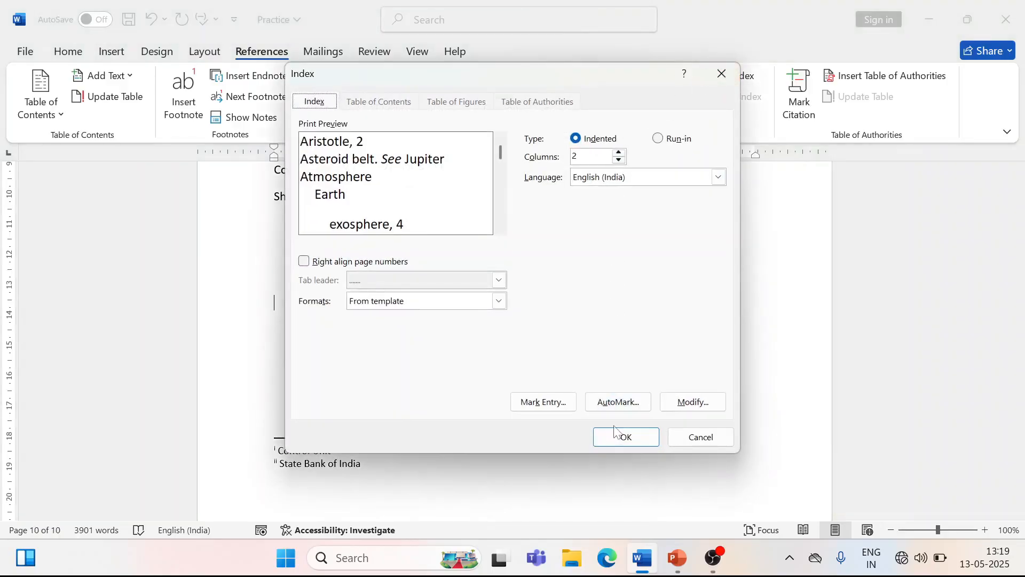
left_click(622, 436)
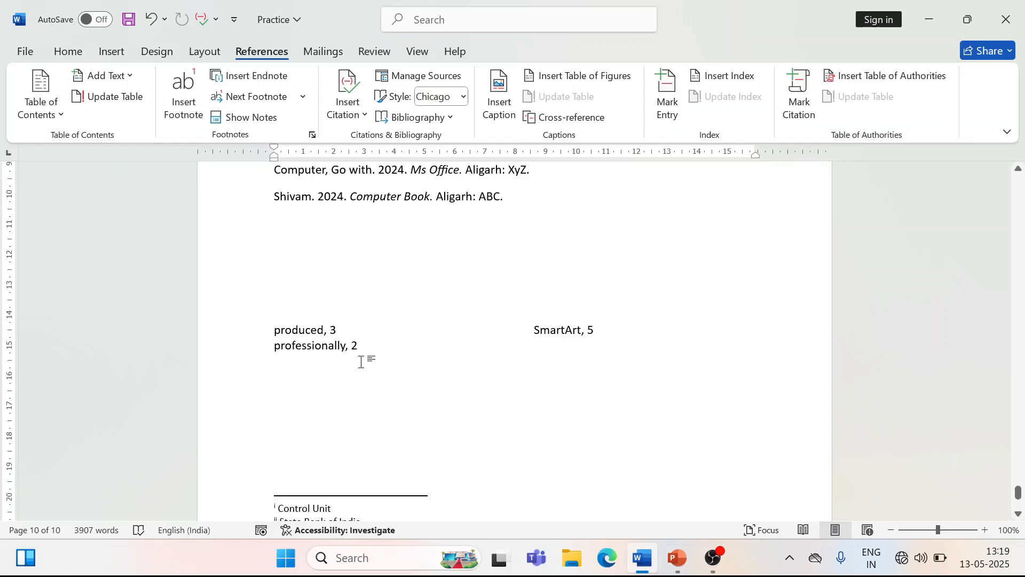
key("ctrl+z")
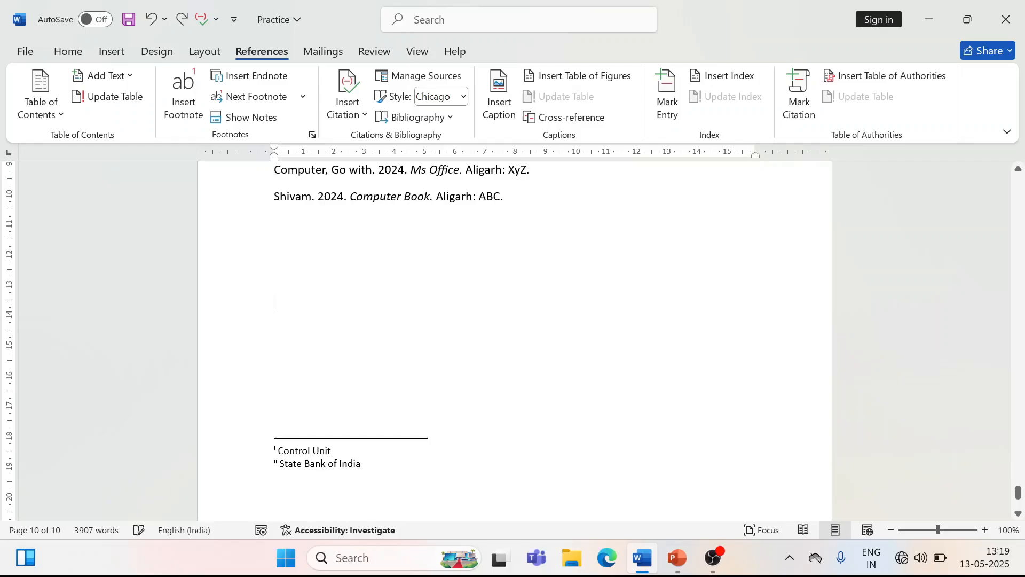
Step: Insert an indented index with 3 columns below the Works Cited list, keeping the other default settings
left_click(715, 77)
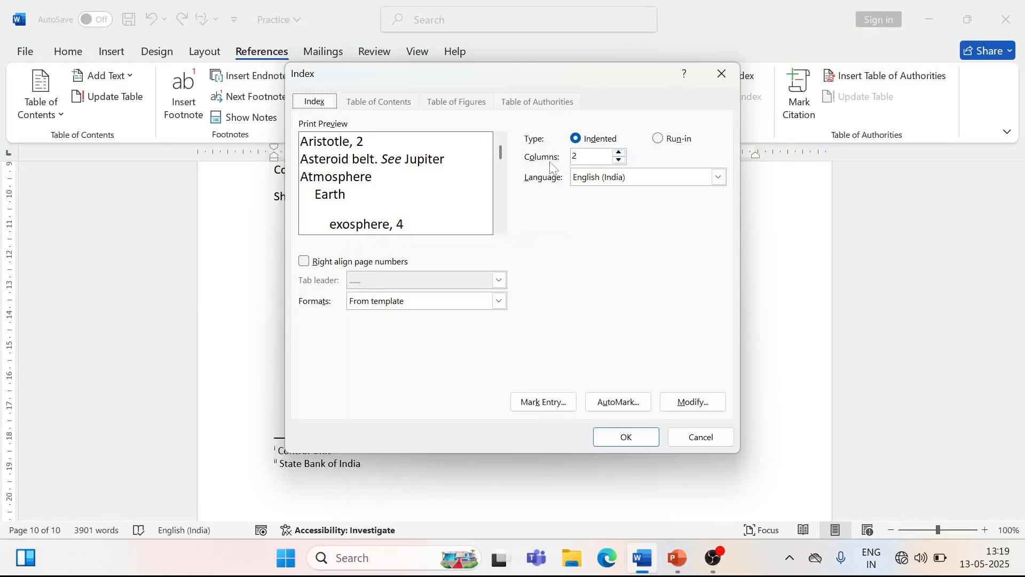
left_click(620, 152)
type("3")
left_click(615, 437)
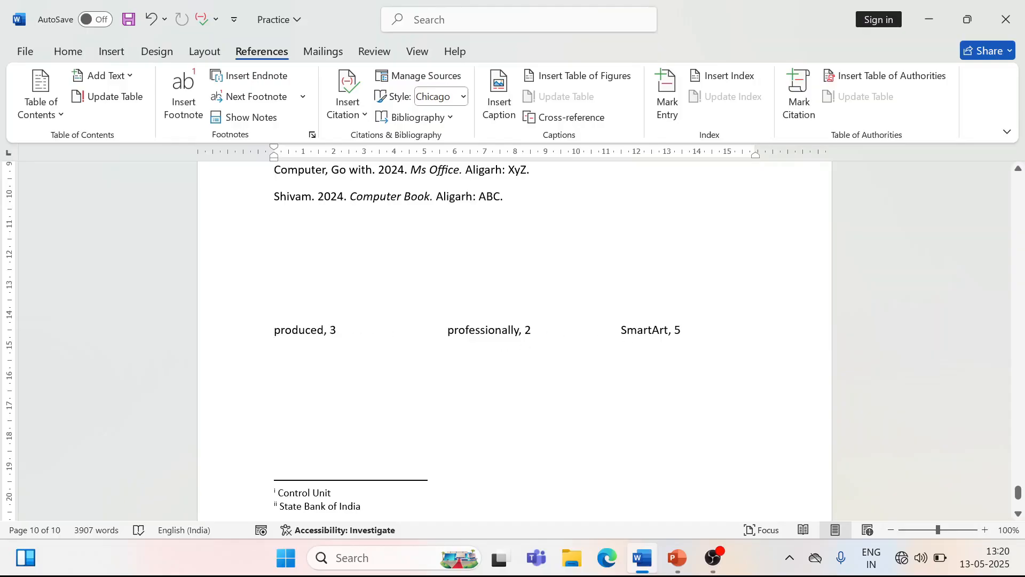
Step: Examine the entries and page numbers in the inserted index
mouse_move(327, 330)
left_mouse_down()
mouse_move(281, 330)
mouse_move(337, 331)
mouse_move(324, 330)
left_mouse_up()
left_click(348, 342)
left_click(275, 371)
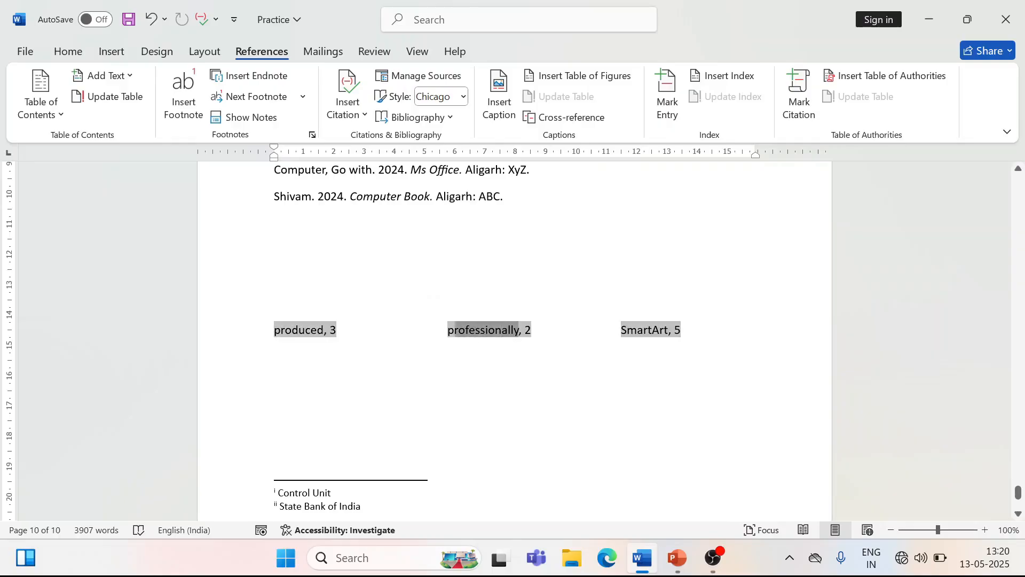
left_click(487, 336)
left_click_drag(532, 329, 522, 330)
left_click(274, 371)
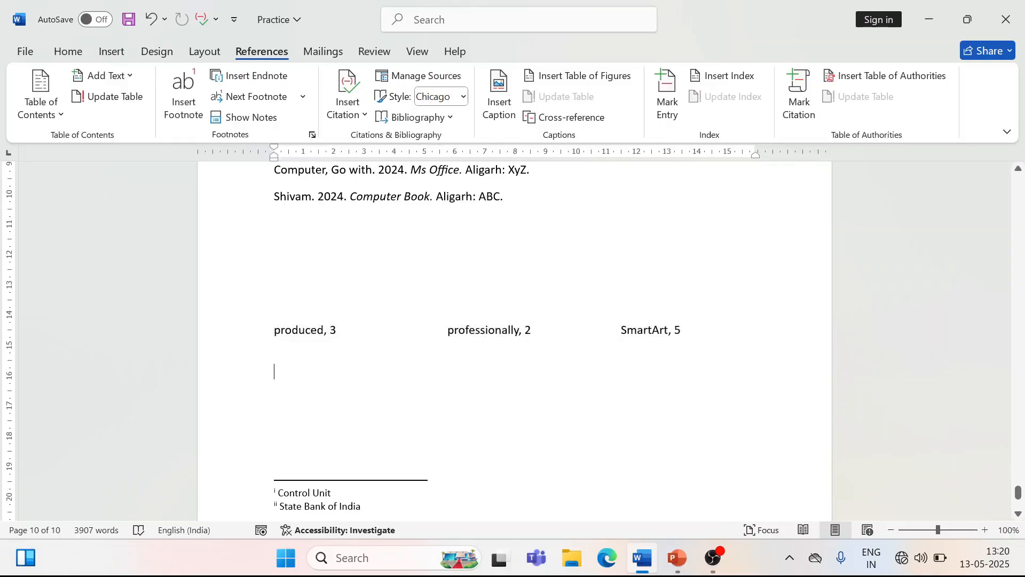
mouse_move(668, 329)
left_mouse_down()
mouse_move(621, 329)
mouse_move(679, 329)
mouse_move(274, 330)
left_mouse_up()
left_click(275, 371)
left_click(275, 371)
left_click(426, 393)
Step: Mark the word "collapse" in the first paragraph of page 9 as a citation in the Cases category, and hide the formatting marks
left_click_drag(1017, 492, 1018, 447)
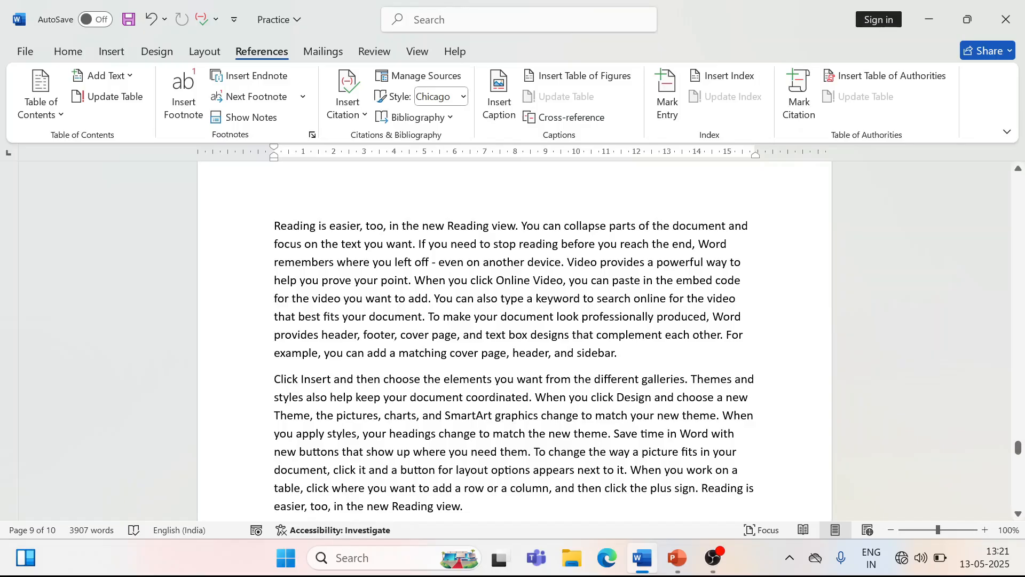
left_click_drag(607, 226, 564, 225)
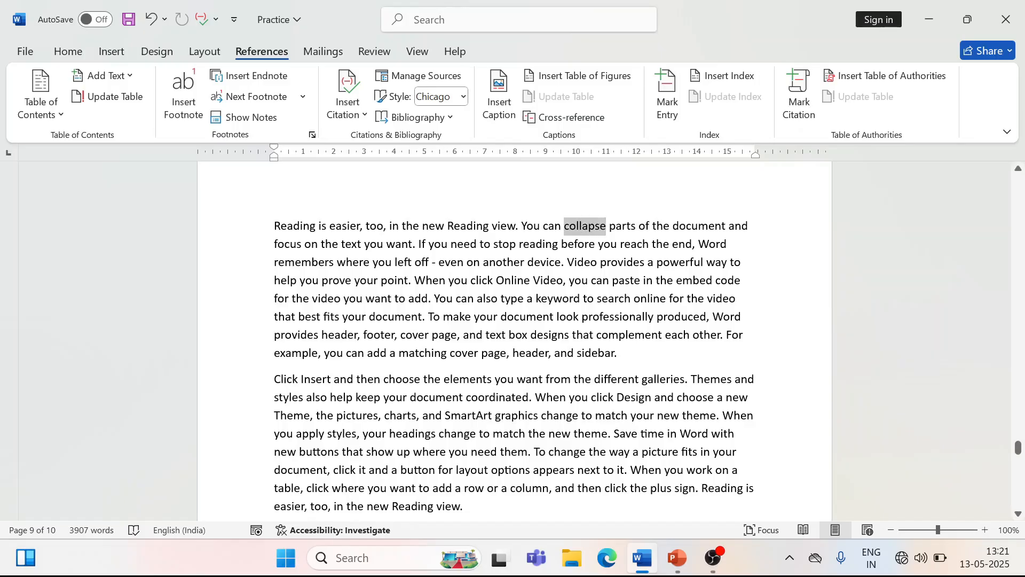
left_click(799, 93)
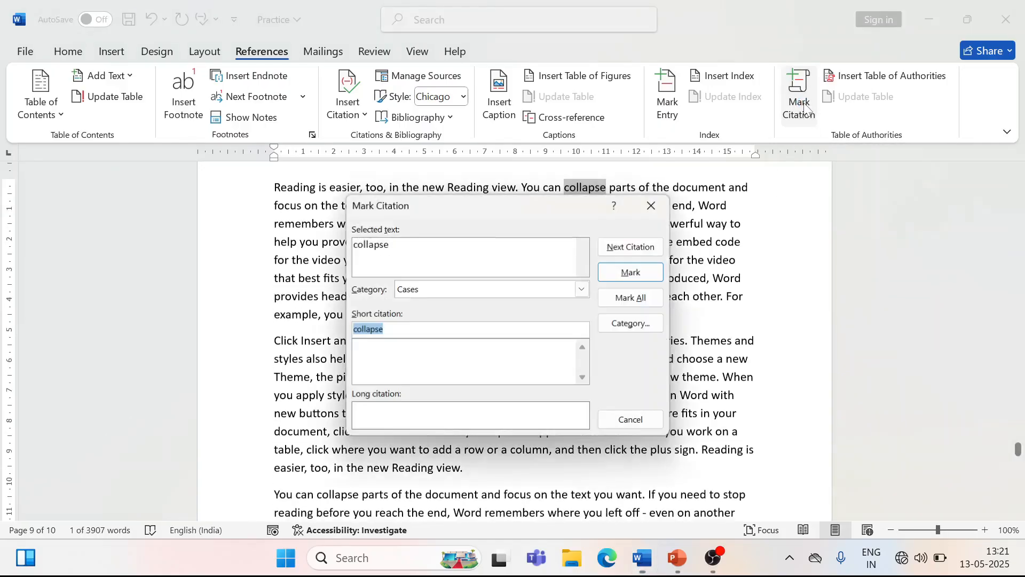
left_click(619, 272)
left_click(651, 206)
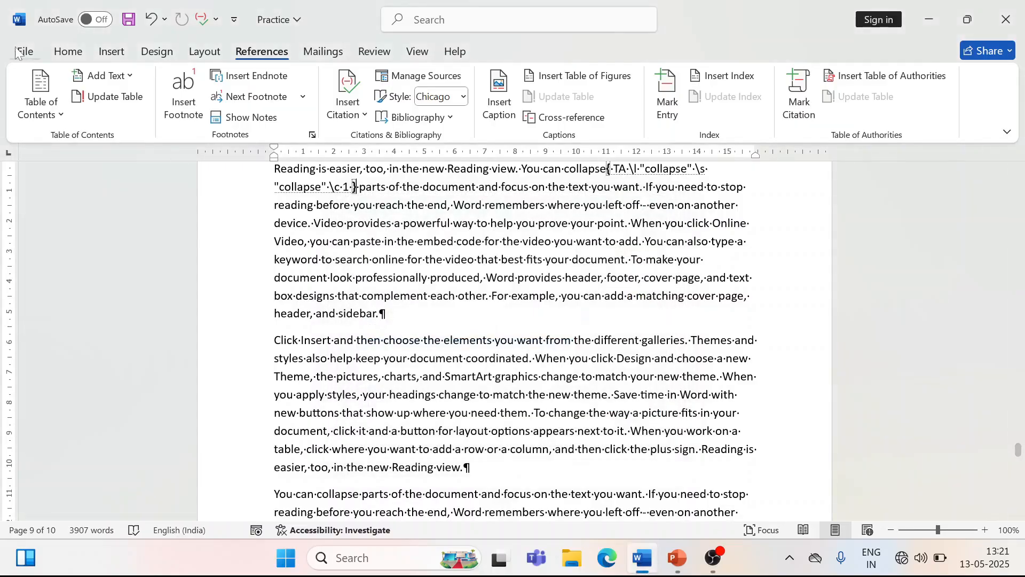
left_click(60, 54)
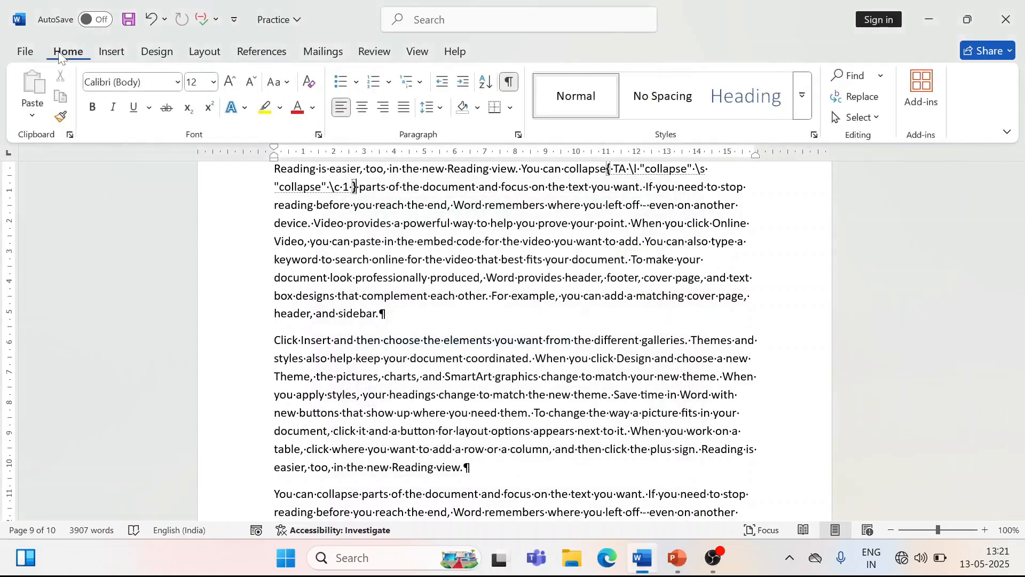
left_click(509, 81)
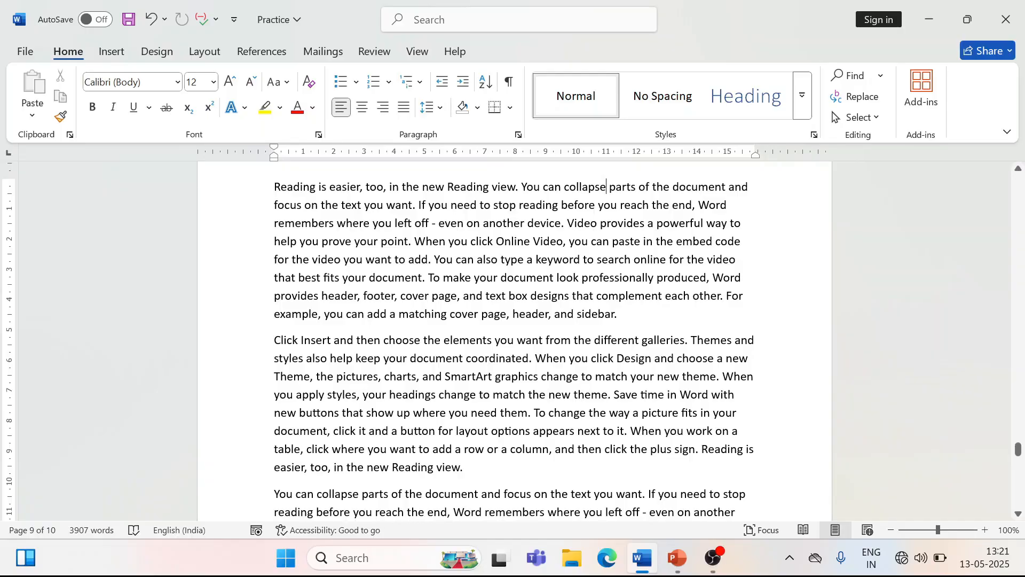
Step: Mark the word "change" in the second paragraph of page 9 as a citation in the Cases category, and hide the formatting marks
double_click(574, 413)
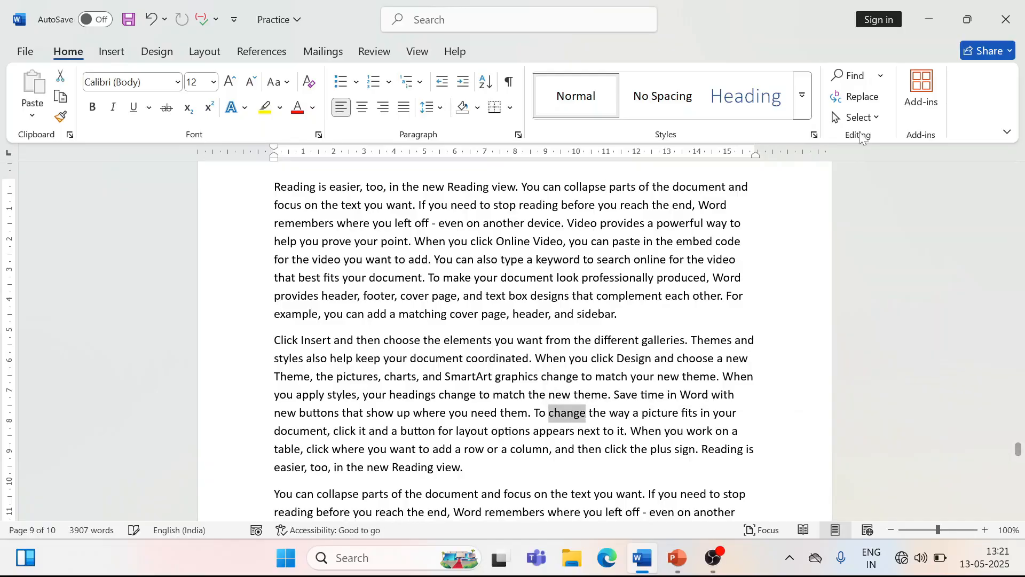
left_click(262, 51)
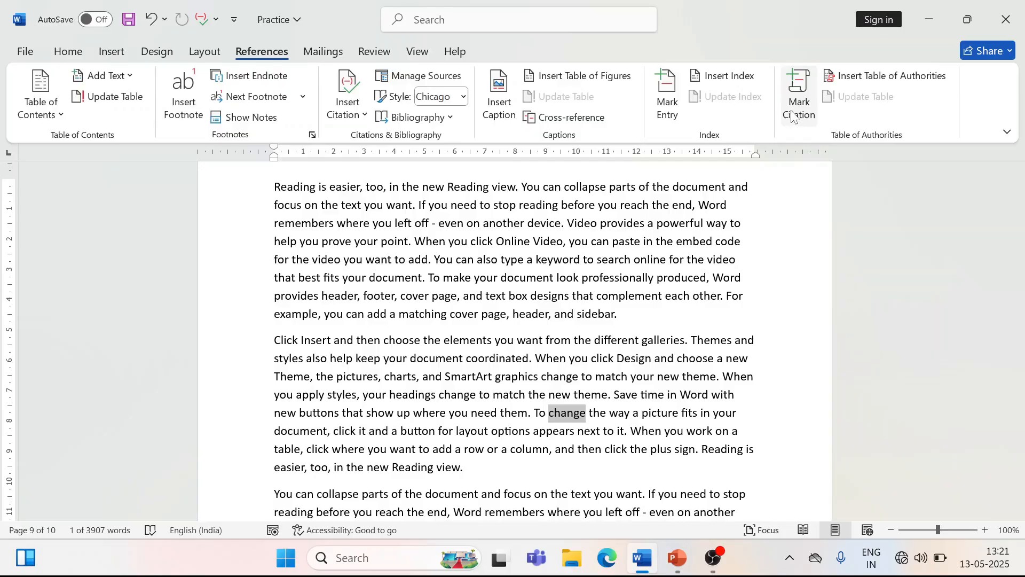
left_click(793, 116)
left_click(632, 272)
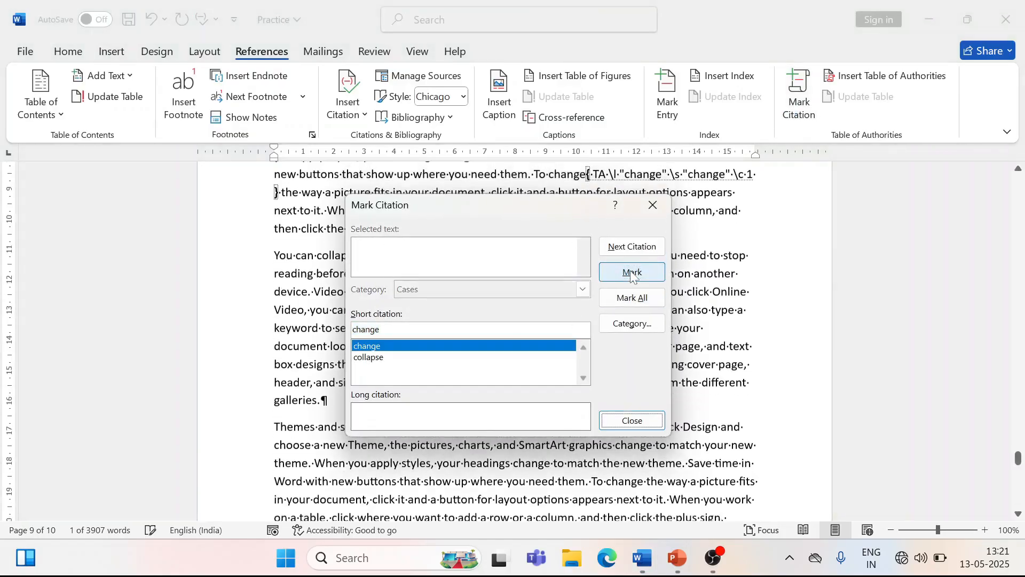
left_click(652, 205)
left_click_drag(1018, 458, 1018, 470)
left_click(68, 52)
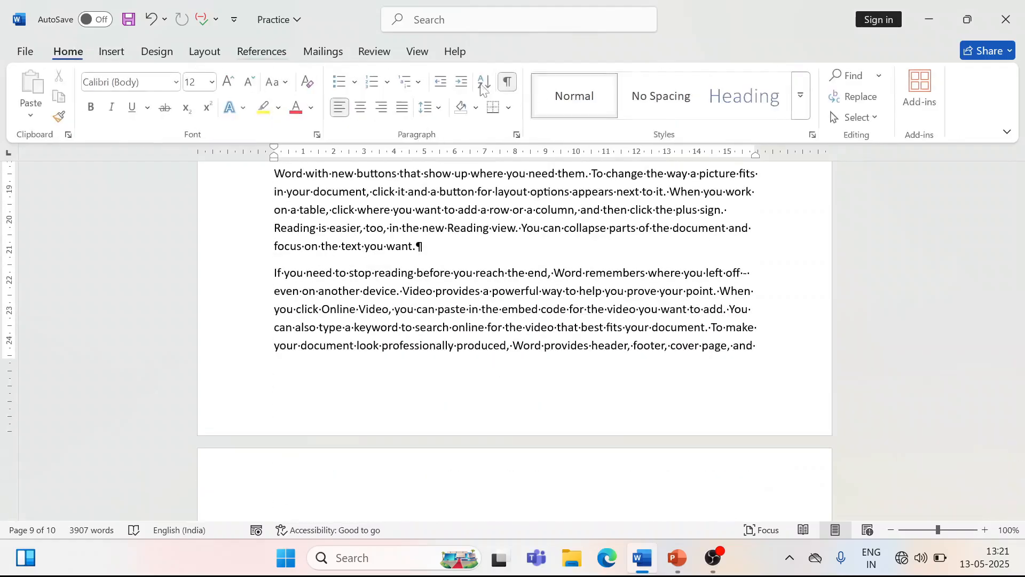
left_click(509, 82)
Step: Mark the word "remembers" above the Works Cited list on page 10 as a citation in the Cases category, and hide the formatting marks
left_click_drag(1017, 470, 1018, 485)
left_click_drag(502, 264, 443, 264)
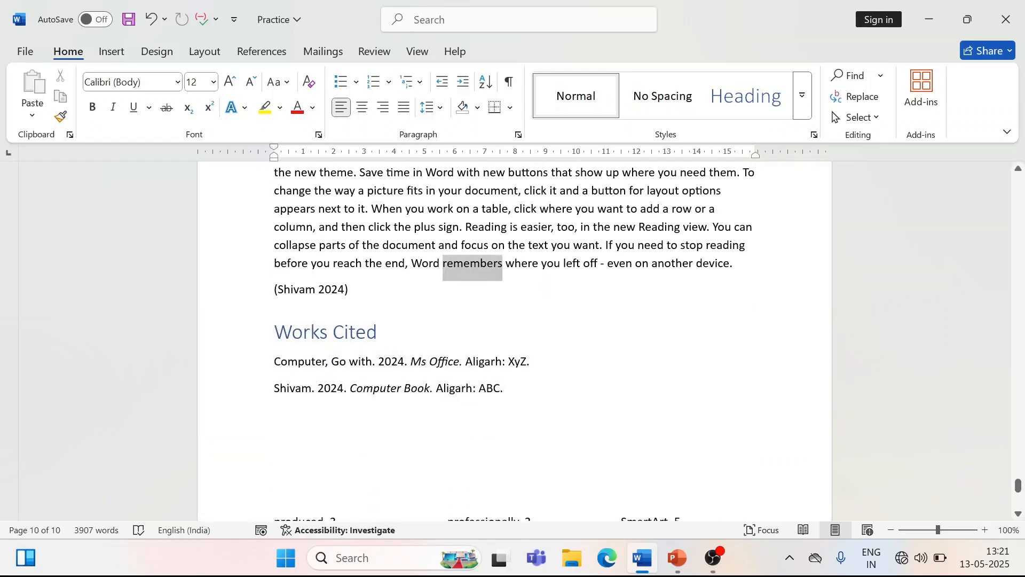
left_click(262, 51)
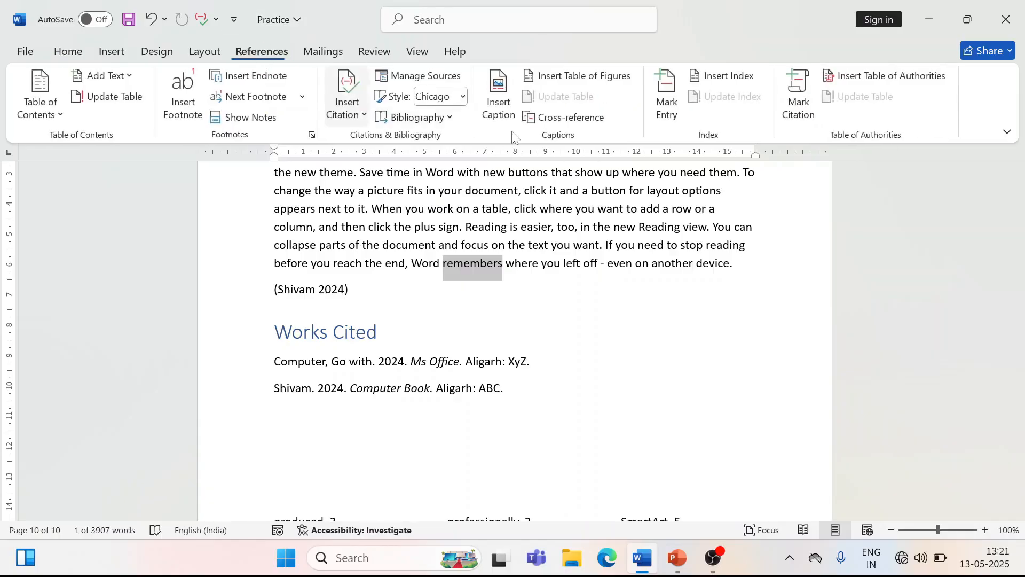
left_click(798, 104)
left_click(631, 272)
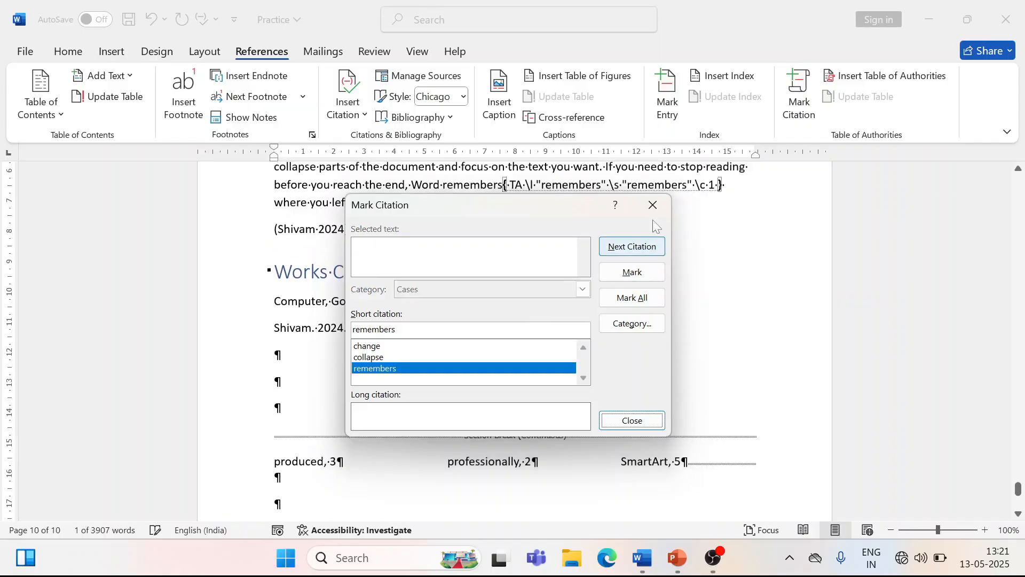
left_click(632, 420)
left_click(68, 52)
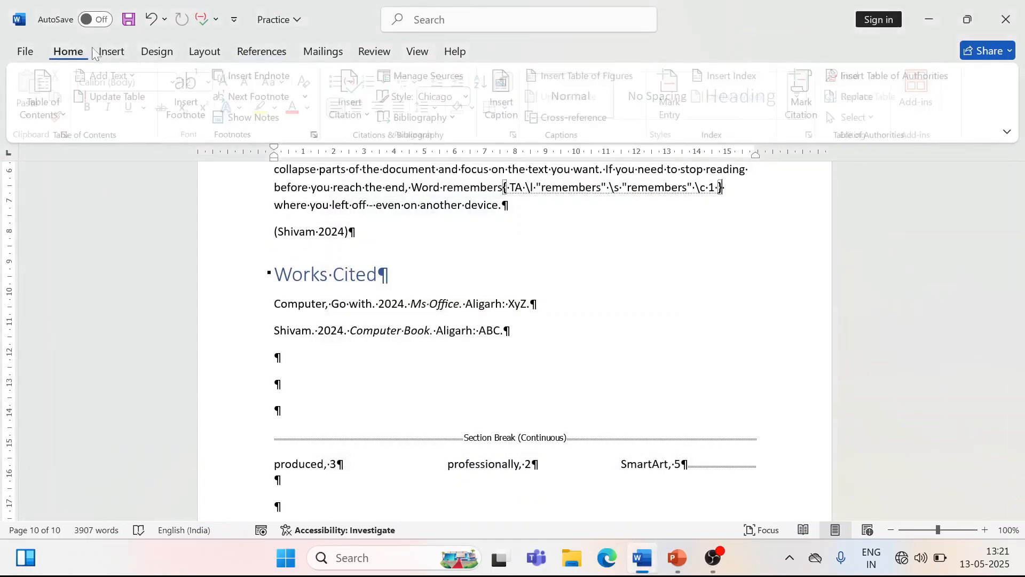
left_click(509, 84)
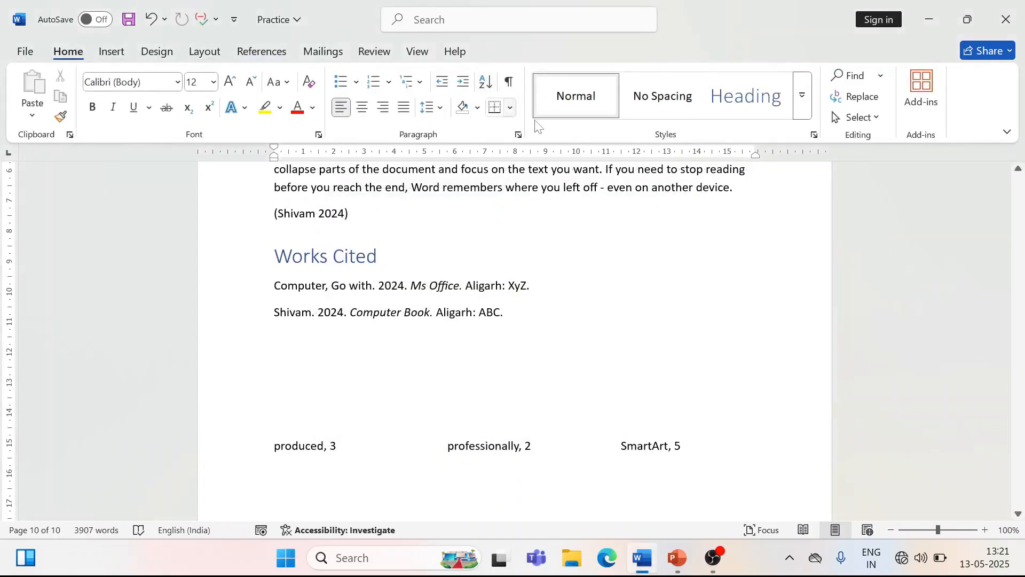
Step: Insert a table of authorities for all categories on blank lines below the index, keeping the default passim, tab leader and format settings
left_click(262, 51)
left_click_drag(1017, 487, 1017, 494)
key("Return")
key("Return")
key("Return")
key("Return")
key("Return")
key("Return")
key("Return")
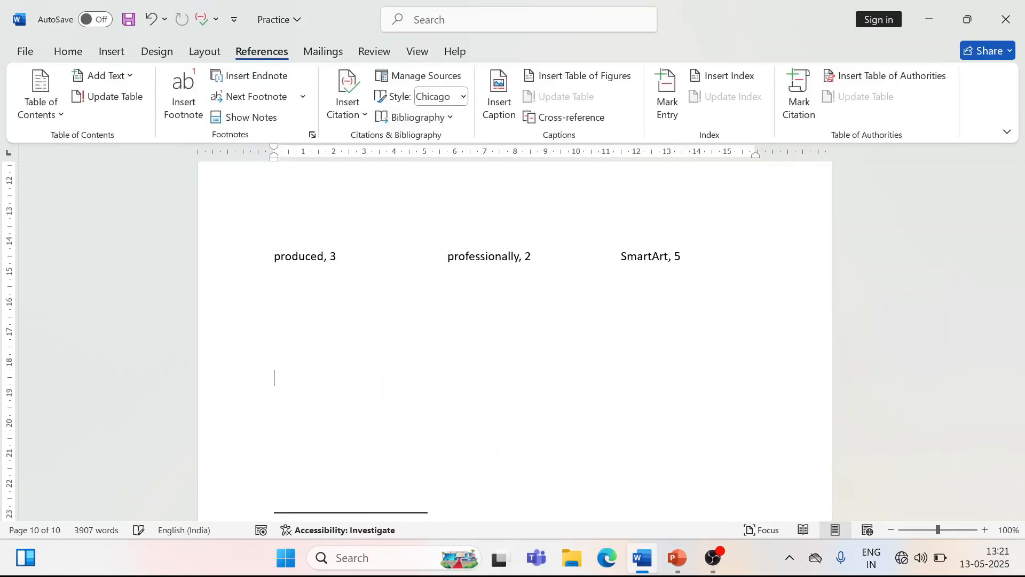
left_click(893, 80)
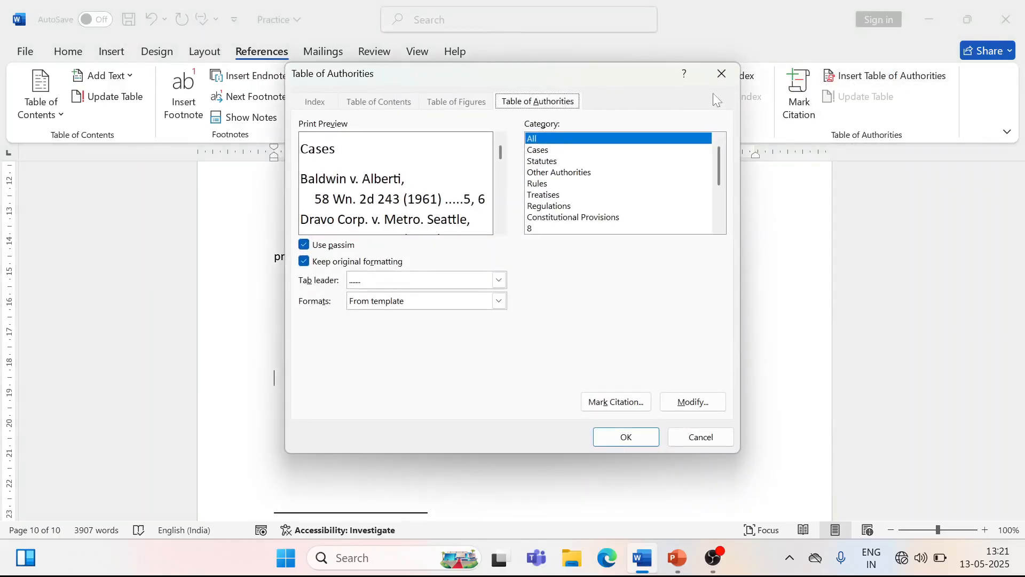
left_click(605, 435)
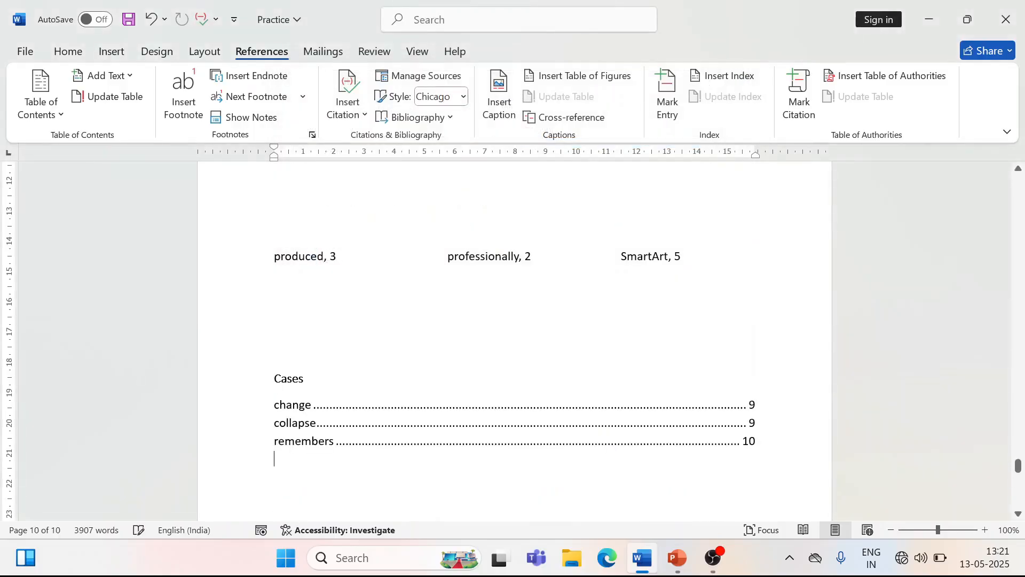